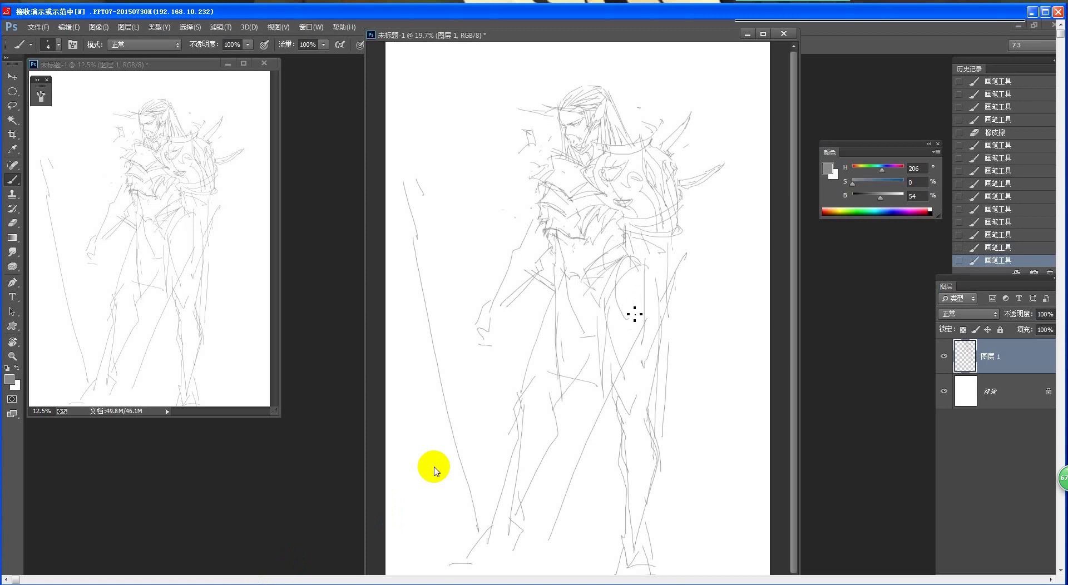
Sketch curved lines along the lower band of the large shoulder guard and close the chat window.
mouse_move(644, 216)
left_mouse_down()
mouse_move(685, 201)
mouse_move(680, 215)
left_mouse_up()
key("ctrl+z")
key("ctrl+z")
mouse_move(615, 222)
left_mouse_down()
mouse_move(678, 217)
mouse_move(685, 238)
mouse_move(681, 207)
left_mouse_up()
key("e")
key("b")
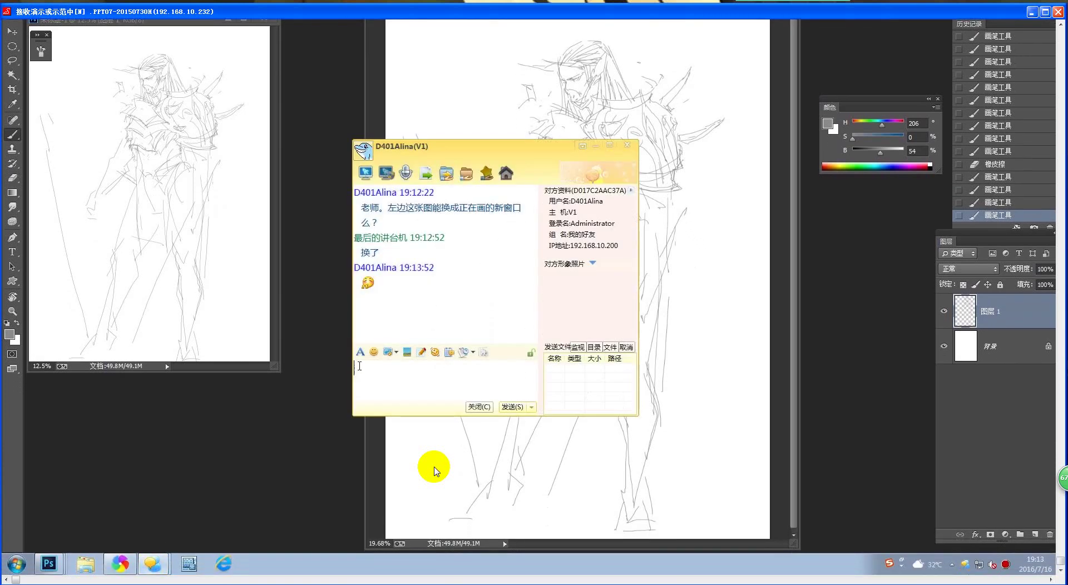
left_click(627, 146)
key("w")
left_click(520, 106)
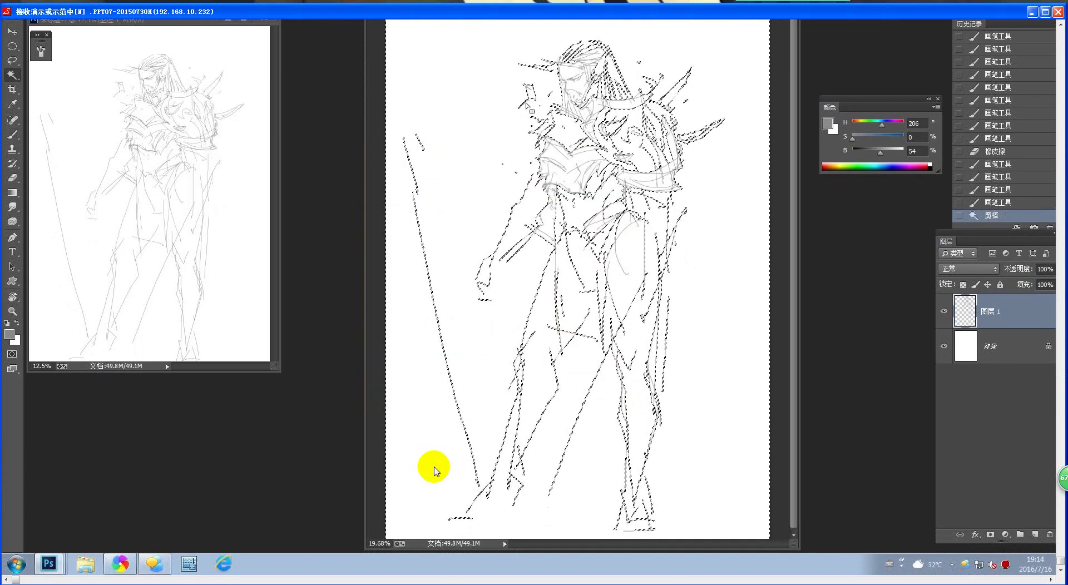
key("ctrl+d")
Erase the stray marks beside the face and the rough lines on top of the head.
key("e")
left_click_drag(524, 112, 593, 84)
key("b")
key("e")
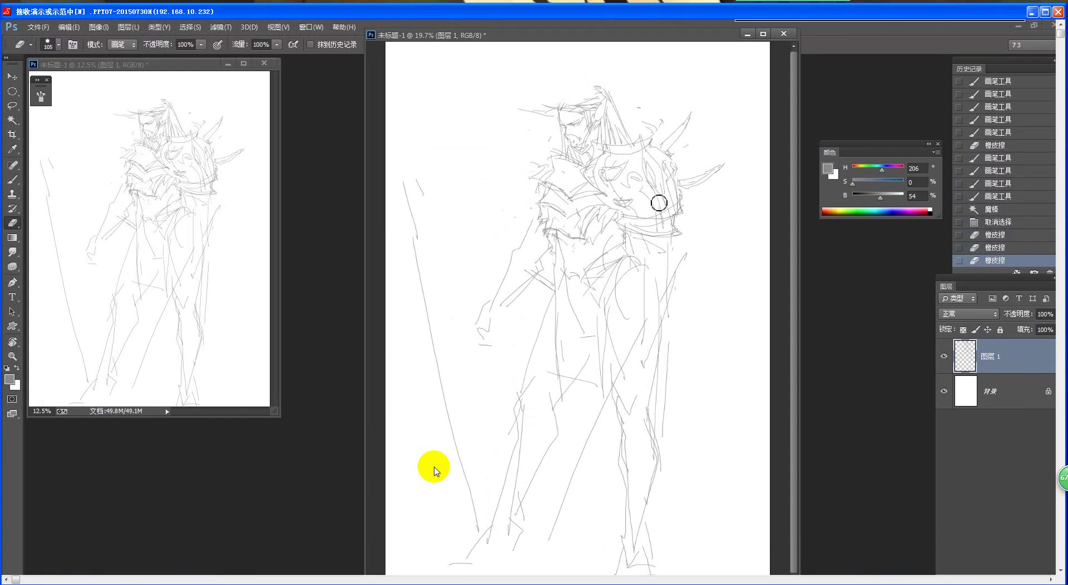
key("b")
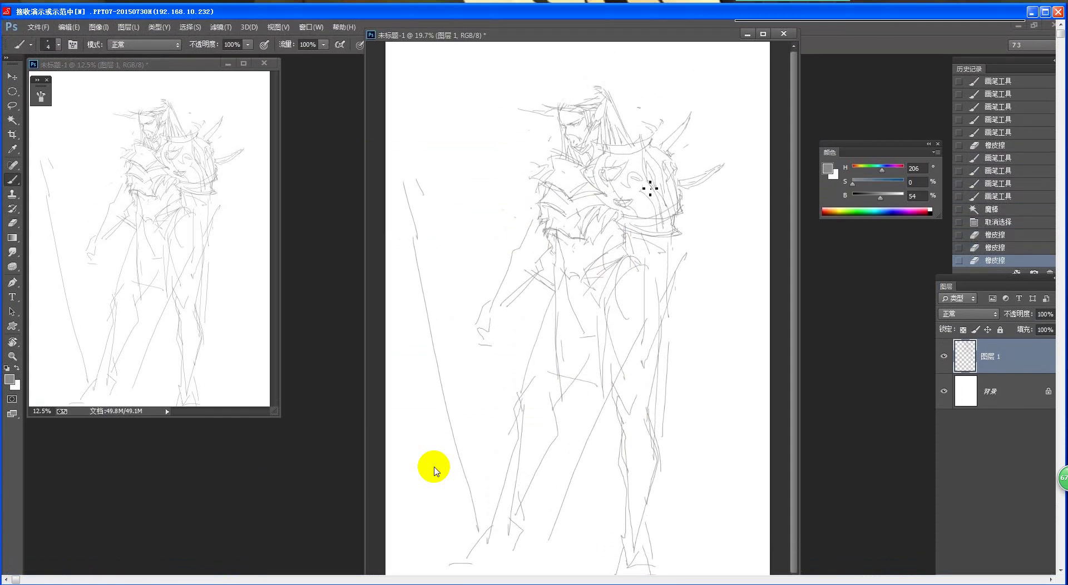
left_click_drag(558, 104, 628, 66)
left_click_drag(544, 106, 632, 67)
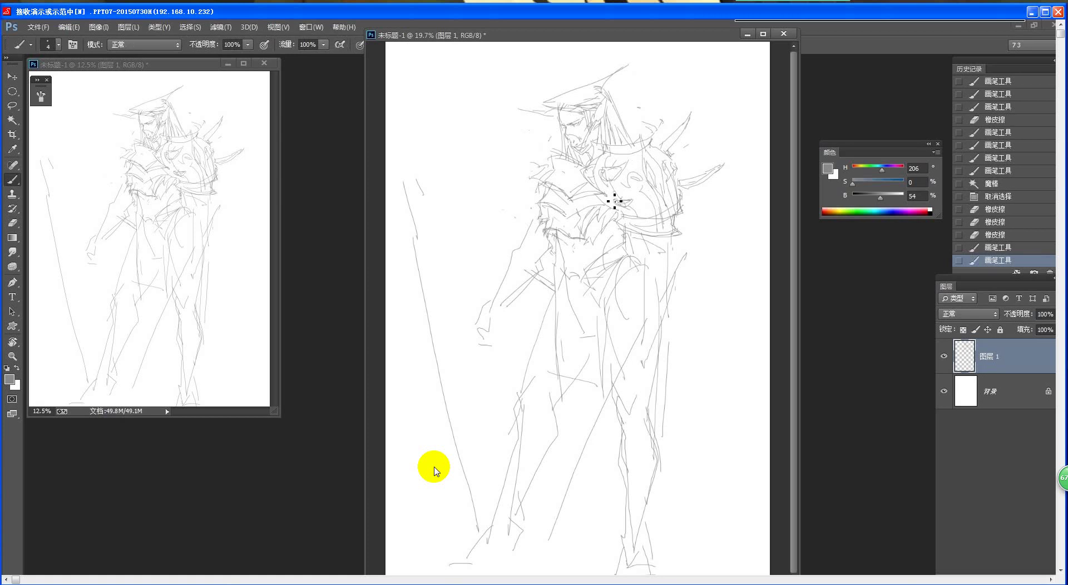
key("ctrl+alt+z")
key("ctrl+alt+z")
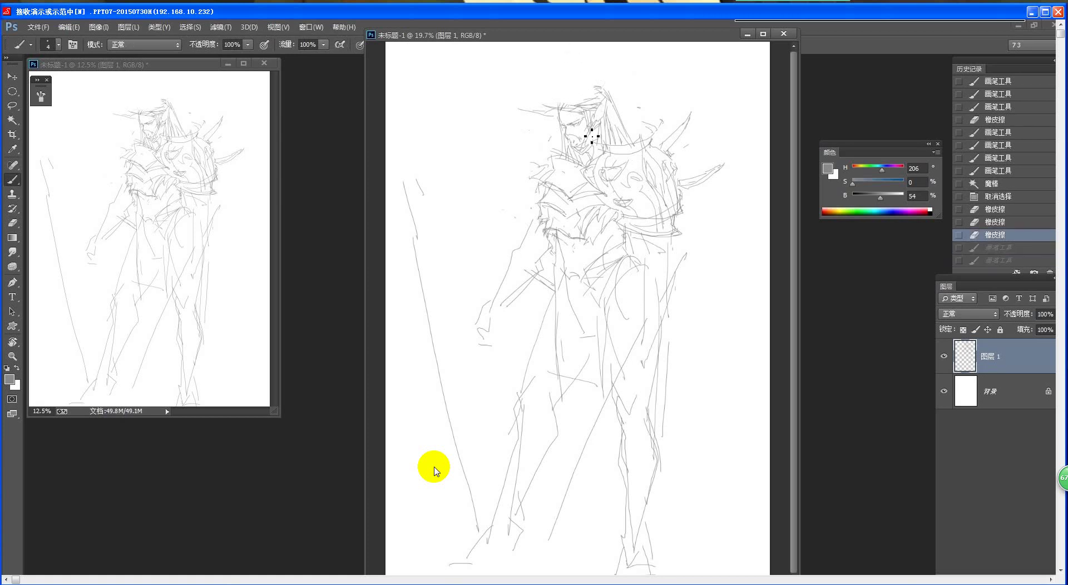
Sketch a hair strand falling from the forehead past the face.
left_click_drag(563, 108, 553, 166)
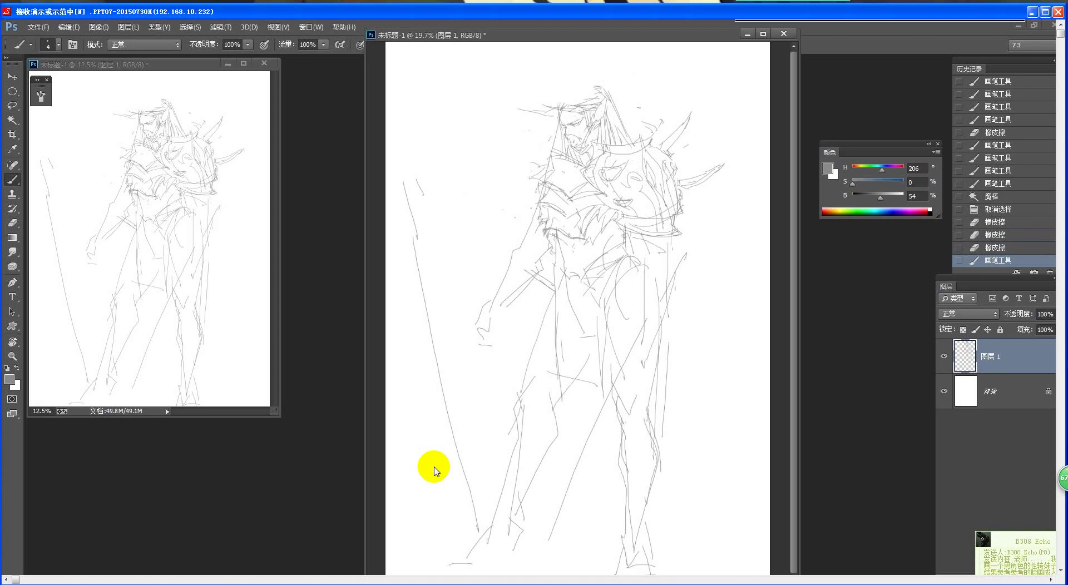
Open the student's chat message, reply "= =你的心" and tell them to show the drawing to someone else.
left_click(1036, 562)
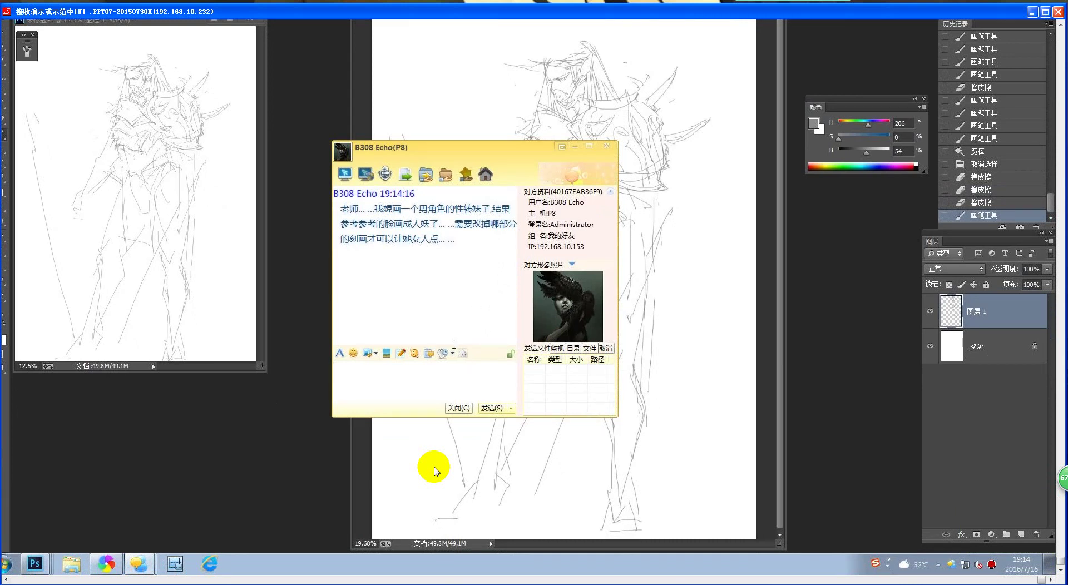
type("= =你的心")
key("Return")
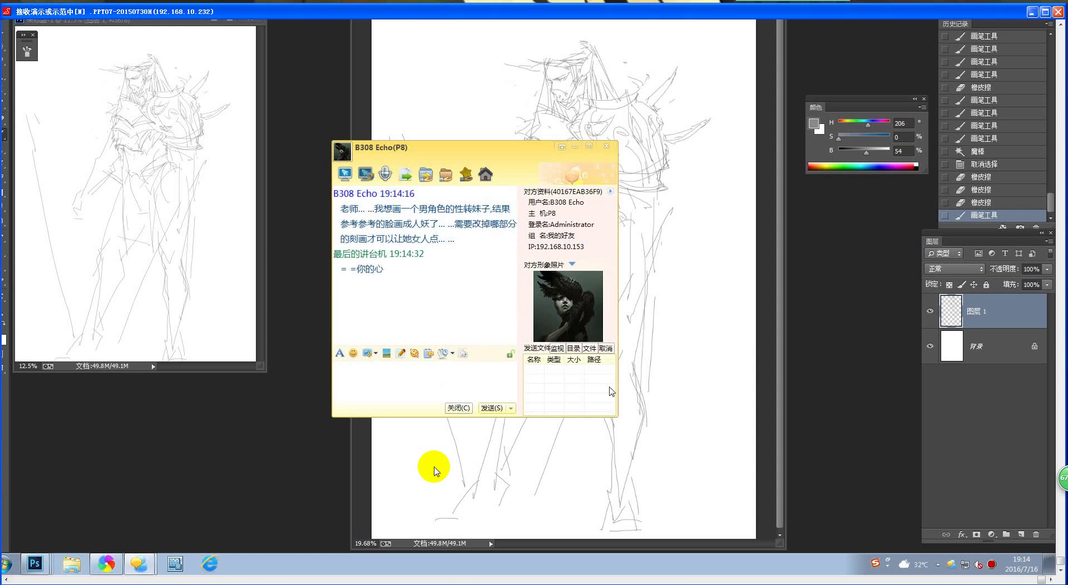
type("你把图给下豆子看看")
key("Return")
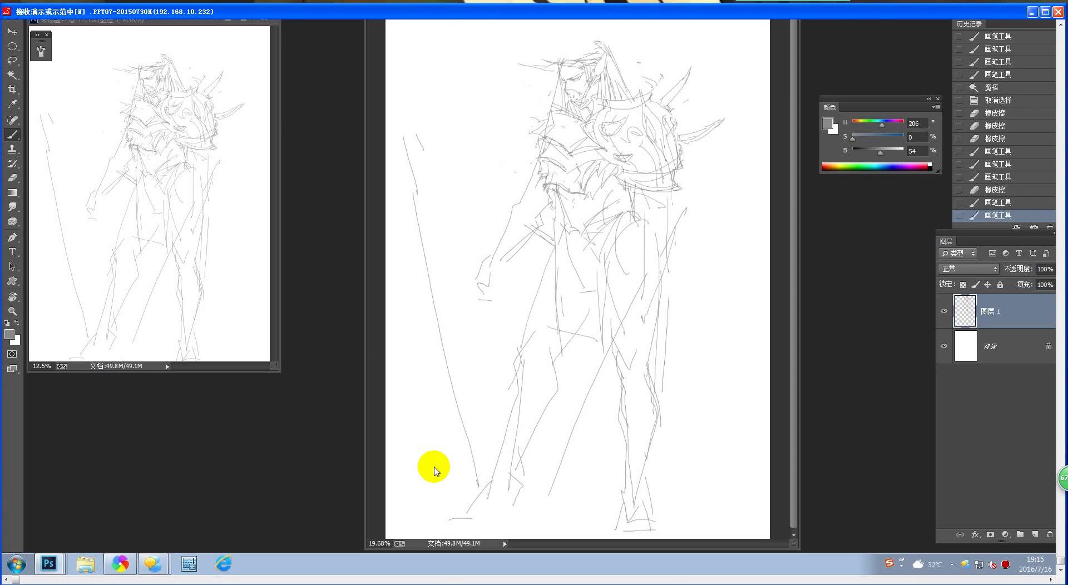
Add contour strokes to the elbow and forearm of the figure's lowered arm.
left_click_drag(553, 207, 551, 220)
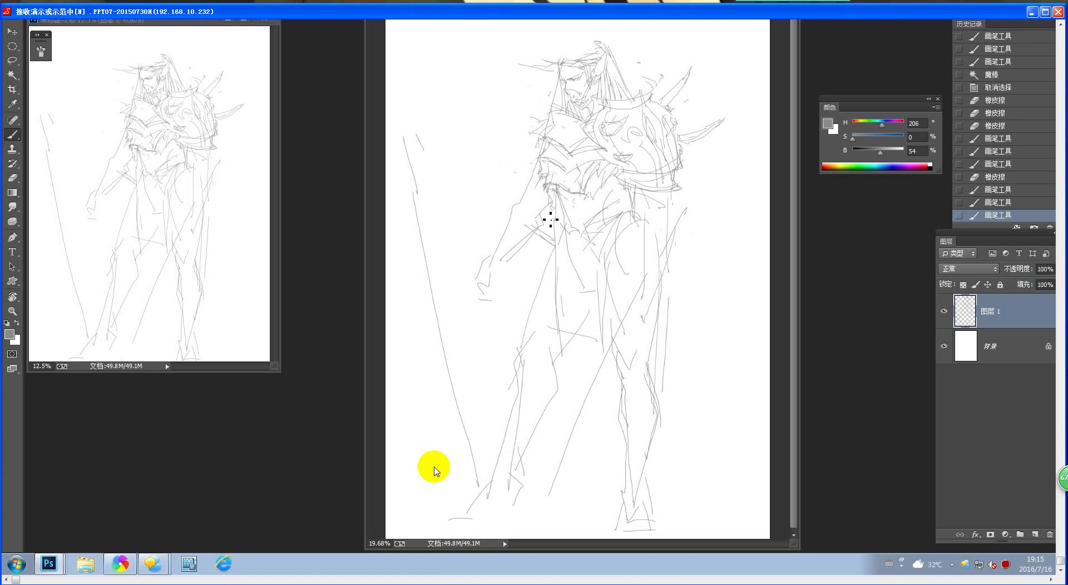
mouse_move(542, 184)
left_mouse_down()
mouse_move(541, 155)
mouse_move(526, 174)
mouse_move(532, 203)
left_mouse_up()
left_click_drag(531, 203, 529, 232)
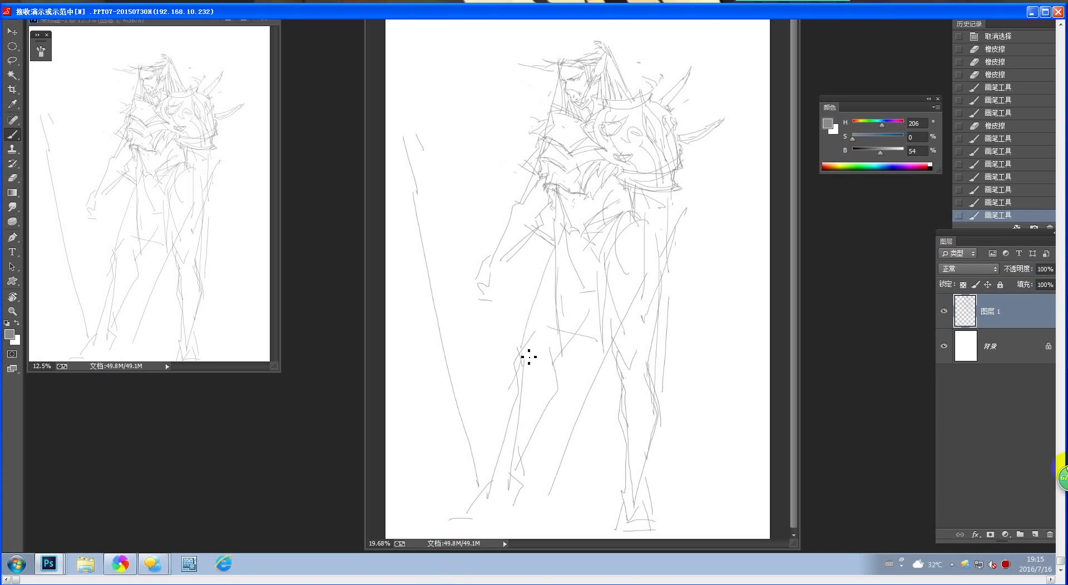
left_click(1045, 12)
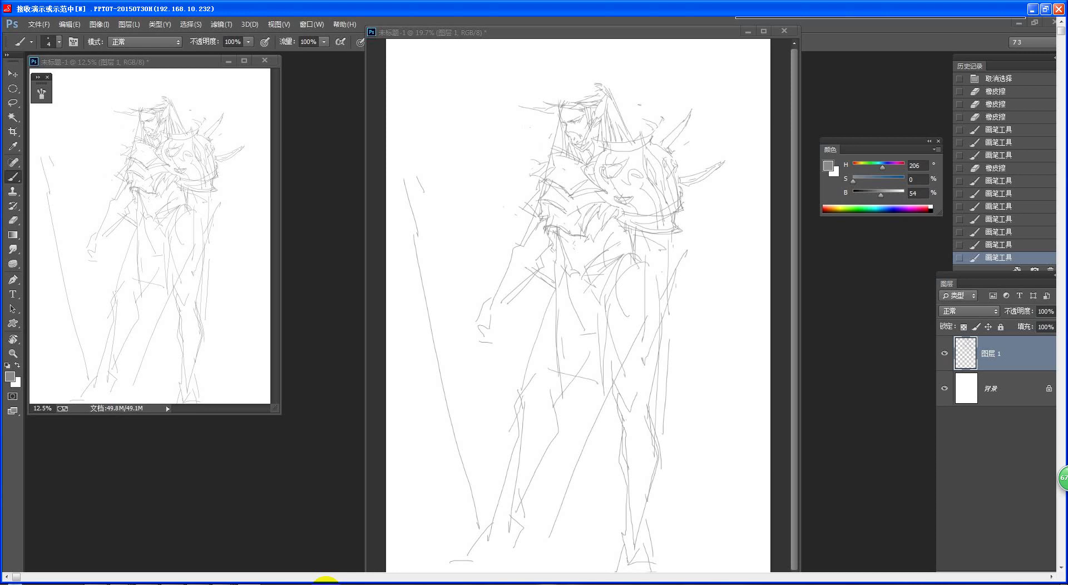
Erase the old line at the front of the waist and redraw the abdomen contour with the brush.
key("e")
mouse_move(563, 261)
left_mouse_down()
mouse_move(565, 231)
mouse_move(550, 226)
mouse_move(575, 239)
mouse_move(556, 234)
mouse_move(574, 236)
mouse_move(554, 226)
mouse_move(558, 205)
mouse_move(550, 210)
mouse_move(580, 217)
mouse_move(560, 243)
left_mouse_up()
key("b")
mouse_move(559, 239)
left_mouse_down()
mouse_move(576, 277)
mouse_move(595, 273)
mouse_move(576, 264)
mouse_move(593, 262)
mouse_move(574, 265)
mouse_move(598, 253)
mouse_move(567, 266)
left_mouse_up()
key("ctrl+alt+z")
key("ctrl+alt+z")
key("ctrl+shift+z")
key("ctrl+shift+z")
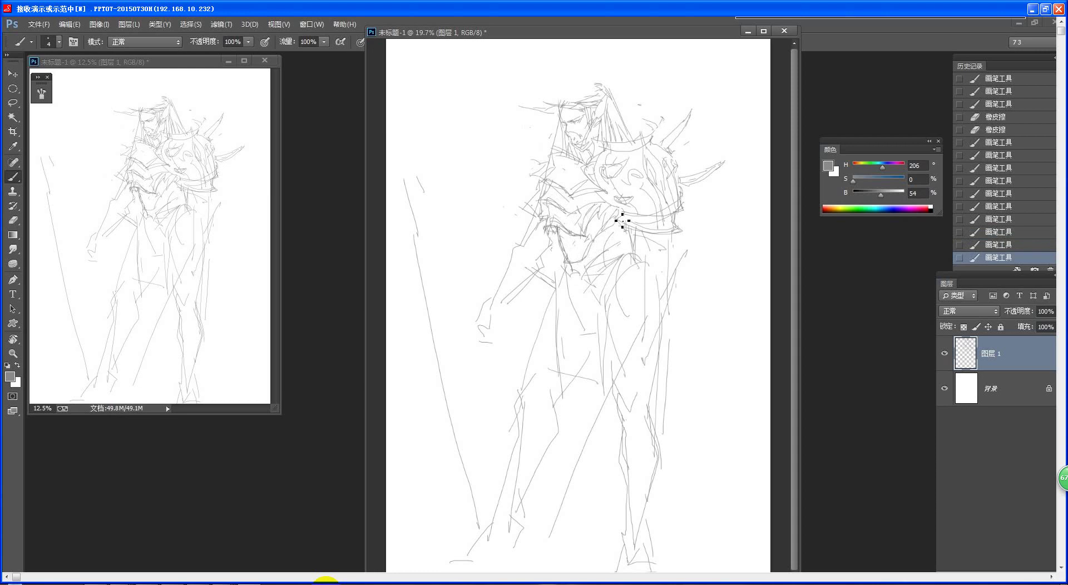
Sketch the belt across the hips and a long strip hanging from it between the thighs.
left_click_drag(620, 220, 620, 231)
mouse_move(563, 267)
left_mouse_down()
mouse_move(628, 251)
mouse_move(617, 246)
mouse_move(640, 250)
left_mouse_up()
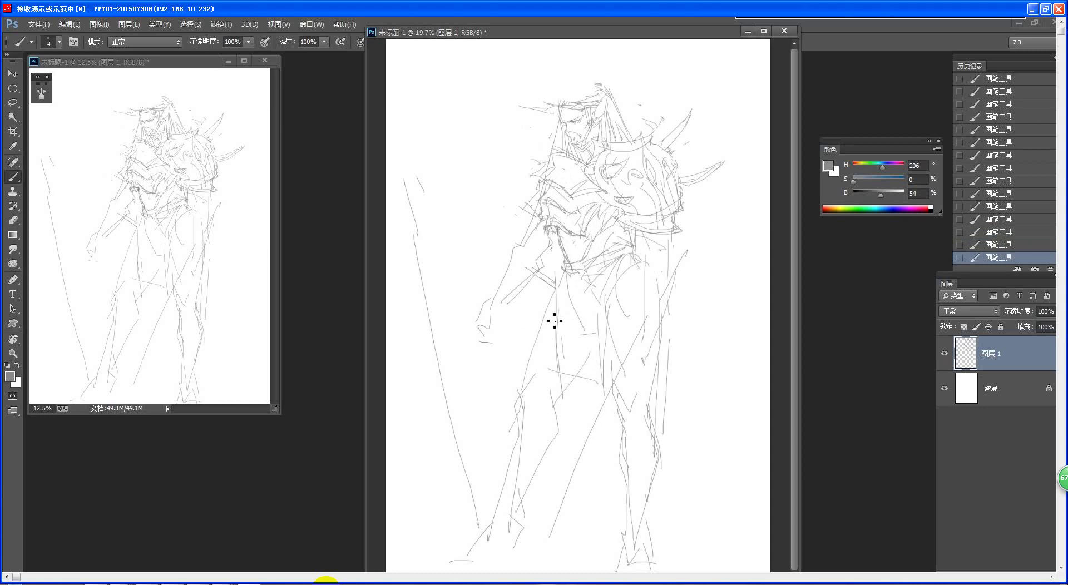
left_click_drag(572, 306, 591, 296)
key("ctrl+z")
left_click_drag(603, 284, 601, 381)
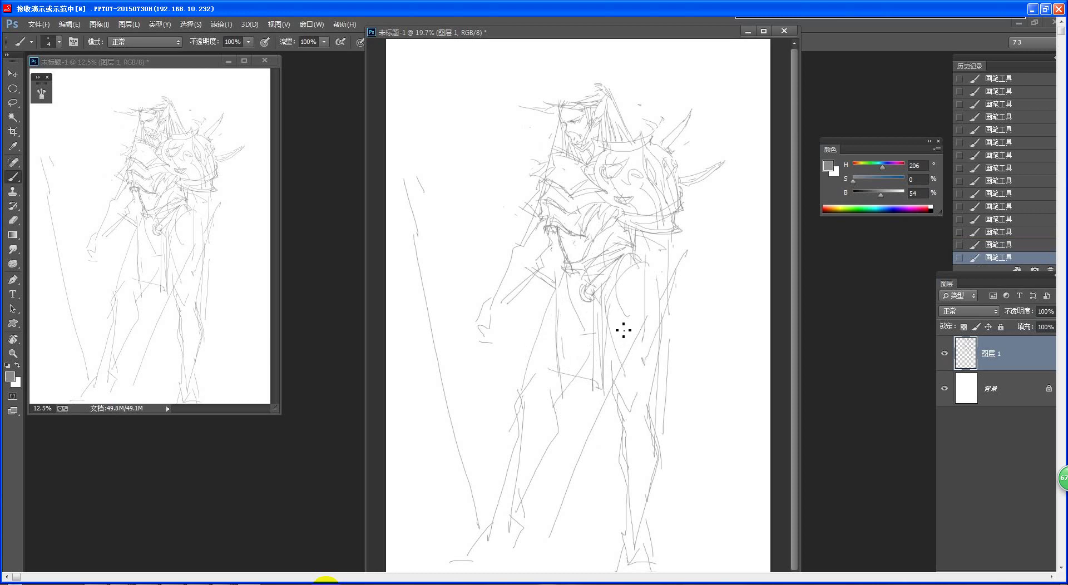
Sketch a rounded armour plate on the near thigh and a curved outer contour on the other thigh.
key("ctrl+alt+z")
key("ctrl+alt+z")
mouse_move(621, 317)
left_mouse_down()
mouse_move(619, 339)
mouse_move(637, 291)
mouse_move(653, 333)
mouse_move(624, 304)
mouse_move(613, 317)
mouse_move(627, 365)
mouse_move(649, 310)
mouse_move(647, 364)
mouse_move(619, 313)
mouse_move(617, 342)
mouse_move(649, 338)
mouse_move(651, 313)
mouse_move(640, 337)
left_mouse_up()
key("ctrl+alt+z")
key("ctrl+alt+z")
key("ctrl+alt+z")
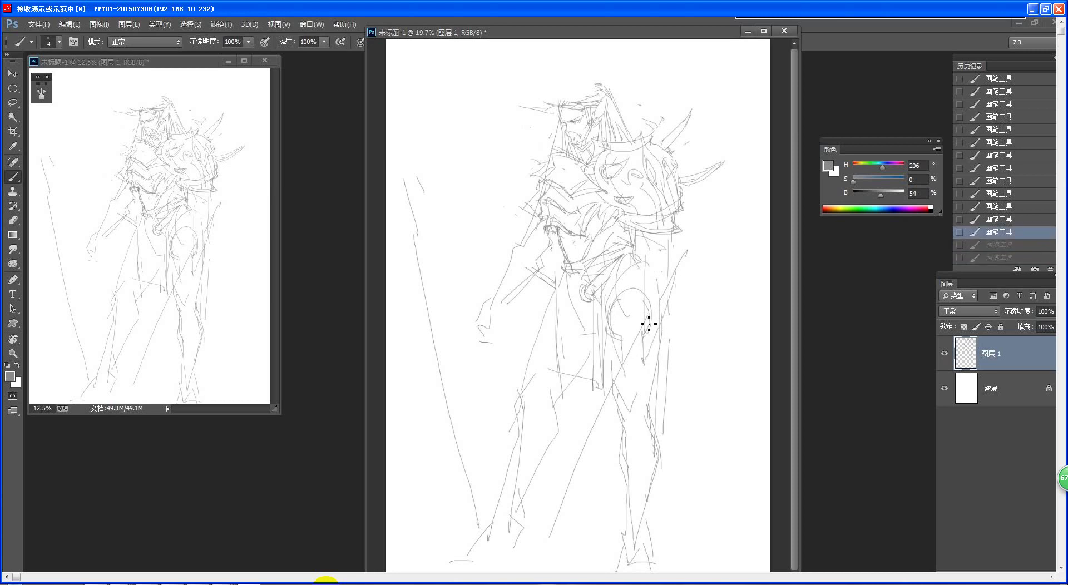
key("ctrl+shift+z")
key("ctrl+shift+z")
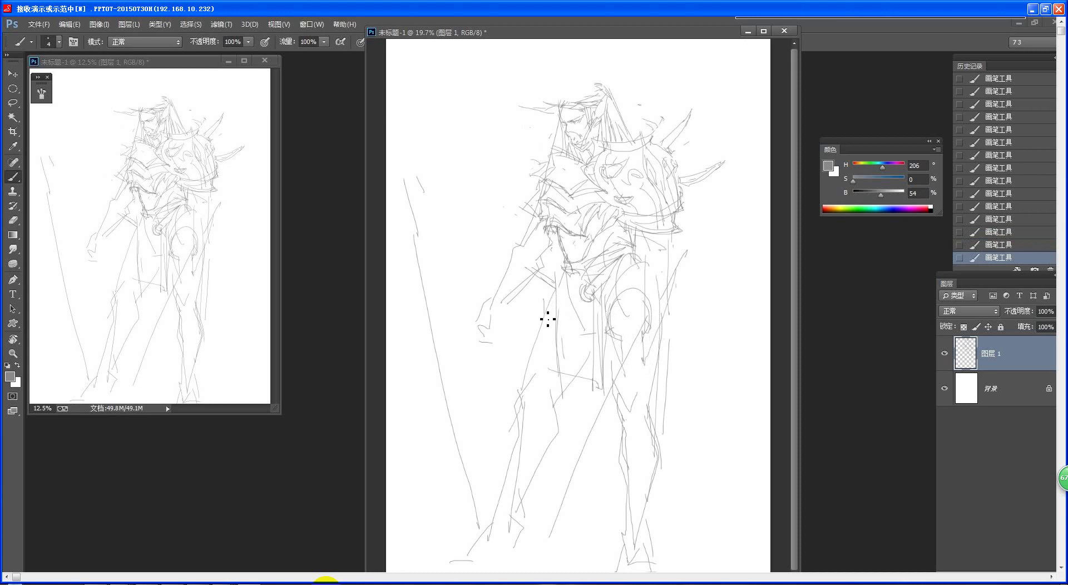
key("ctrl+alt+z")
mouse_move(546, 295)
left_mouse_down()
mouse_move(534, 321)
mouse_move(539, 398)
left_mouse_up()
Lasso the upper body, rotate it about 7.4° clockwise and shift it slightly to the right with Free Transform.
key("l")
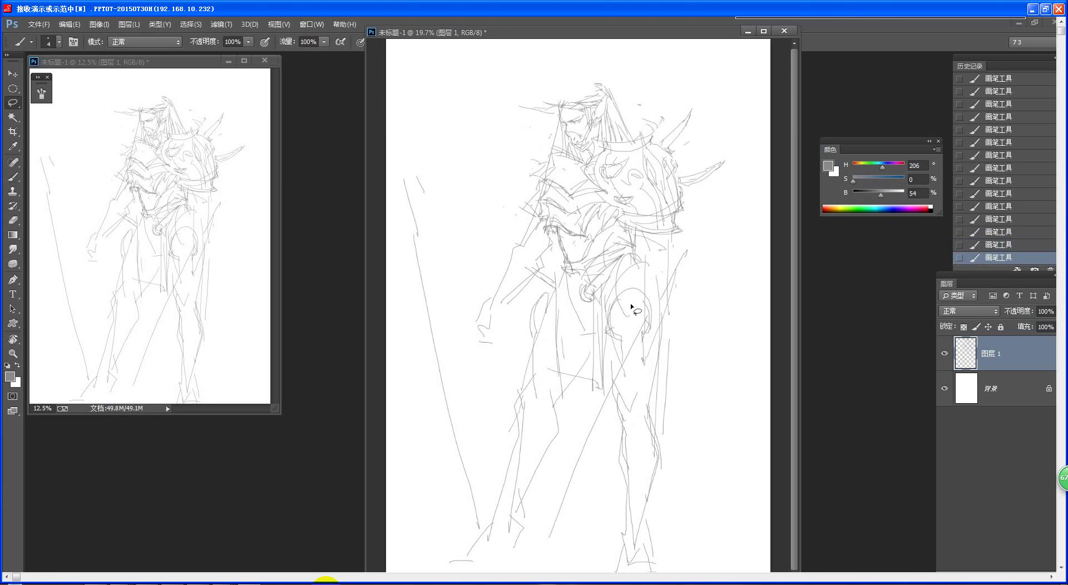
mouse_move(512, 317)
left_mouse_down()
mouse_move(550, 270)
mouse_move(573, 284)
mouse_move(633, 257)
mouse_move(662, 259)
mouse_move(721, 209)
mouse_move(715, 96)
mouse_move(645, 61)
mouse_move(512, 106)
mouse_move(471, 222)
mouse_move(476, 350)
mouse_move(549, 278)
left_mouse_up()
key("ctrl+t")
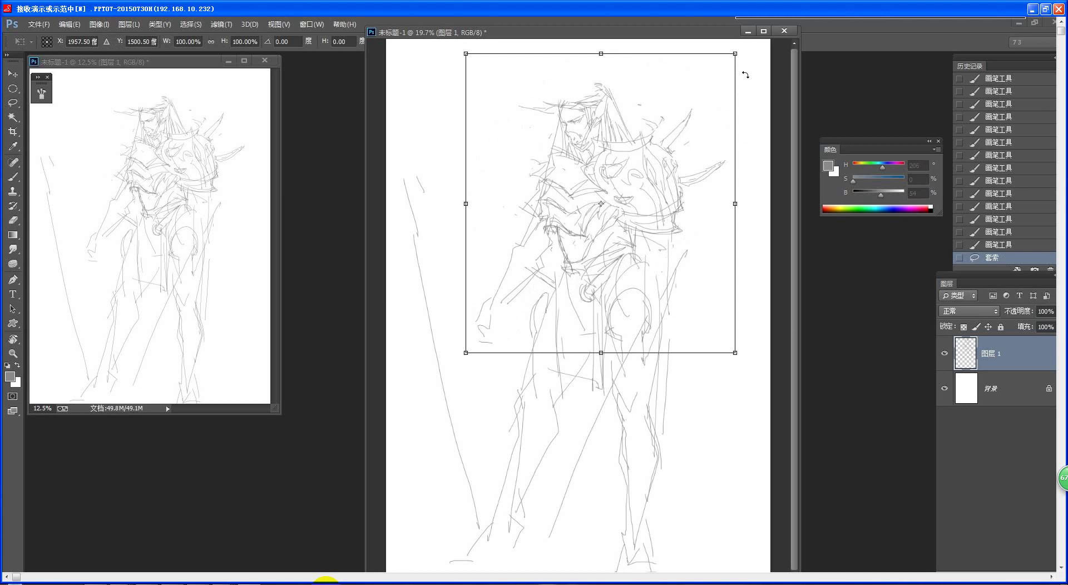
left_click_drag(746, 72, 759, 92)
left_click_drag(695, 185, 700, 183)
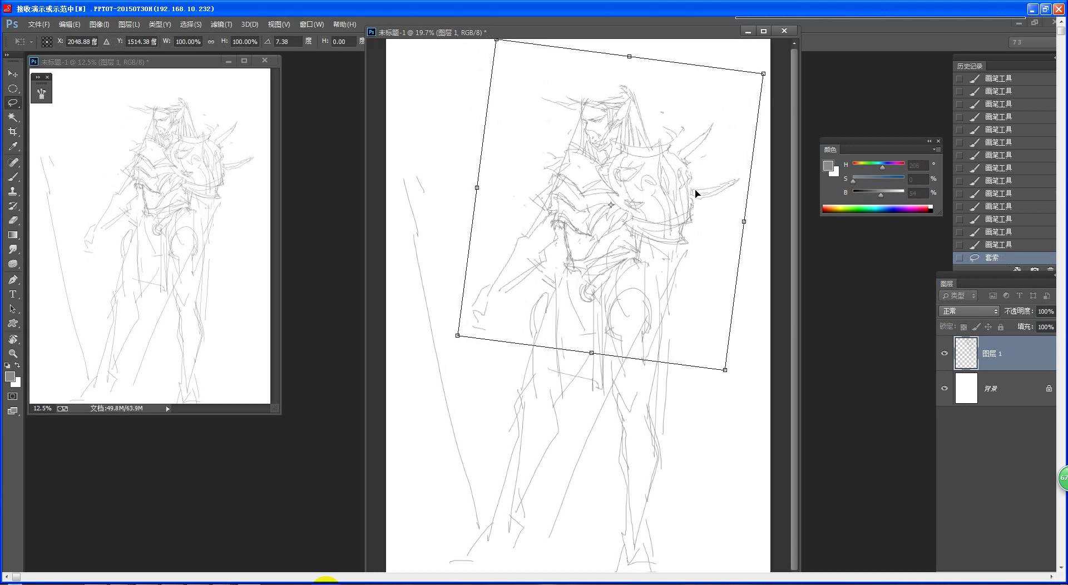
key("Return")
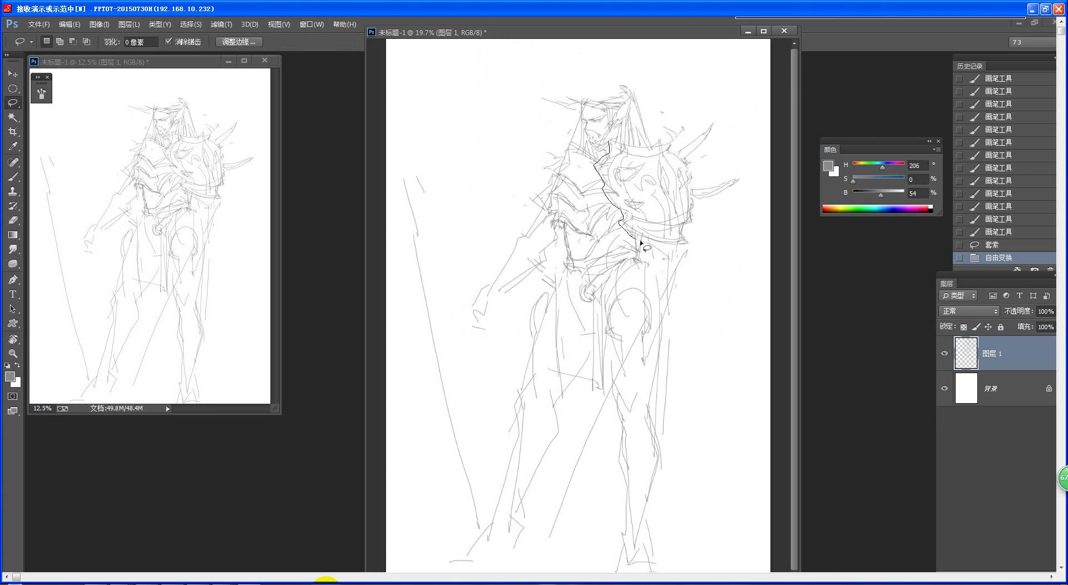
Lasso the large shoulder guard, rotate it about 8.4° counterclockwise, move it slightly outward and deselect.
mouse_move(640, 241)
left_mouse_down()
mouse_move(737, 211)
mouse_move(751, 182)
mouse_move(728, 115)
mouse_move(695, 116)
mouse_move(653, 143)
mouse_move(610, 143)
left_mouse_up()
key("ctrl+t")
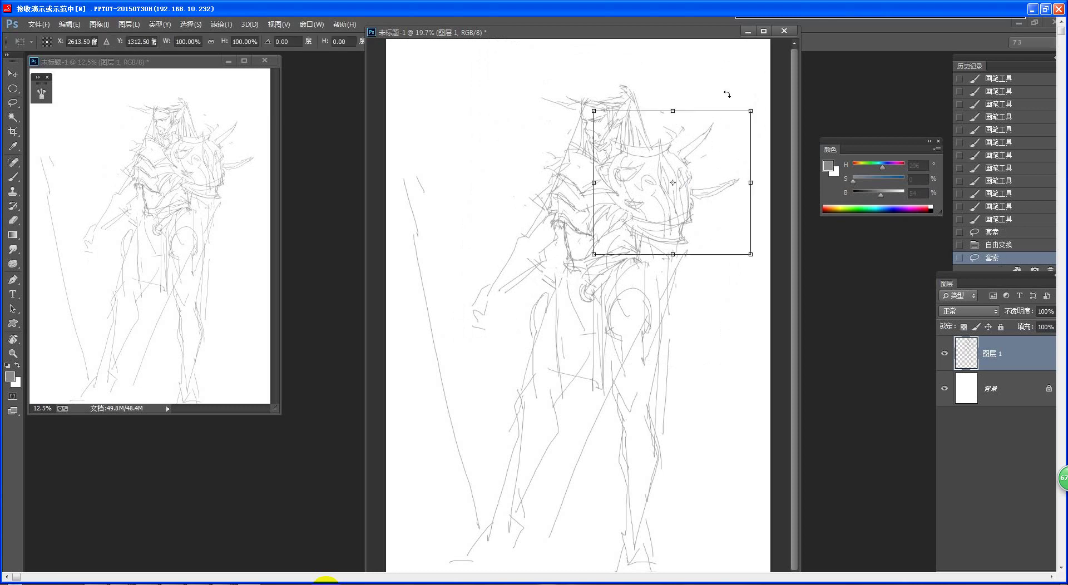
left_click_drag(726, 94, 714, 86)
left_click_drag(706, 207, 714, 203)
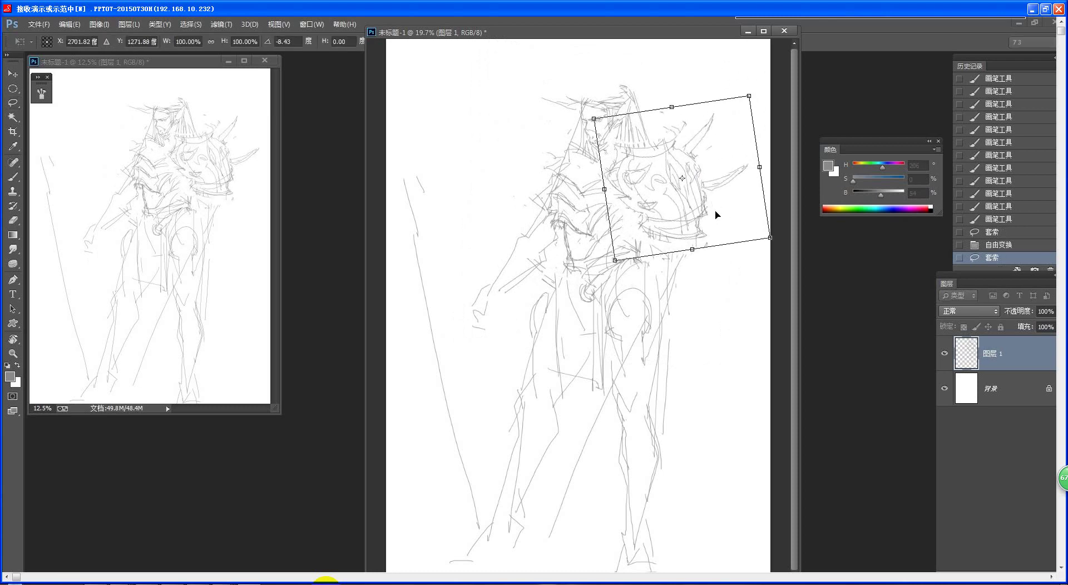
key("Return")
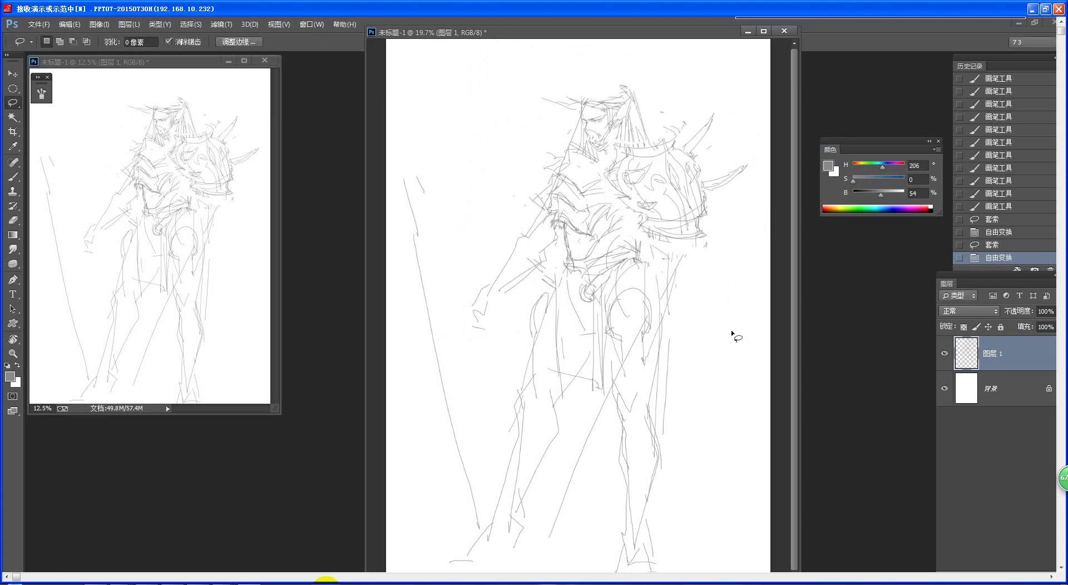
key("ctrl+d")
Touch up the hair line behind the head and erase the stray marks above the shoulder guard.
key("b")
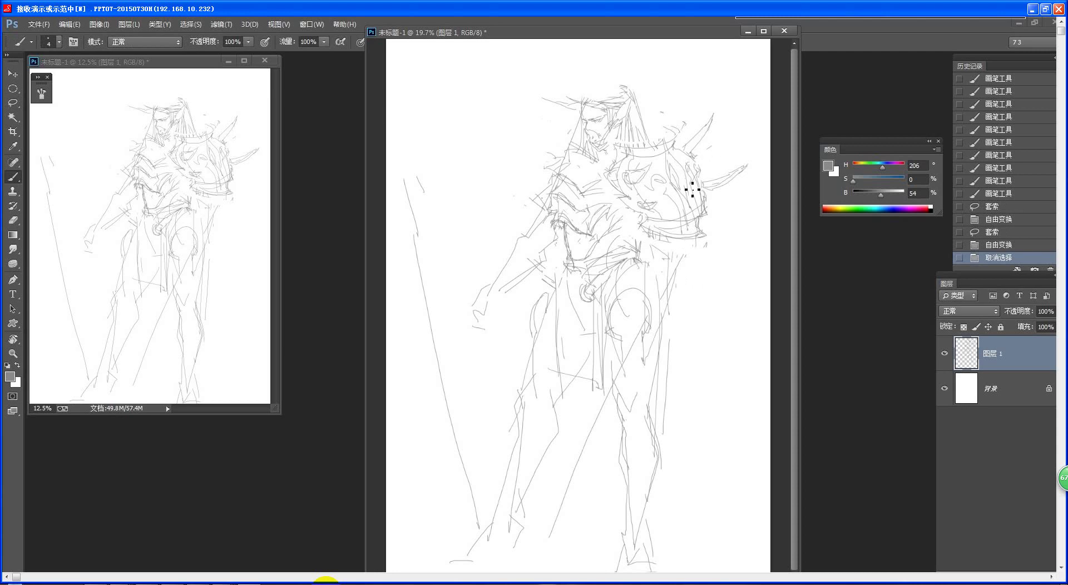
mouse_move(639, 117)
left_mouse_down()
mouse_move(659, 145)
mouse_move(652, 127)
mouse_move(665, 107)
left_mouse_up()
key("e")
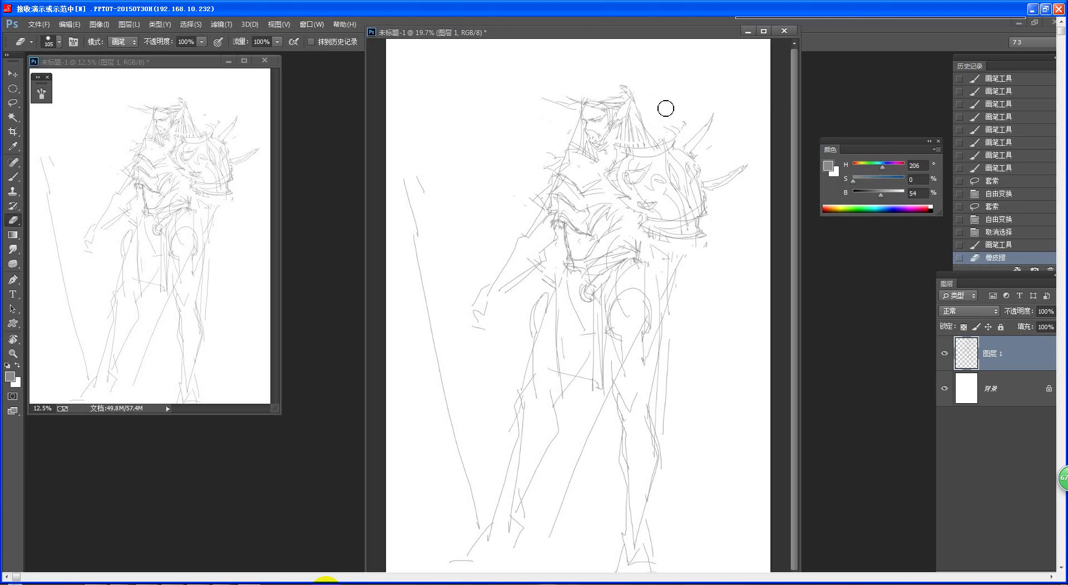
key("b")
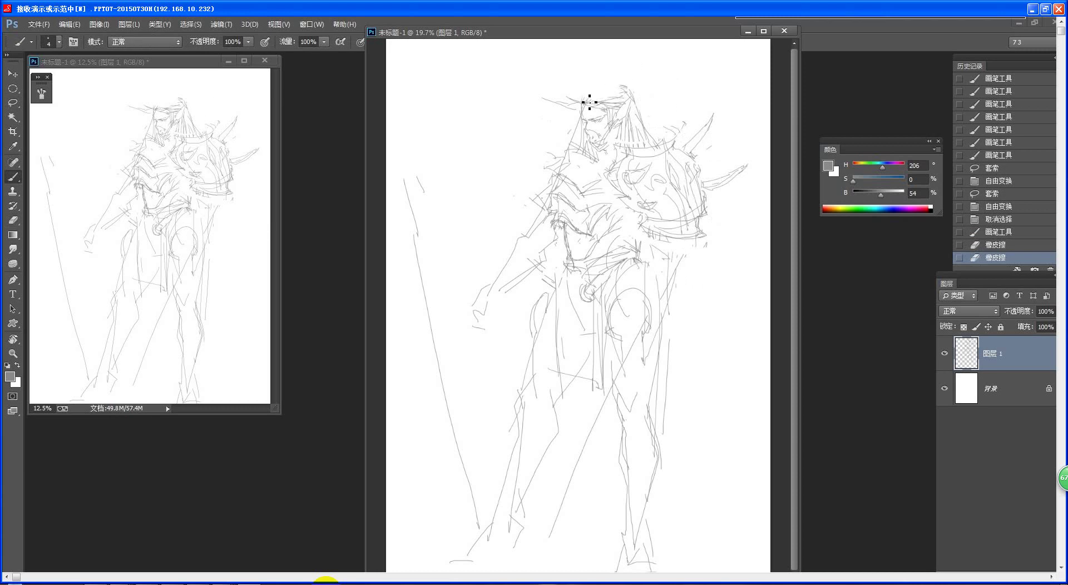
Sketch the domed top of the head and the pointed spikes of the headdress.
left_click_drag(584, 100, 613, 94)
key("ctrl+z")
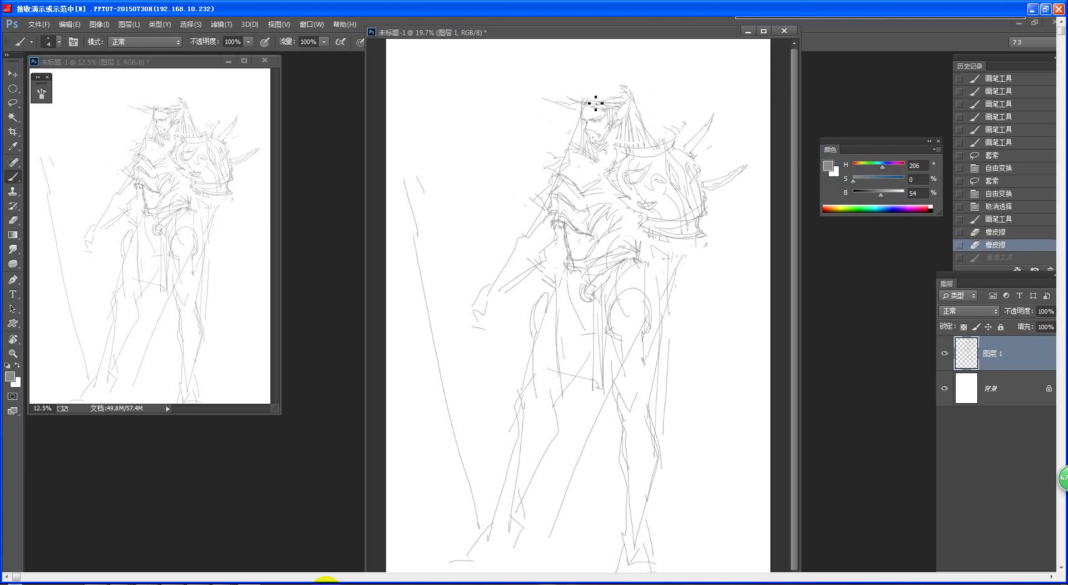
mouse_move(585, 101)
left_mouse_down()
mouse_move(624, 89)
mouse_move(599, 96)
mouse_move(632, 91)
mouse_move(609, 87)
mouse_move(640, 107)
mouse_move(615, 89)
left_mouse_up()
key("ctrl+z")
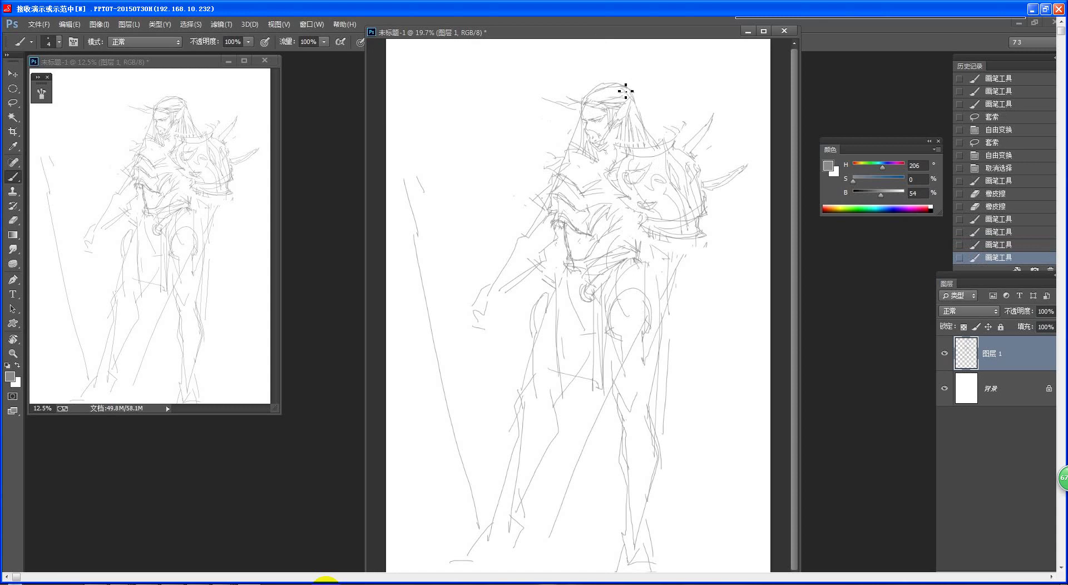
mouse_move(592, 65)
left_mouse_down()
mouse_move(623, 102)
mouse_move(589, 93)
mouse_move(631, 103)
mouse_move(573, 76)
mouse_move(596, 95)
mouse_move(601, 75)
mouse_move(609, 98)
mouse_move(646, 108)
mouse_move(629, 126)
left_mouse_up()
key("ctrl+z")
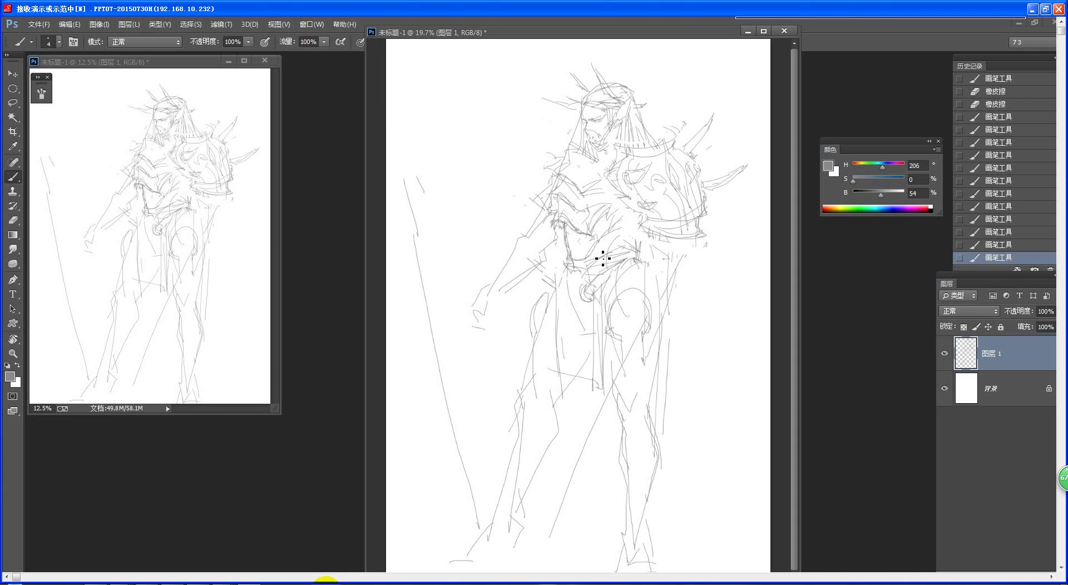
Add eye and face details to the large shoulder guard and reinforce its two outer horns.
left_click_drag(632, 175, 632, 175)
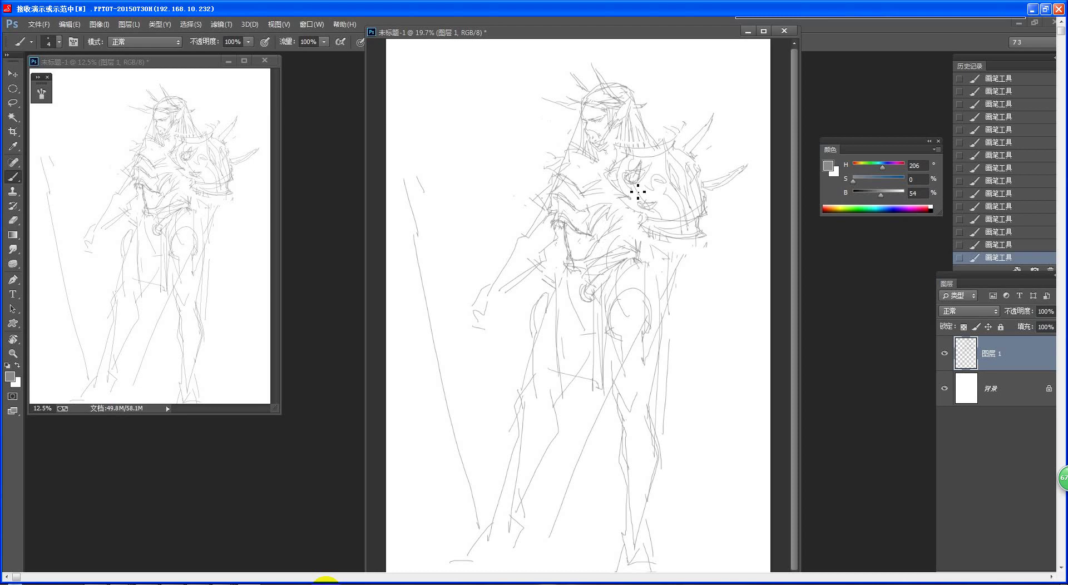
left_click_drag(655, 195, 650, 210)
left_click_drag(716, 123, 705, 148)
left_click_drag(716, 200, 751, 170)
Rework the shoulder guard's inner edge and detail its upper rim, undoing the stray strokes.
mouse_move(625, 169)
left_mouse_down()
mouse_move(612, 172)
mouse_move(626, 195)
left_mouse_up()
key("ctrl+alt+z")
key("ctrl+alt+z")
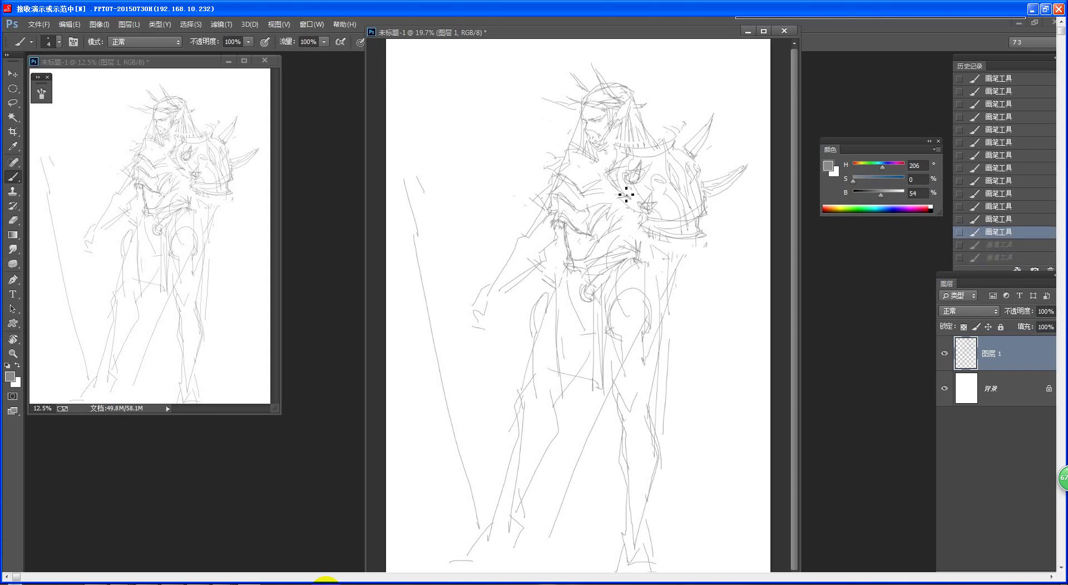
left_click_drag(622, 198, 623, 187)
key("ctrl+z")
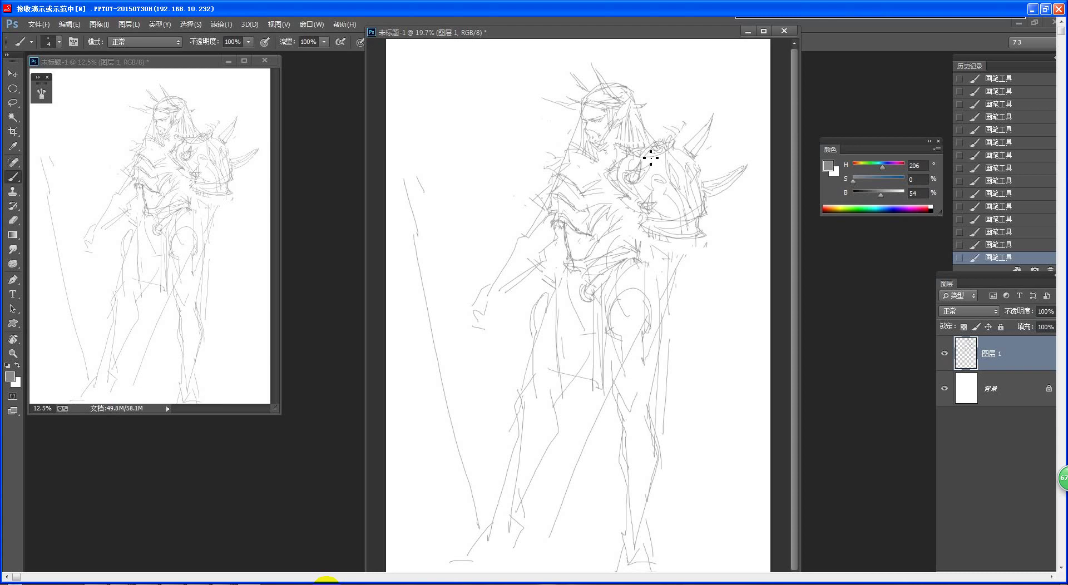
key("ctrl+z")
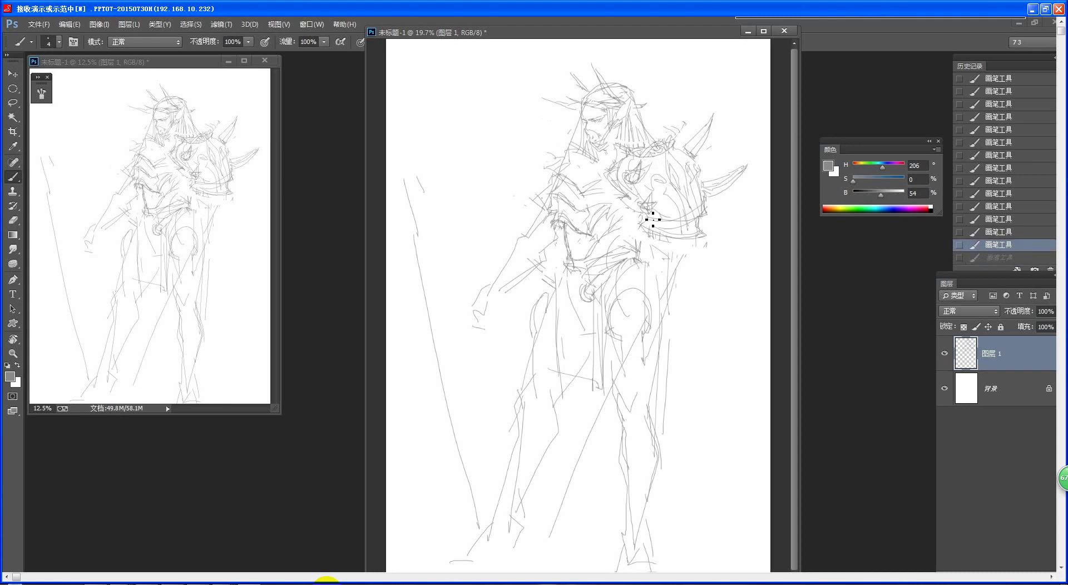
Finish the large shoulder guard's lower edge and sketch a spiked guard on the opposite shoulder, undoing the misplaced strokes.
left_click_drag(684, 230, 693, 227)
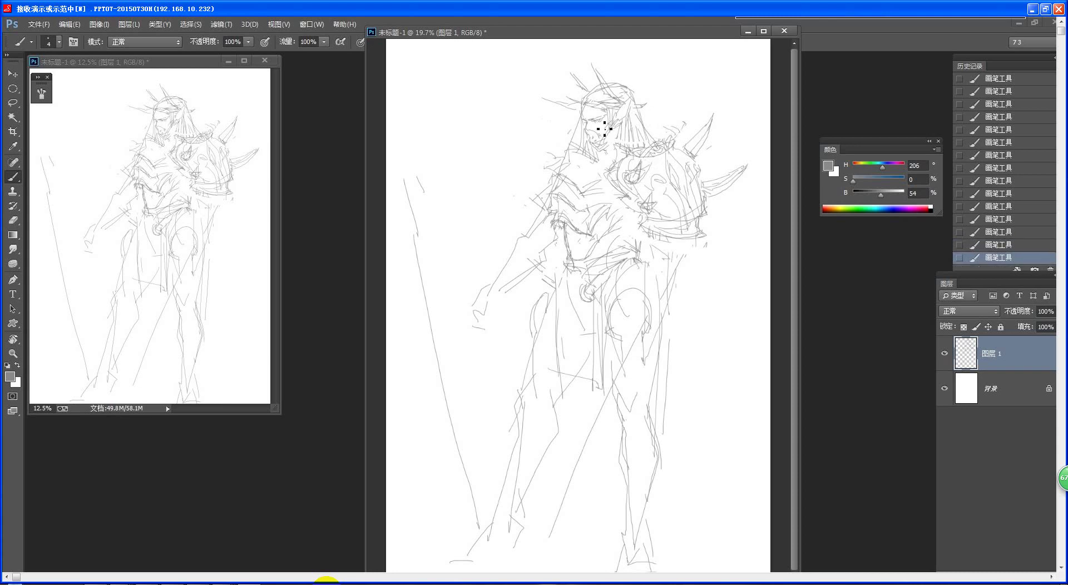
mouse_move(565, 143)
left_mouse_down()
mouse_move(575, 146)
mouse_move(541, 177)
mouse_move(547, 200)
left_mouse_up()
key("ctrl+z")
key("ctrl+z")
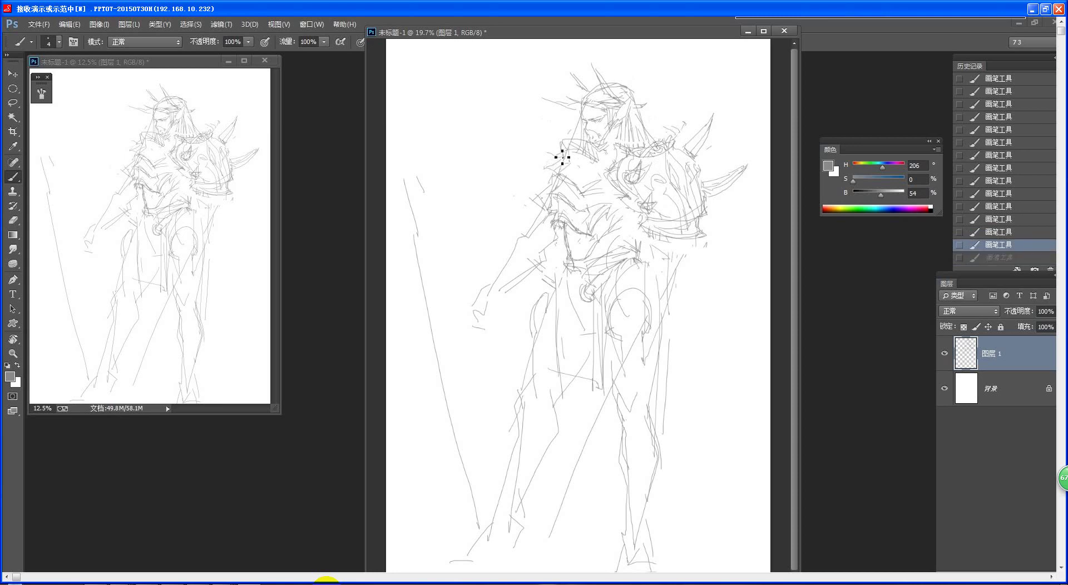
left_click_drag(556, 157, 544, 212)
mouse_move(536, 134)
left_mouse_down()
mouse_move(557, 166)
mouse_move(545, 194)
left_mouse_up()
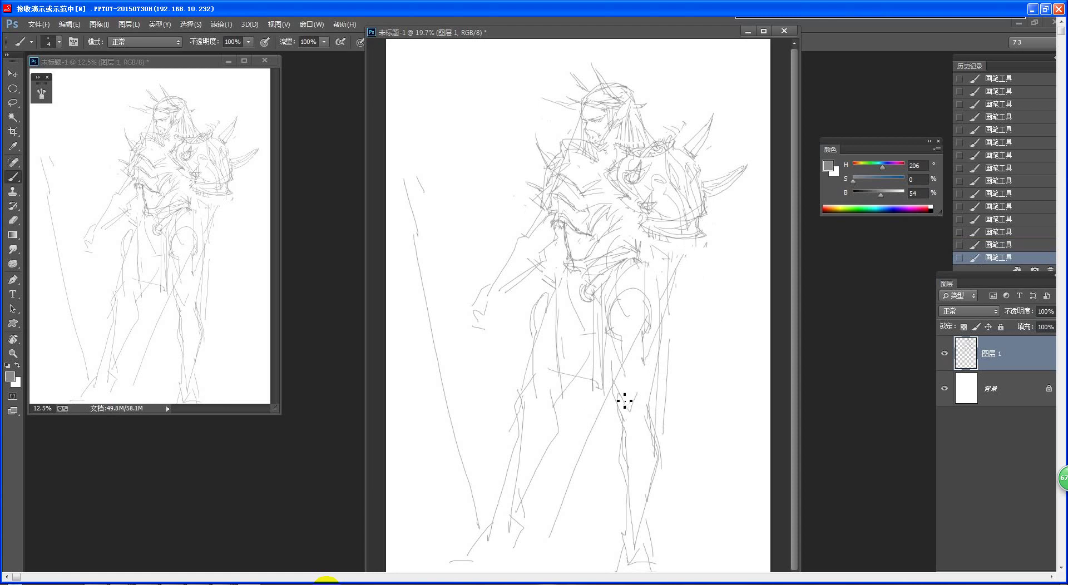
Erase both legs below the waist and the warrior's outstretched arm, undoing the stray brush stroke.
key("e")
mouse_move(531, 329)
left_mouse_down()
mouse_move(532, 305)
mouse_move(528, 377)
mouse_move(550, 359)
mouse_move(612, 436)
mouse_move(616, 347)
mouse_move(627, 397)
mouse_move(649, 376)
mouse_move(642, 304)
mouse_move(552, 312)
left_mouse_up()
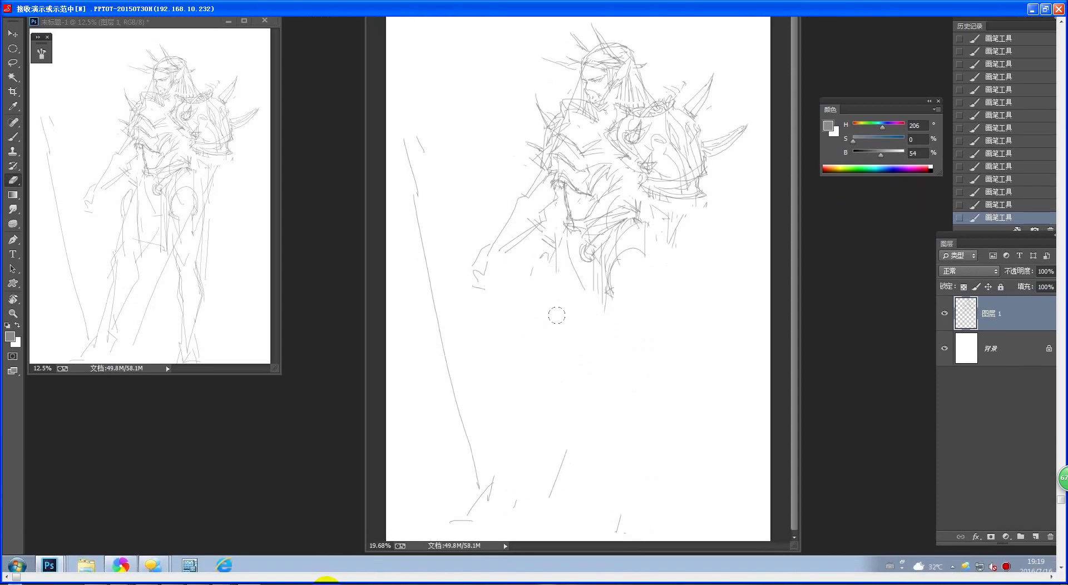
key("b")
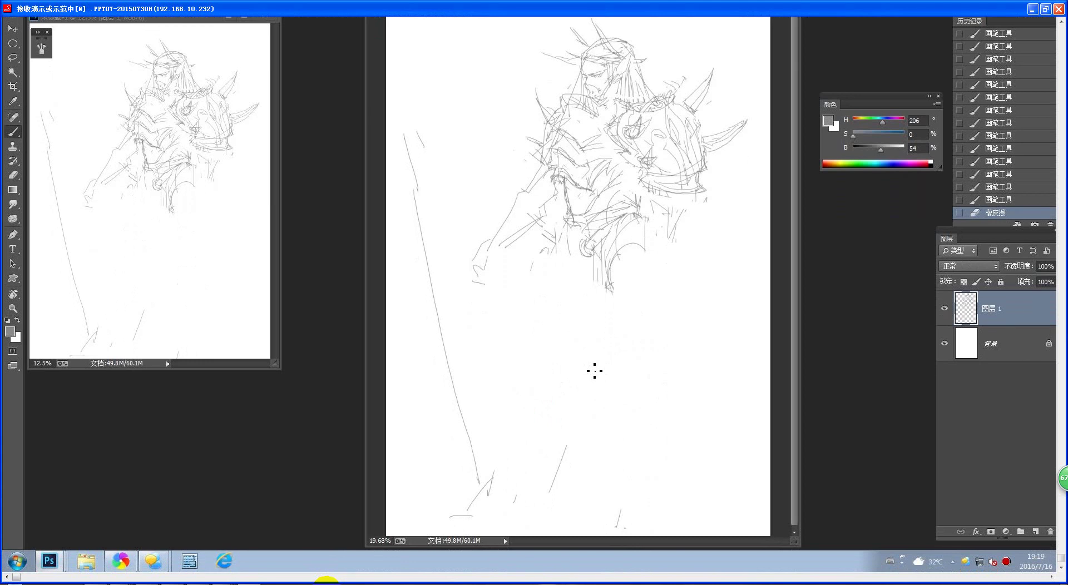
key("e")
mouse_move(481, 267)
left_mouse_down()
mouse_move(519, 178)
mouse_move(531, 183)
mouse_move(529, 156)
left_mouse_up()
key("b")
key("ctrl+z")
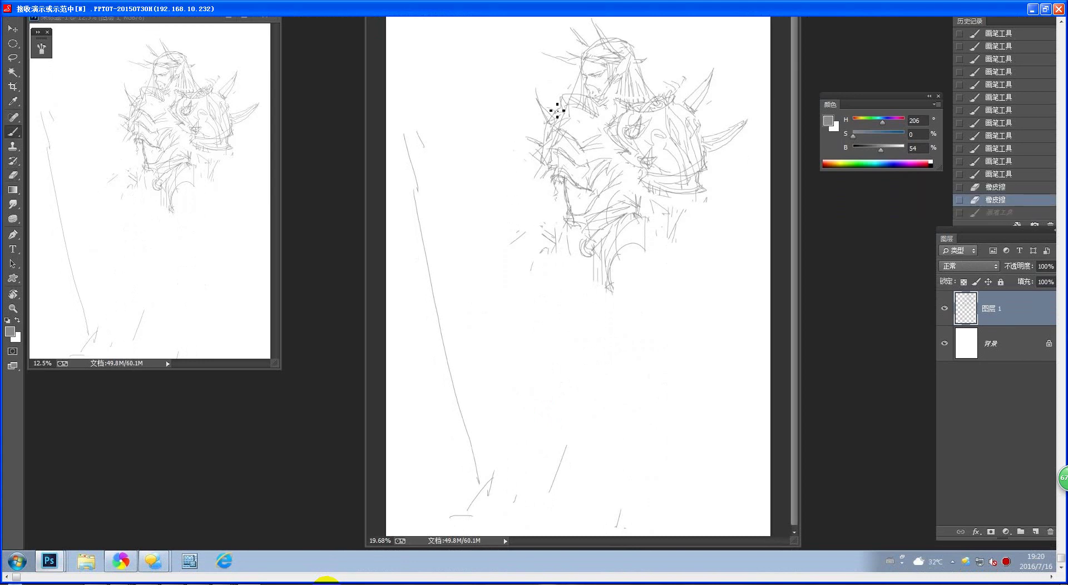
Redraw the outstretched arm with angular upper-arm armour, an elbow guard and an extended forearm, undoing stray strokes.
left_click_drag(557, 111, 531, 122)
mouse_move(534, 118)
left_mouse_down()
mouse_move(512, 168)
mouse_move(533, 182)
mouse_move(523, 164)
mouse_move(525, 202)
mouse_move(536, 155)
mouse_move(501, 200)
left_mouse_up()
key("ctrl+alt+z")
key("ctrl+alt+z")
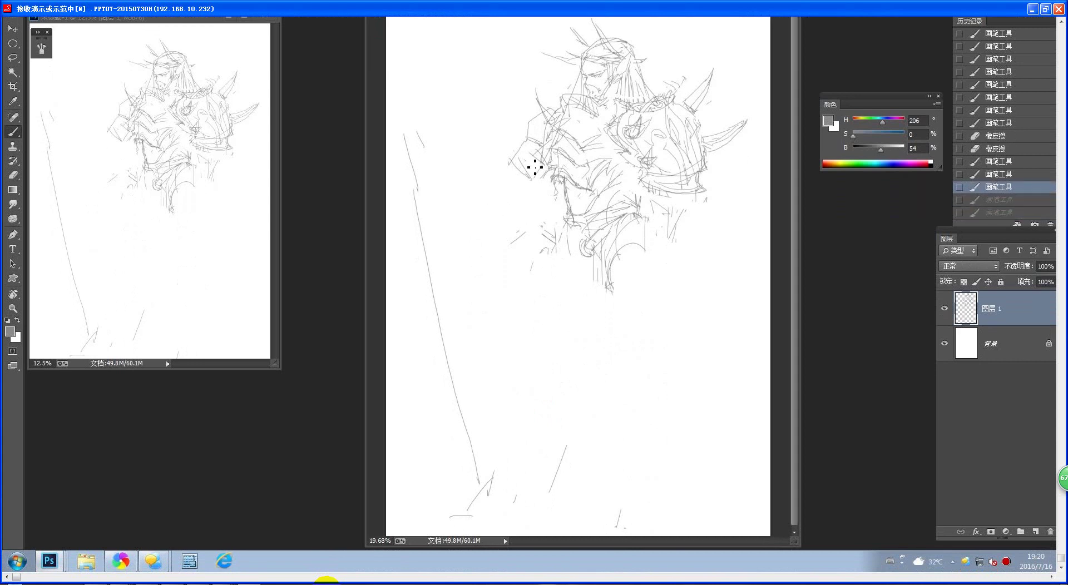
mouse_move(534, 166)
left_mouse_down()
mouse_move(477, 198)
mouse_move(439, 240)
mouse_move(531, 201)
mouse_move(521, 165)
mouse_move(553, 187)
left_mouse_up()
key("ctrl+alt+z")
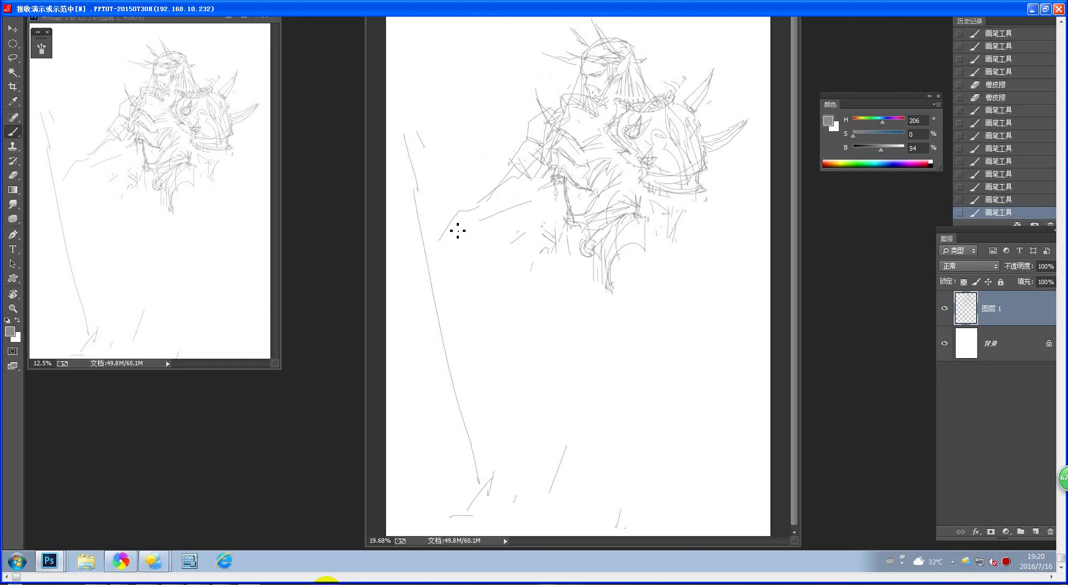
Try sketching a hand with fingers at the end of the extended forearm, and erase it again.
mouse_move(455, 229)
left_mouse_down()
mouse_move(452, 259)
mouse_move(468, 230)
left_mouse_up()
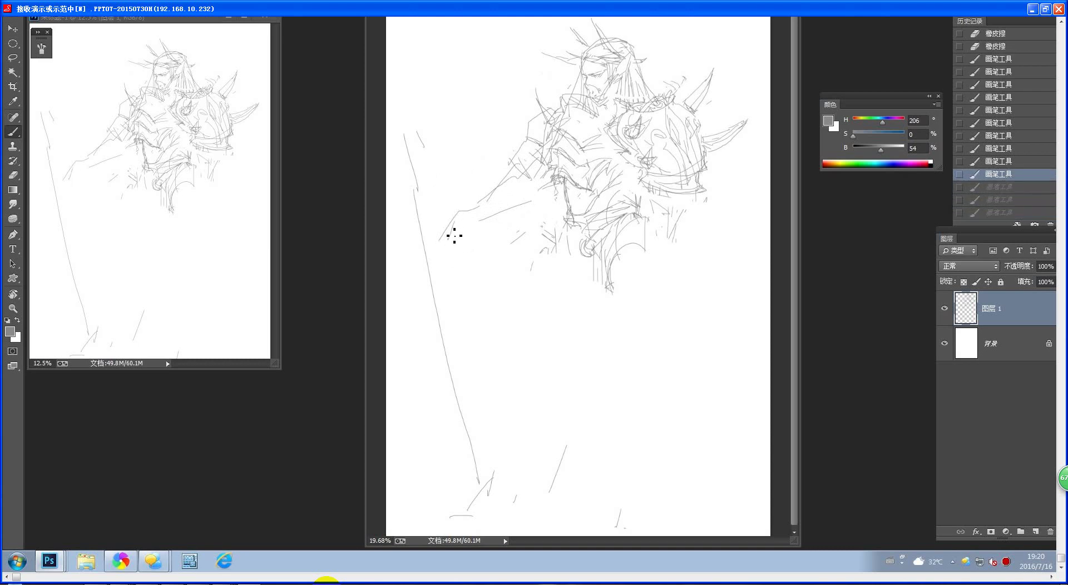
left_click_drag(463, 228, 447, 260)
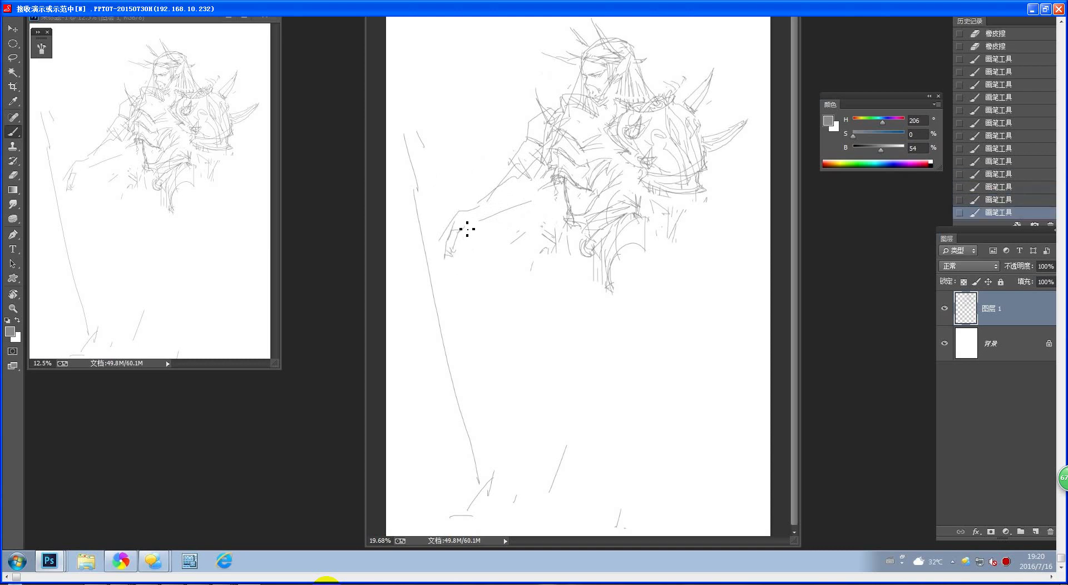
mouse_move(465, 222)
left_mouse_down()
mouse_move(478, 242)
mouse_move(446, 240)
mouse_move(449, 262)
mouse_move(490, 236)
left_mouse_up()
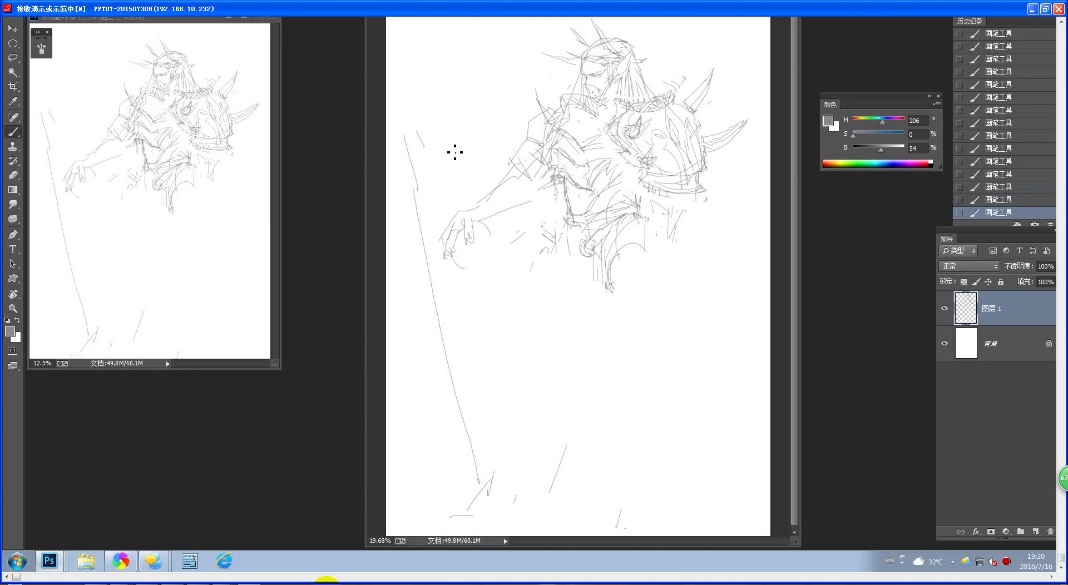
key("ctrl+alt+z")
key("ctrl+alt+z")
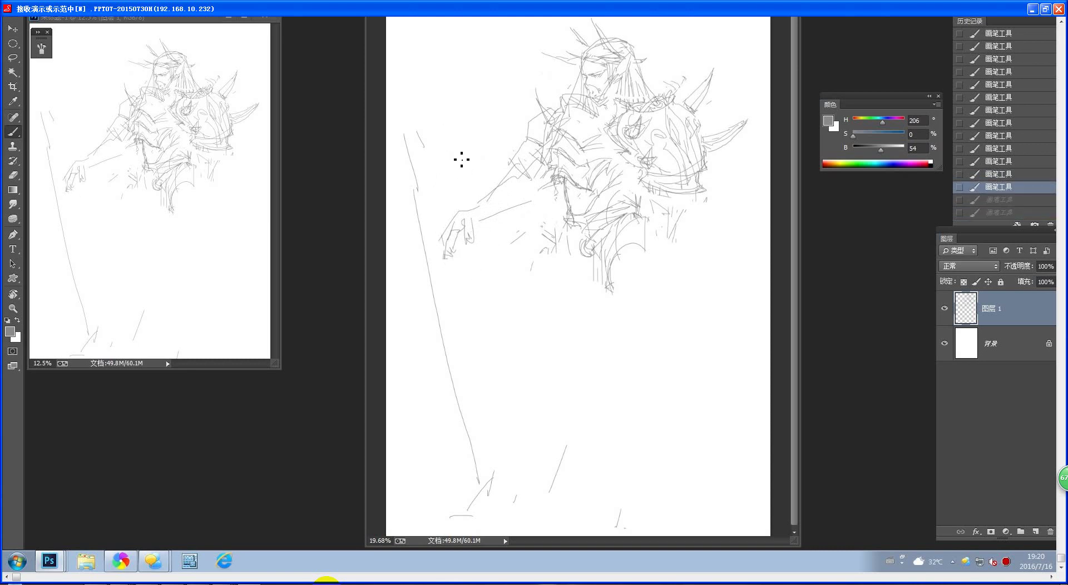
key("e")
mouse_move(454, 220)
left_mouse_down()
mouse_move(460, 255)
mouse_move(466, 240)
left_mouse_up()
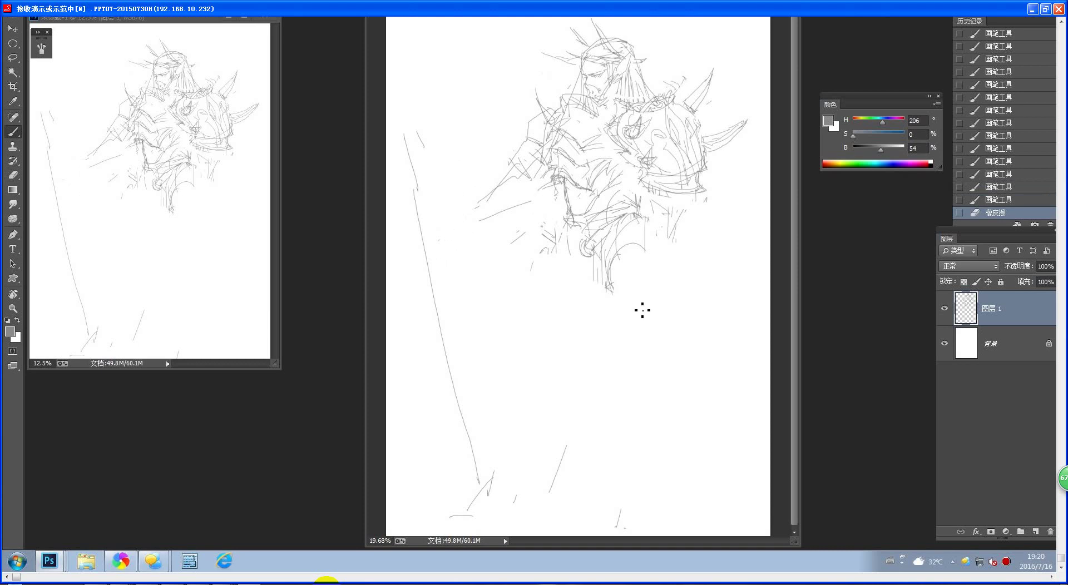
Sketch two long guide lines for the lower body below the waist, undoing and redrawing the misplaced ones.
mouse_move(545, 260)
left_mouse_down()
mouse_move(550, 336)
mouse_move(577, 417)
left_mouse_up()
key("ctrl+z")
key("ctrl+z")
left_click_drag(552, 276, 583, 425)
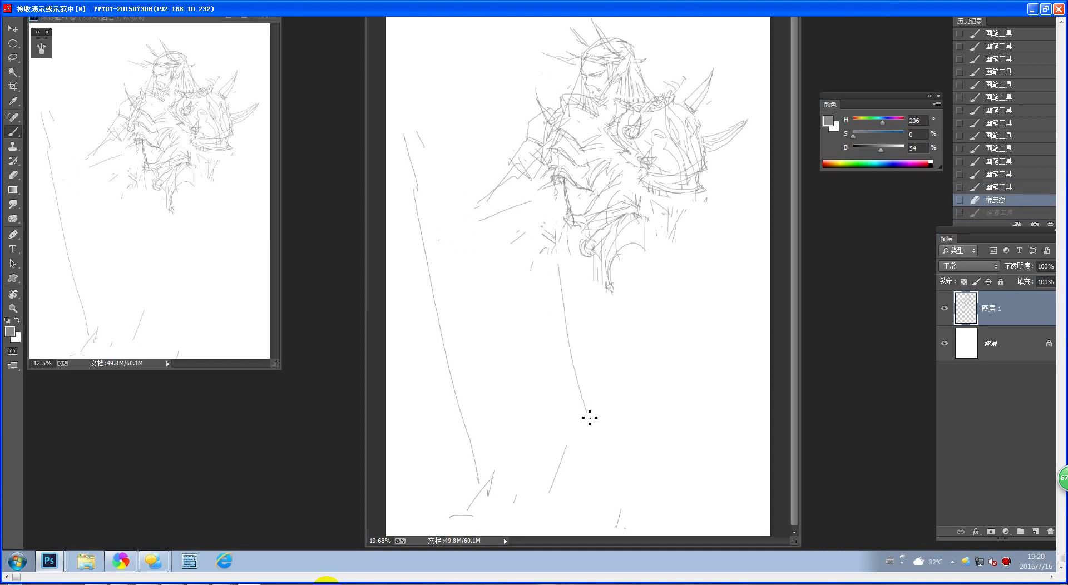
key("ctrl+z")
key("ctrl+z")
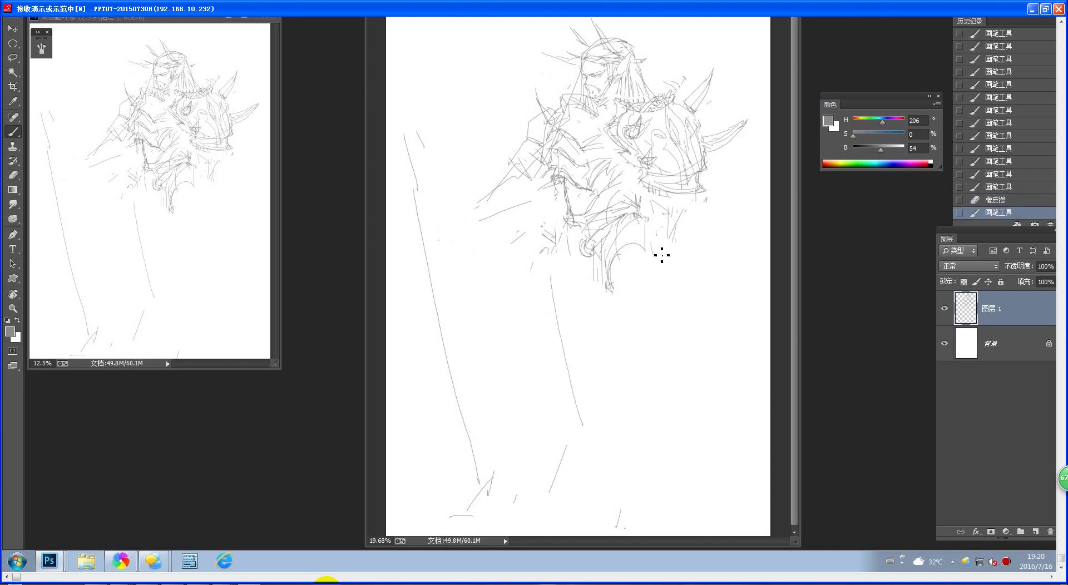
left_click_drag(664, 250, 649, 409)
key("ctrl+z")
left_click_drag(648, 267, 641, 345)
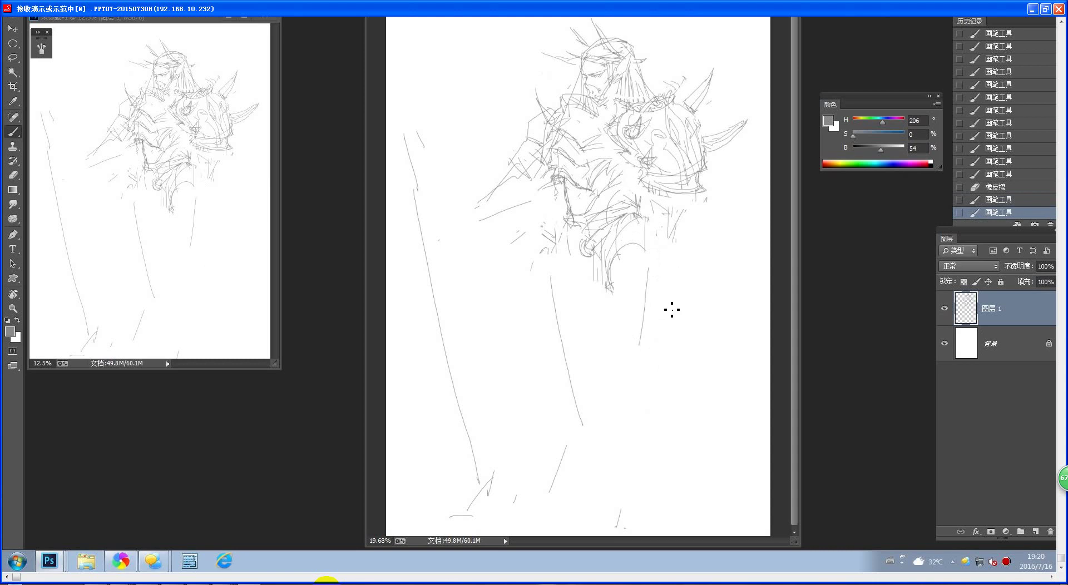
Sketch the hanging arm and hand below the large shoulder guard, with a curved blade along the forearm.
left_click_drag(702, 192, 706, 232)
key("ctrl+z")
mouse_move(696, 181)
left_mouse_down()
mouse_move(662, 206)
mouse_move(683, 259)
mouse_move(698, 194)
mouse_move(698, 274)
left_mouse_up()
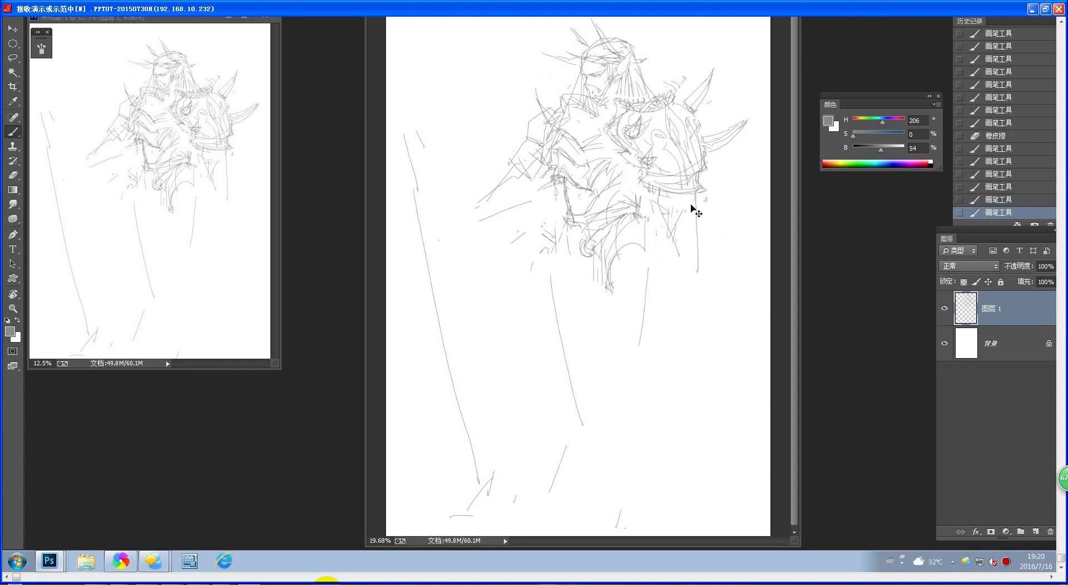
key("ctrl+z")
mouse_move(694, 195)
left_mouse_down()
mouse_move(698, 278)
mouse_move(678, 251)
mouse_move(679, 293)
left_mouse_up()
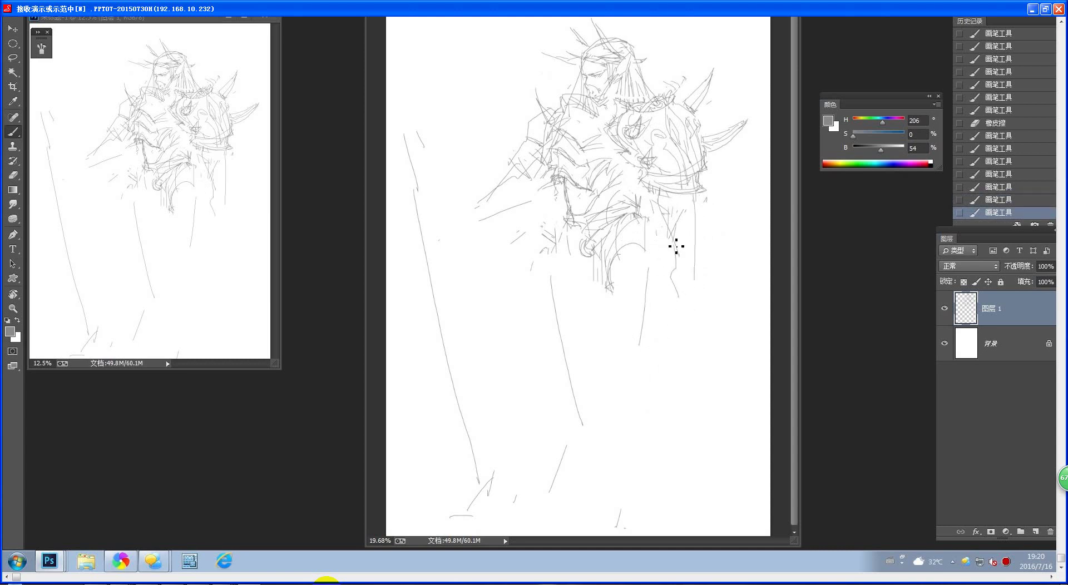
mouse_move(662, 200)
left_mouse_down()
mouse_move(665, 225)
mouse_move(677, 243)
mouse_move(671, 203)
mouse_move(665, 221)
mouse_move(686, 253)
mouse_move(675, 240)
mouse_move(680, 218)
mouse_move(701, 232)
mouse_move(696, 216)
mouse_move(703, 229)
mouse_move(702, 302)
mouse_move(679, 281)
mouse_move(670, 295)
mouse_move(688, 315)
left_mouse_up()
key("ctrl+z")
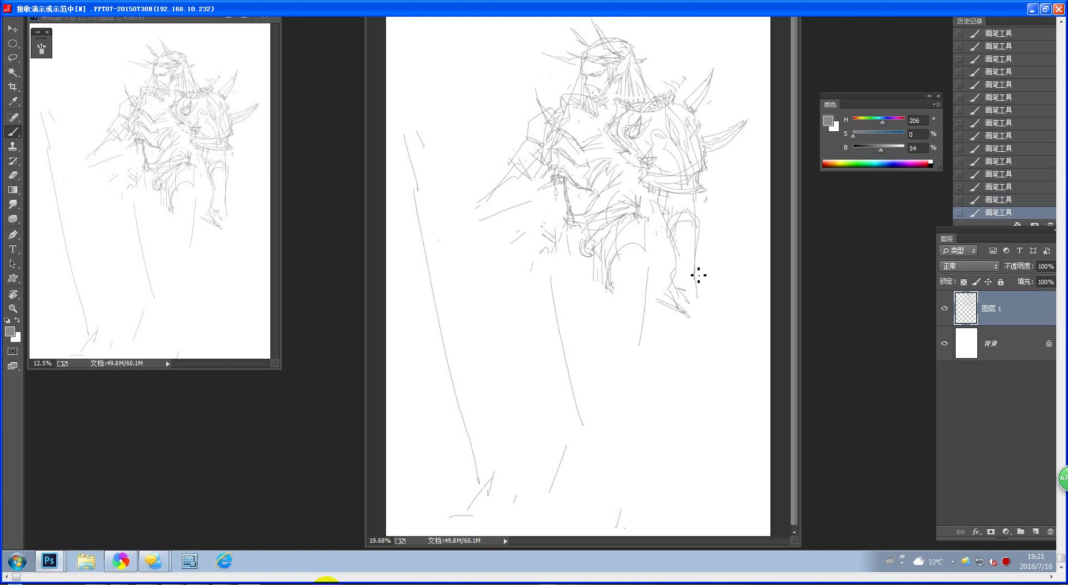
mouse_move(697, 272)
left_mouse_down()
mouse_move(724, 195)
mouse_move(695, 285)
left_mouse_up()
left_click_drag(727, 195, 703, 284)
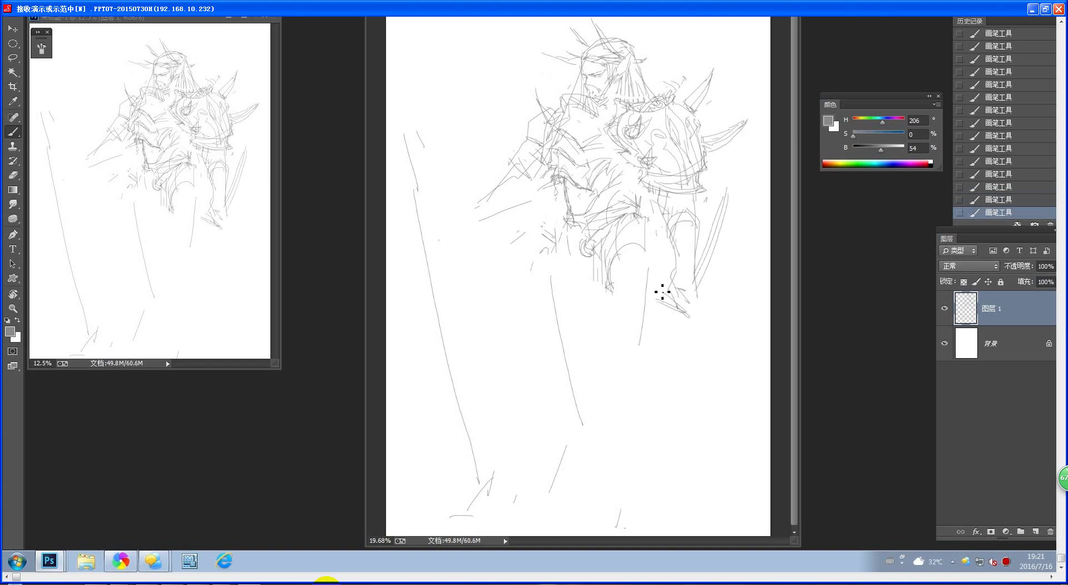
Erase the extended forearm and sketch the skull-like head of a second figure in its place beside the warrior.
key("e")
mouse_move(514, 217)
left_mouse_down()
mouse_move(493, 172)
mouse_move(495, 191)
left_mouse_up()
key("b")
left_click(454, 195)
key("ctrl+z")
left_click_drag(443, 207, 452, 191)
mouse_move(445, 193)
left_mouse_down()
mouse_move(458, 202)
mouse_move(460, 182)
mouse_move(473, 197)
mouse_move(465, 201)
left_mouse_up()
key("ctrl+z")
mouse_move(467, 186)
left_mouse_down()
mouse_move(441, 214)
mouse_move(482, 191)
mouse_move(458, 197)
mouse_move(486, 202)
mouse_move(475, 190)
mouse_move(475, 205)
mouse_move(447, 230)
left_mouse_up()
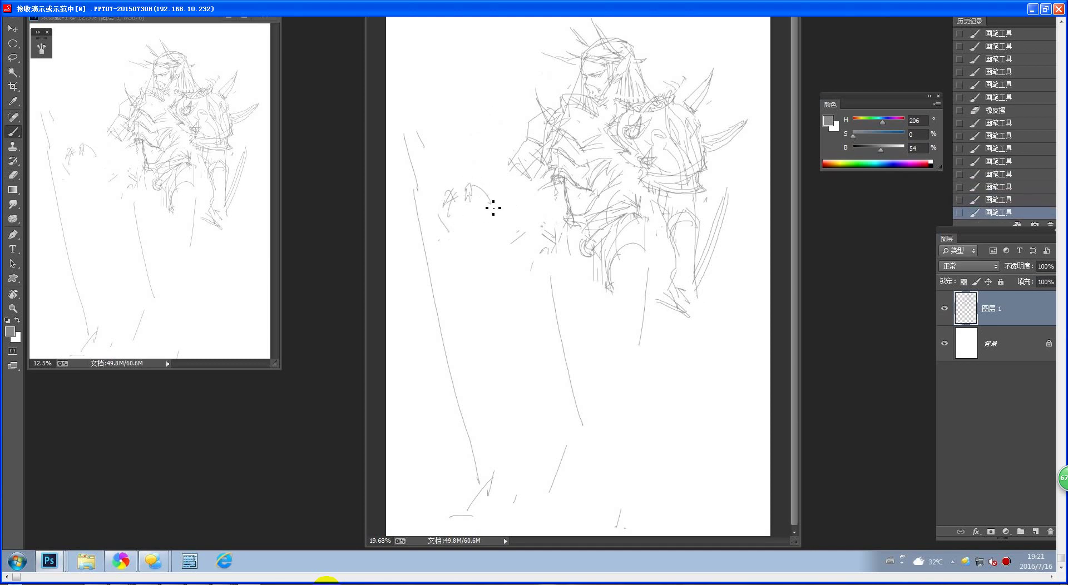
mouse_move(492, 203)
left_mouse_down()
mouse_move(456, 236)
mouse_move(472, 235)
left_mouse_up()
left_click_drag(451, 196, 447, 227)
mouse_move(466, 188)
left_mouse_down()
mouse_move(486, 179)
mouse_move(488, 195)
mouse_move(500, 194)
mouse_move(510, 174)
left_mouse_up()
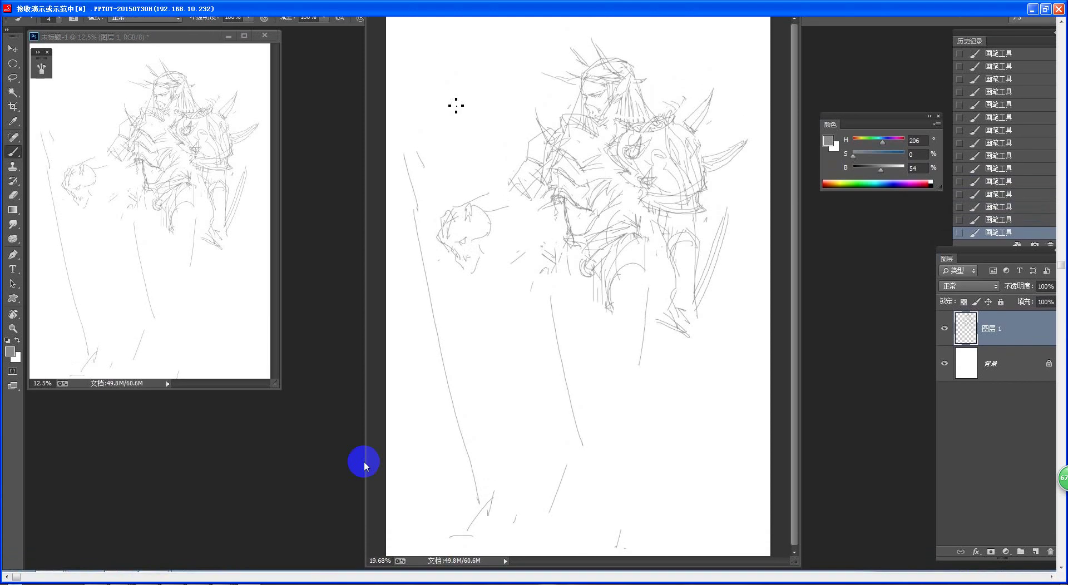
Add brow and facial strokes to the second figure's head and rework its jaw, undoing unwanted lines.
key("ctrl+z")
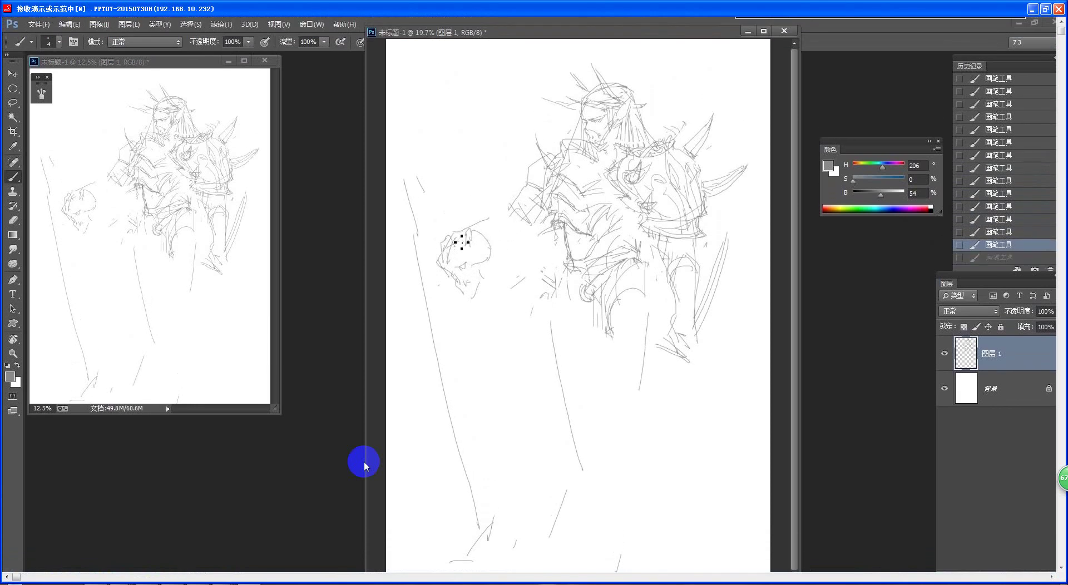
mouse_move(462, 241)
left_mouse_down()
mouse_move(478, 229)
mouse_move(484, 237)
left_mouse_up()
key("ctrl+z")
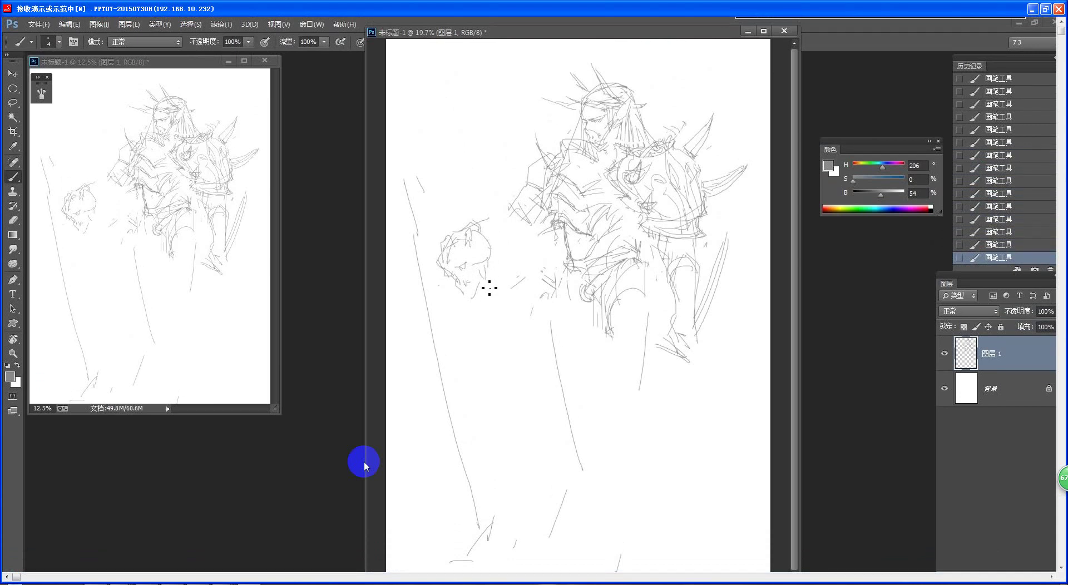
key("ctrl+z")
key("ctrl+z")
key("ctrl+z")
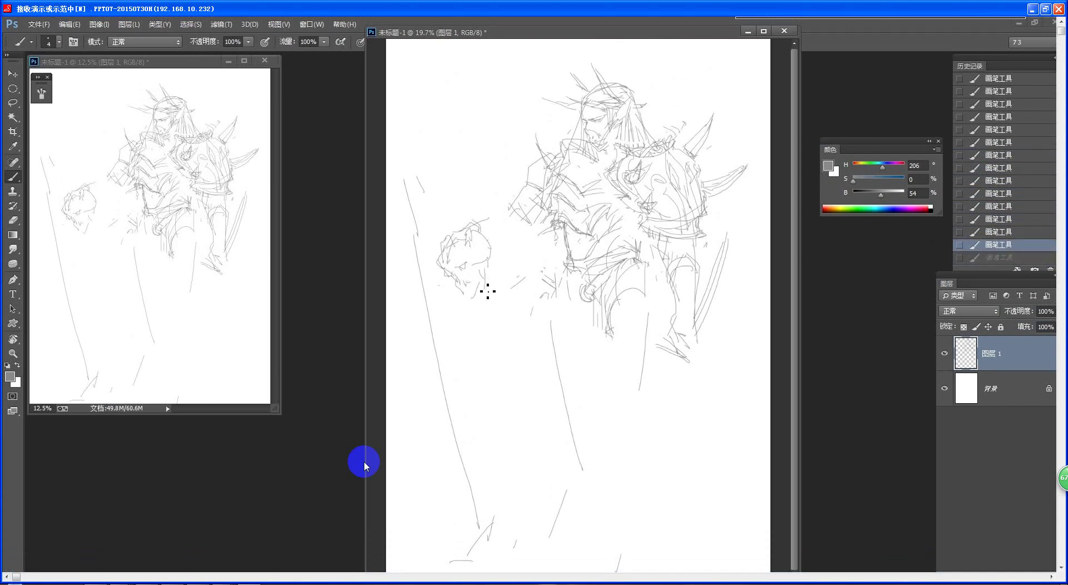
key("ctrl+z")
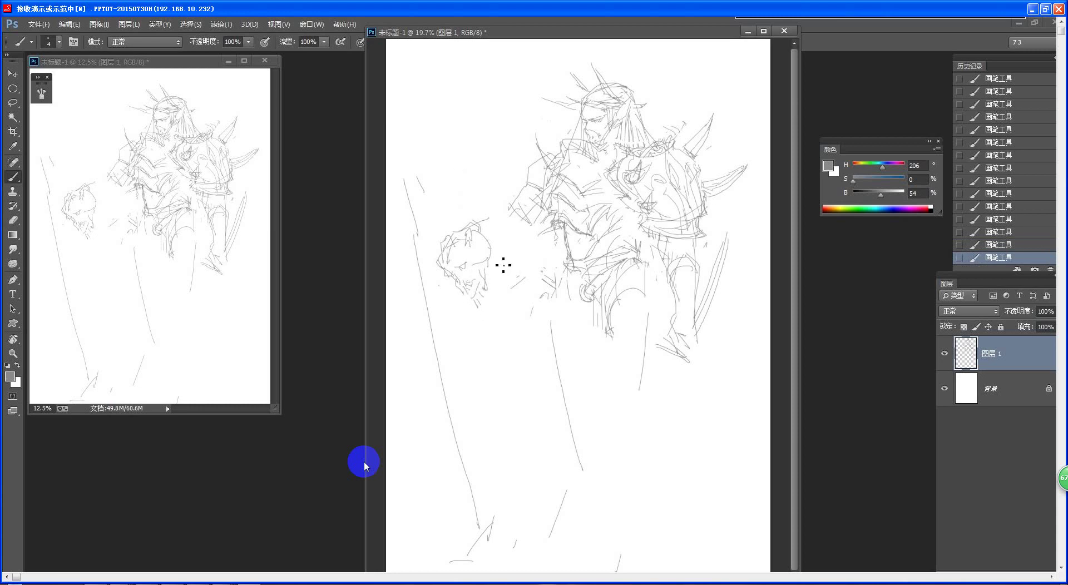
Sketch a rounded collar under the second figure's head and outline its shoulders, undoing the misplaced strokes.
mouse_move(485, 302)
left_mouse_down()
mouse_move(465, 330)
mouse_move(498, 325)
mouse_move(460, 320)
mouse_move(473, 337)
mouse_move(507, 312)
mouse_move(510, 328)
mouse_move(473, 342)
mouse_move(457, 323)
left_mouse_up()
key("ctrl+z")
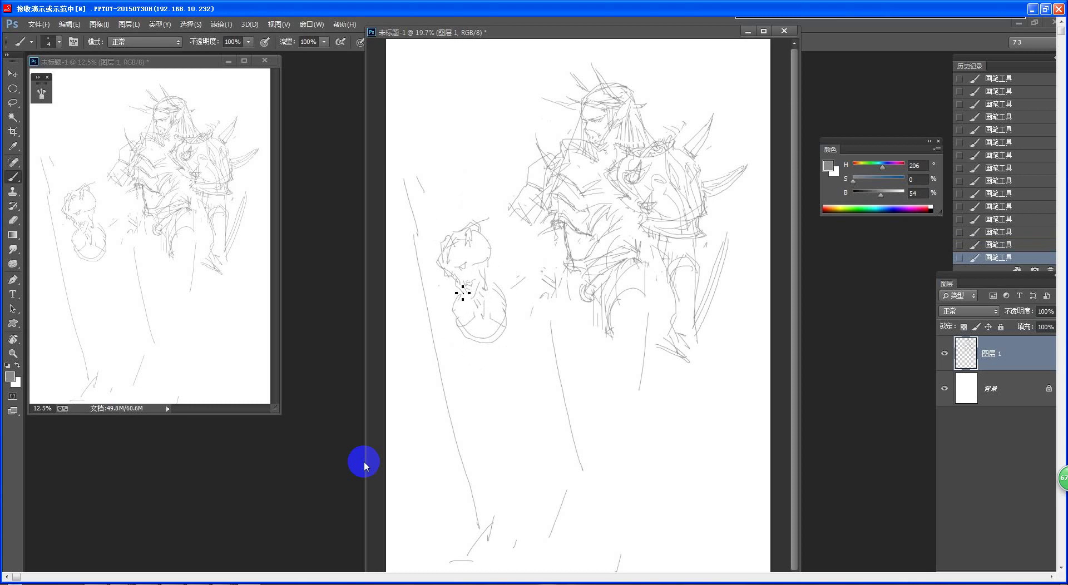
mouse_move(463, 293)
left_mouse_down()
mouse_move(453, 327)
mouse_move(450, 318)
mouse_move(447, 423)
left_mouse_up()
key("ctrl+alt+z")
key("ctrl+alt+z")
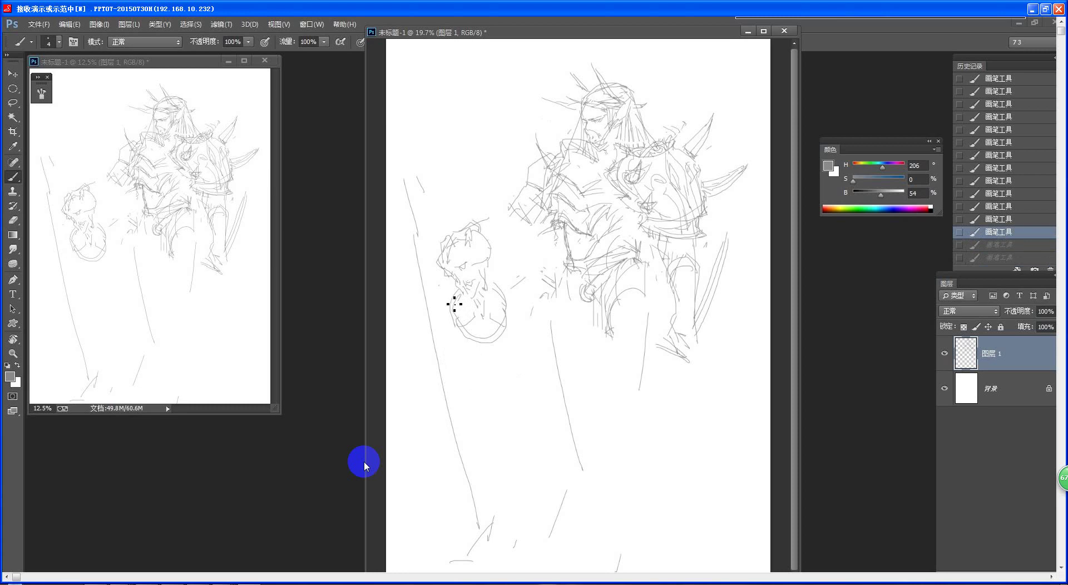
mouse_move(449, 302)
left_mouse_down()
mouse_move(423, 325)
mouse_move(434, 363)
left_mouse_up()
key("ctrl+alt+z")
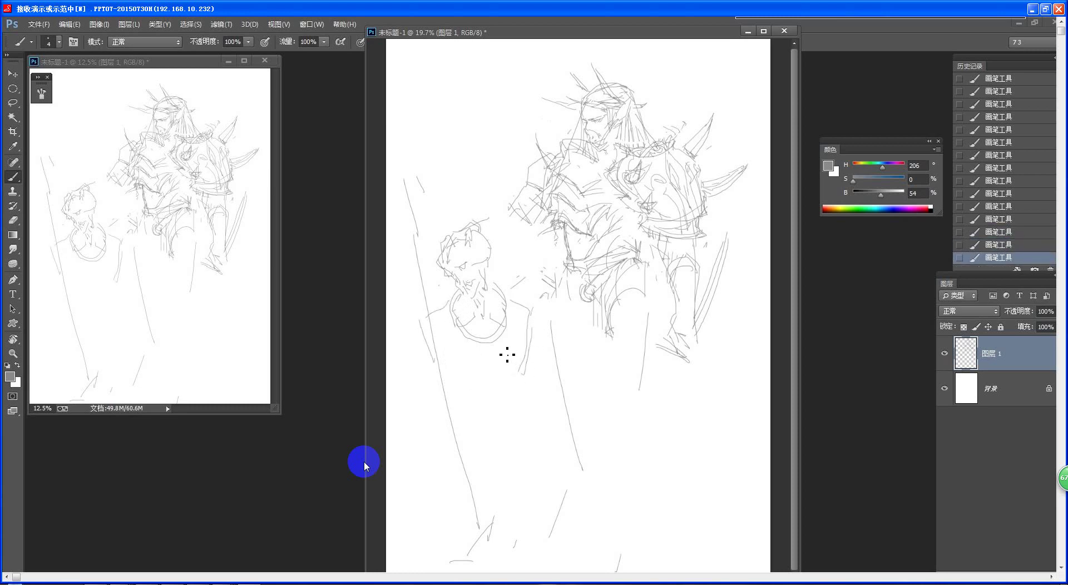
key("ctrl+alt+z")
key("ctrl+alt+z")
Redraw the second figure's shoulder edge and add layered curved drapery folds across its chest.
mouse_move(513, 302)
left_mouse_down()
mouse_move(545, 329)
mouse_move(525, 362)
left_mouse_up()
mouse_move(433, 359)
left_mouse_down()
mouse_move(448, 400)
mouse_move(506, 413)
left_mouse_up()
mouse_move(520, 365)
left_mouse_down()
mouse_move(498, 425)
mouse_move(453, 389)
mouse_move(476, 414)
left_mouse_up()
mouse_move(444, 377)
left_mouse_down()
mouse_move(475, 408)
mouse_move(513, 380)
left_mouse_up()
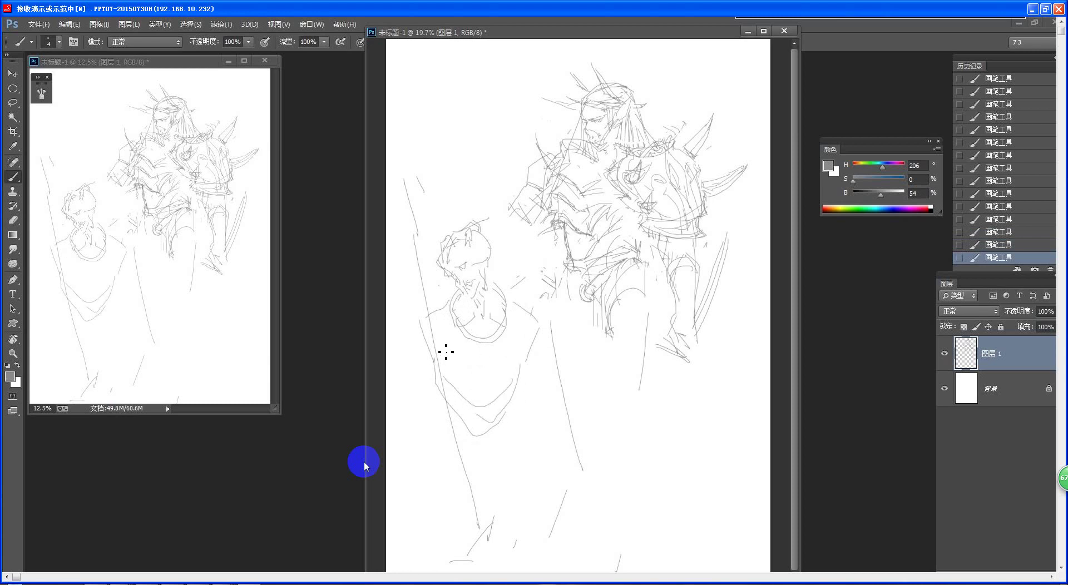
mouse_move(437, 347)
left_mouse_down()
mouse_move(492, 381)
mouse_move(519, 328)
left_mouse_up()
mouse_move(441, 317)
left_mouse_down()
mouse_move(486, 360)
mouse_move(506, 326)
left_mouse_up()
mouse_move(445, 364)
left_mouse_down()
mouse_move(470, 397)
mouse_move(512, 366)
mouse_move(523, 341)
left_mouse_up()
mouse_move(445, 392)
left_mouse_down()
mouse_move(467, 314)
mouse_move(440, 445)
left_mouse_up()
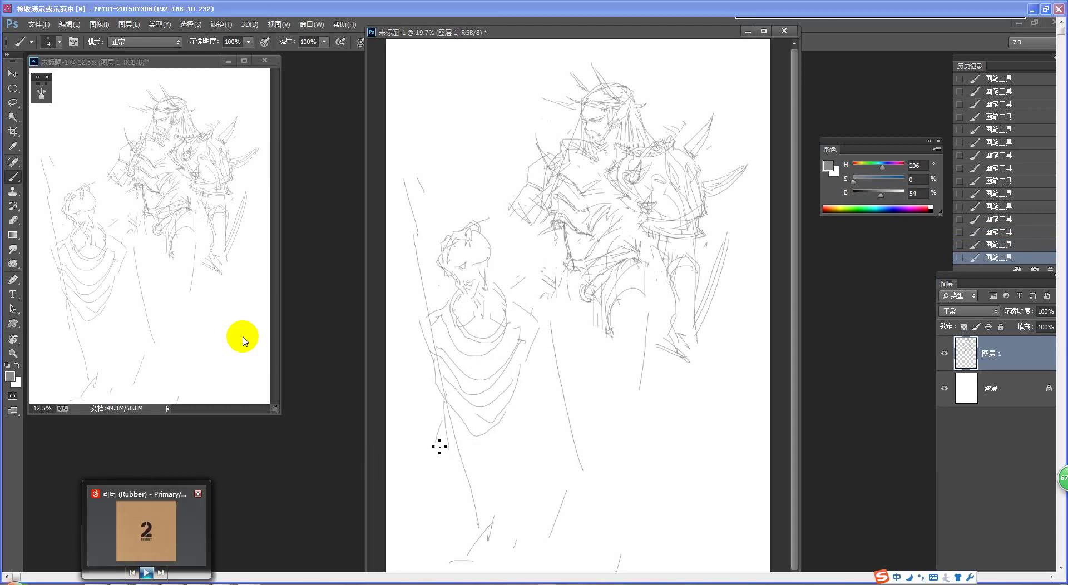
Undo the last stroke and outline the second figure's cloak with a jagged shoulder point and long hanging side edges.
key("ctrl+z")
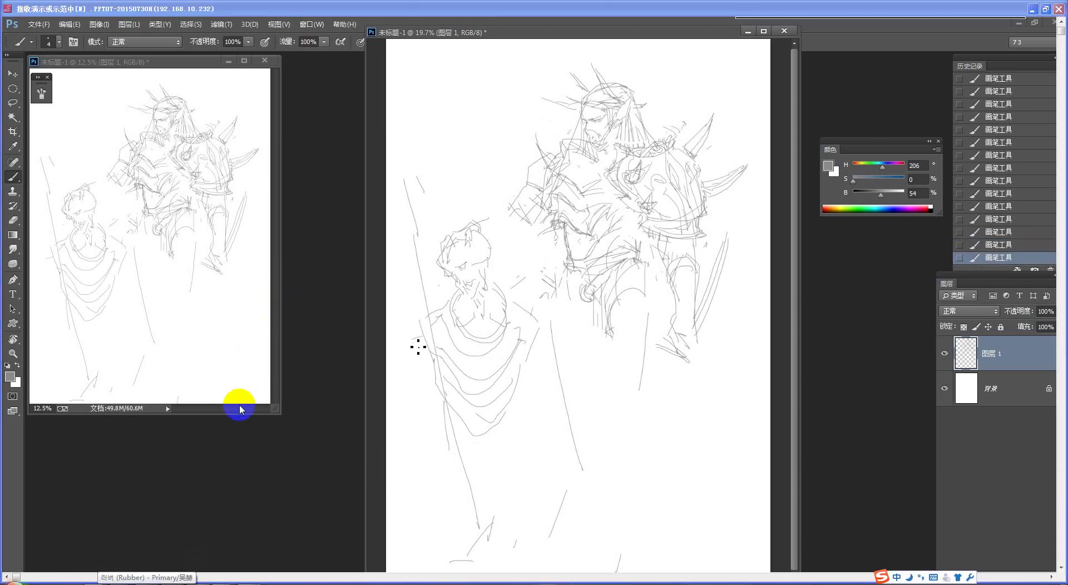
left_click_drag(419, 345, 412, 353)
mouse_move(399, 348)
left_mouse_down()
mouse_move(425, 368)
mouse_move(409, 349)
mouse_move(420, 351)
mouse_move(399, 358)
mouse_move(410, 375)
mouse_move(406, 501)
left_mouse_up()
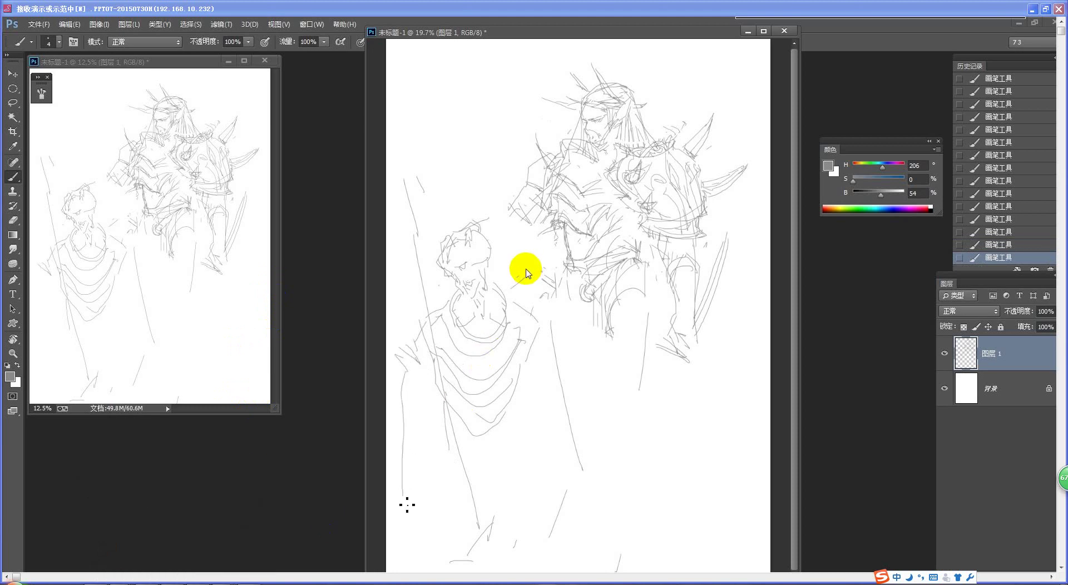
left_click_drag(539, 350, 537, 480)
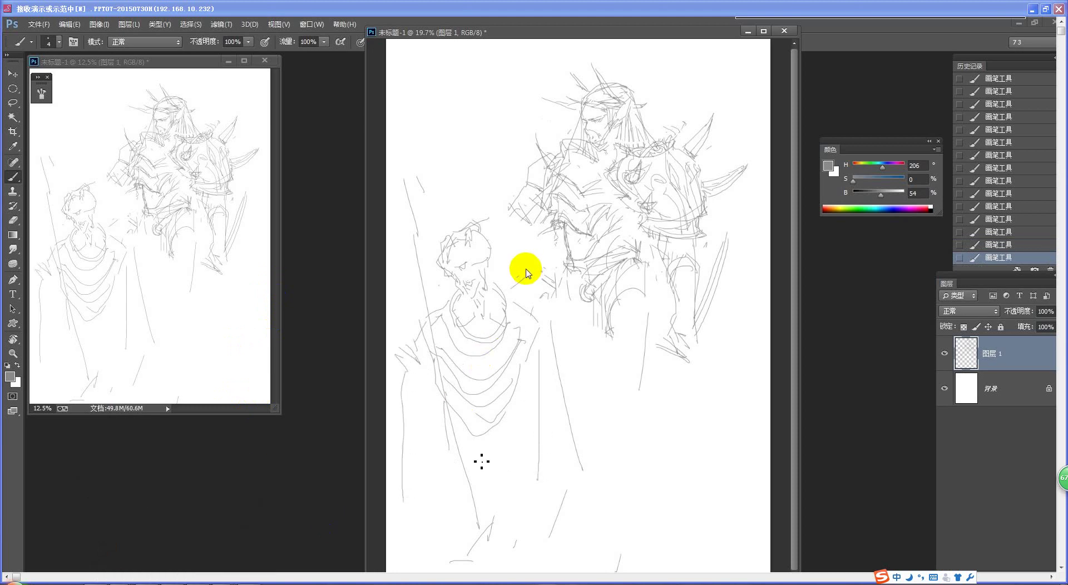
Sketch the second figure's two legs below the chest drapery, reaching down to the feet.
left_click_drag(435, 445, 450, 534)
mouse_move(434, 444)
left_mouse_down()
mouse_move(473, 447)
mouse_move(481, 489)
mouse_move(448, 486)
mouse_move(427, 458)
mouse_move(472, 543)
left_mouse_up()
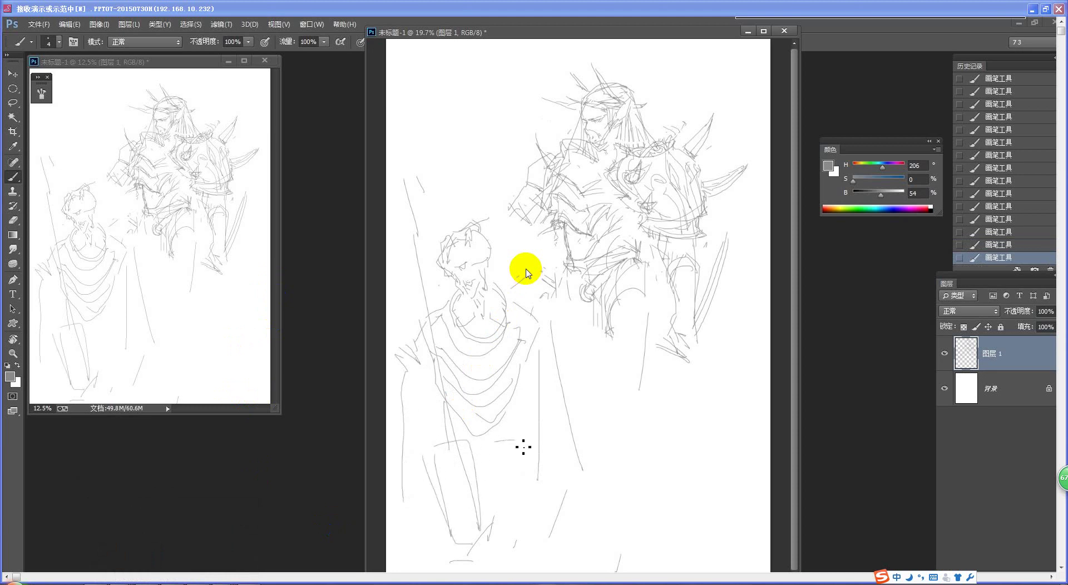
mouse_move(524, 446)
left_mouse_down()
mouse_move(515, 535)
mouse_move(487, 556)
mouse_move(508, 554)
left_mouse_up()
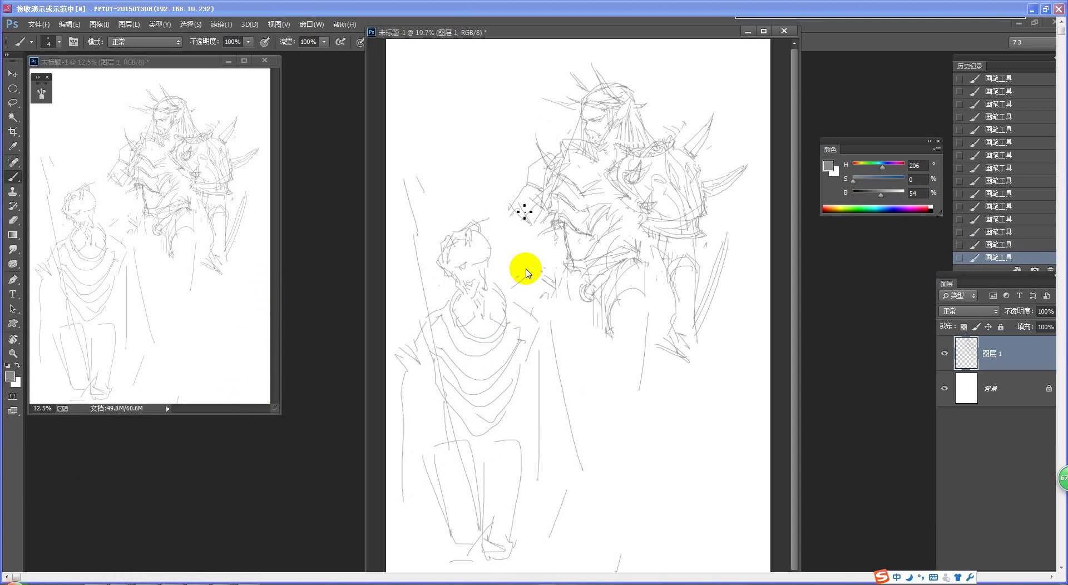
Draw the warrior's forearm reaching to the second figure's head and erase the stray lines on that head's outer side.
key("ctrl+z")
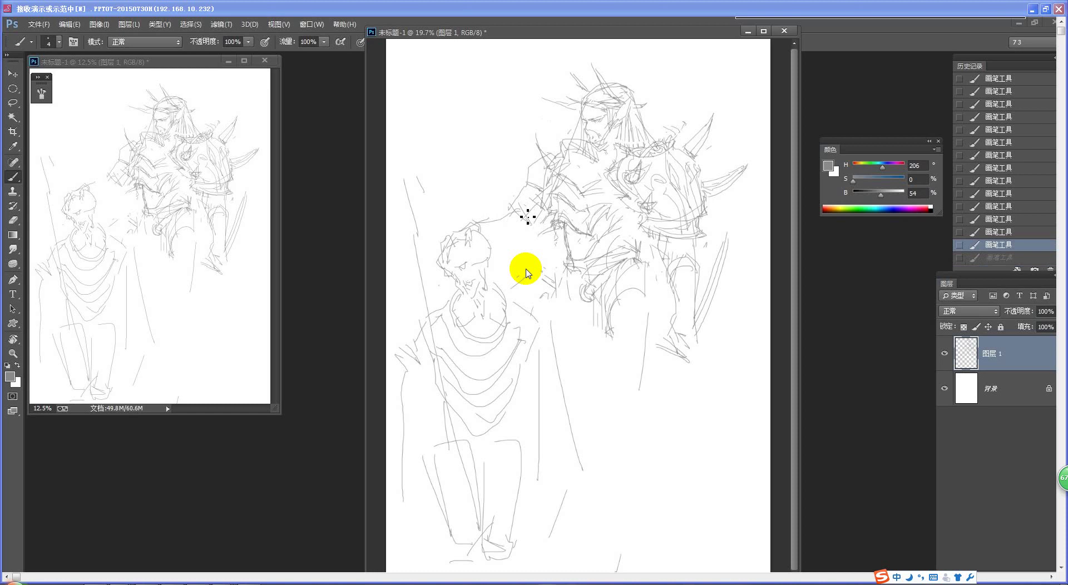
left_click_drag(488, 240, 547, 239)
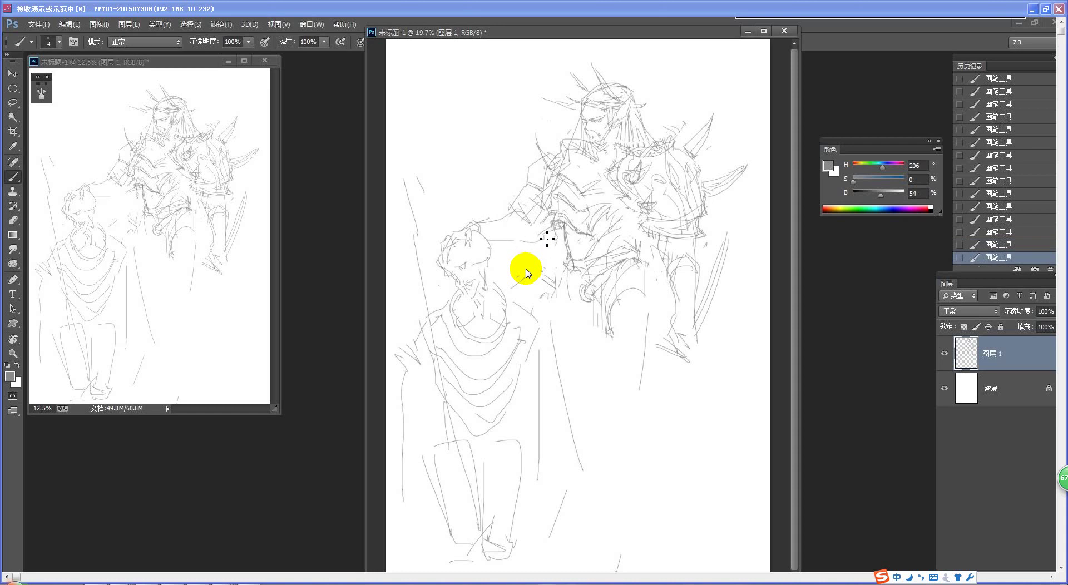
key("e")
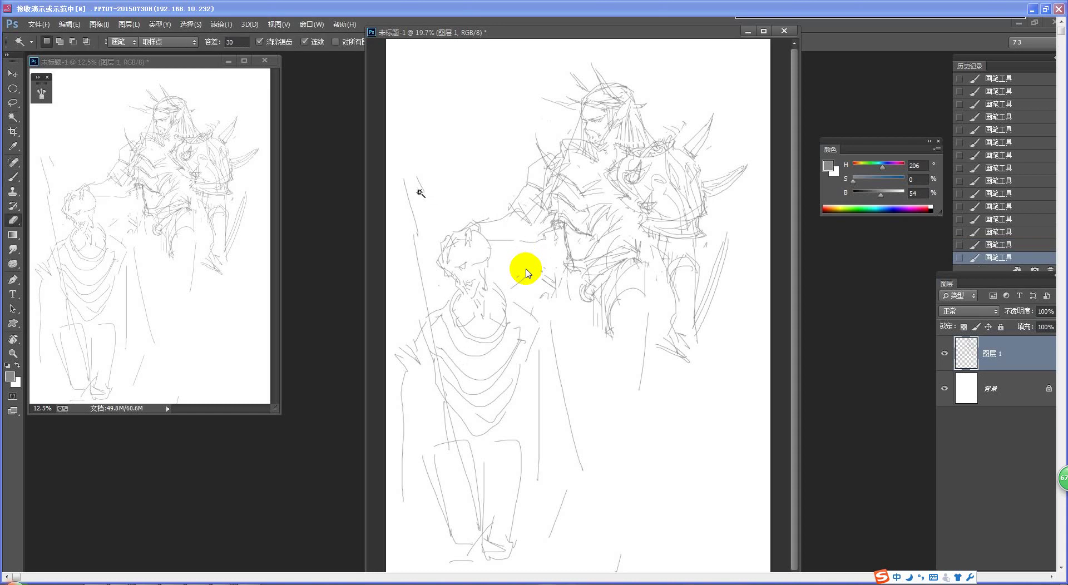
left_click_drag(405, 276, 417, 184)
key("b")
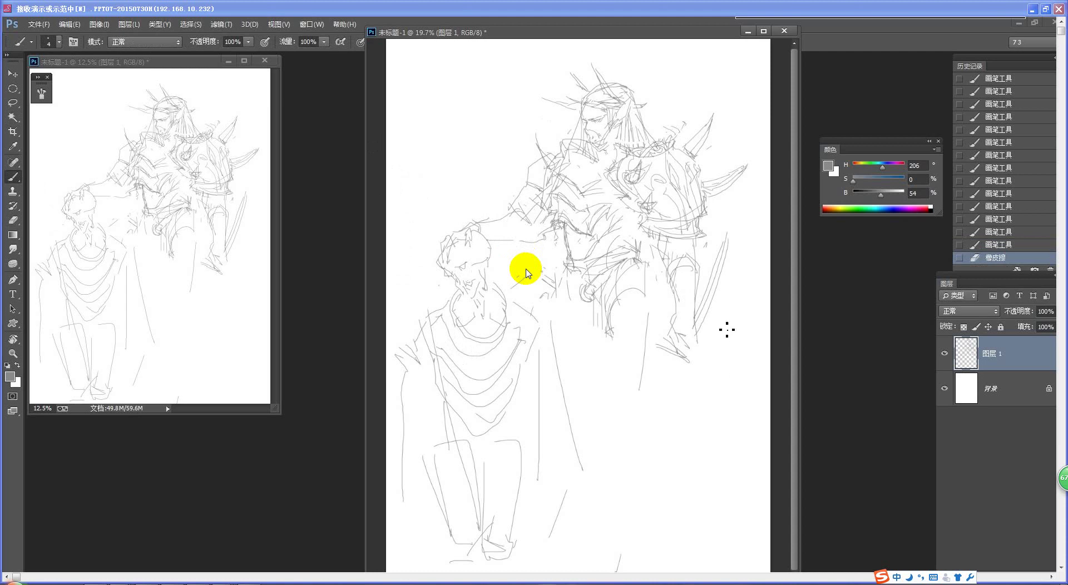
Add a hanging cloth strip at the warrior's waist and erase the stray strokes between the two figures.
left_click_drag(580, 310, 589, 346)
key("e")
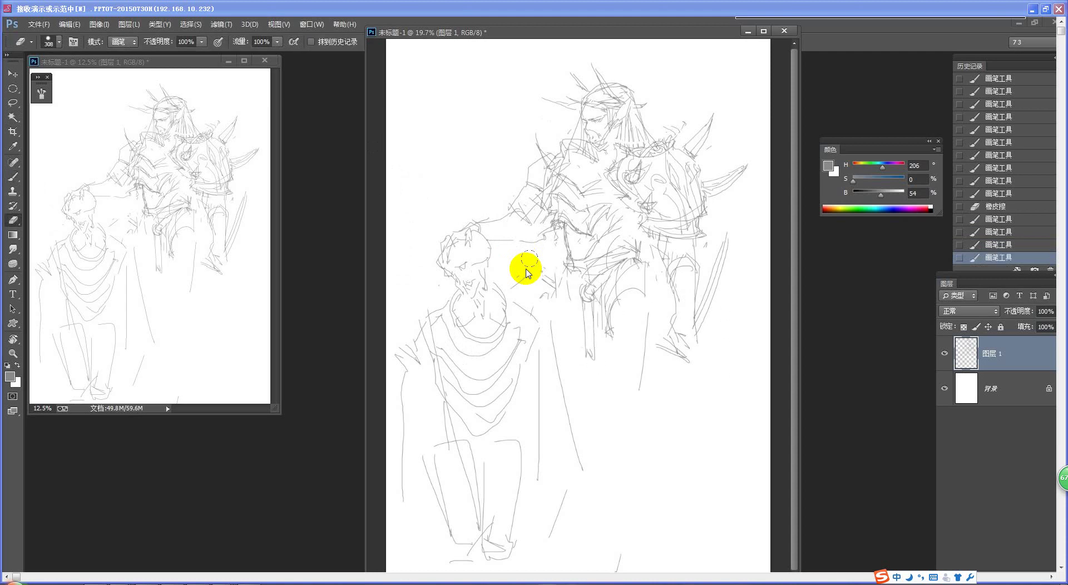
left_click_drag(557, 277, 539, 294)
key("b")
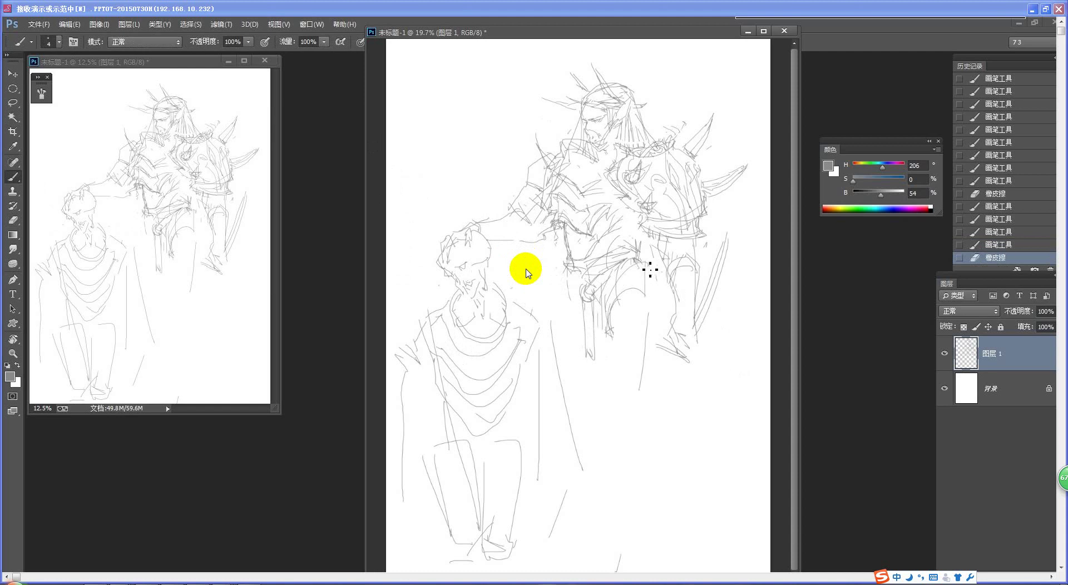
Draw curved outlines for the warrior's thigh armour and side hip plate, stepping back through the strokes and restoring them.
mouse_move(650, 270)
left_mouse_down()
mouse_move(645, 284)
mouse_move(670, 308)
left_mouse_up()
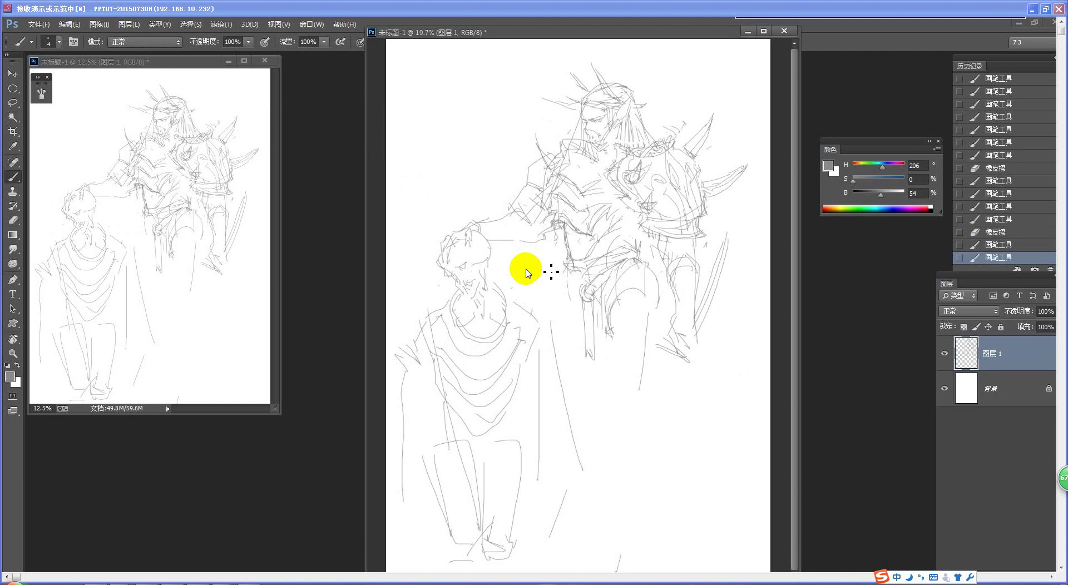
mouse_move(548, 269)
left_mouse_down()
mouse_move(567, 307)
mouse_move(566, 281)
mouse_move(559, 302)
left_mouse_up()
key("ctrl+alt+z")
key("ctrl+alt+z")
key("ctrl+alt+z")
key("ctrl+alt+z")
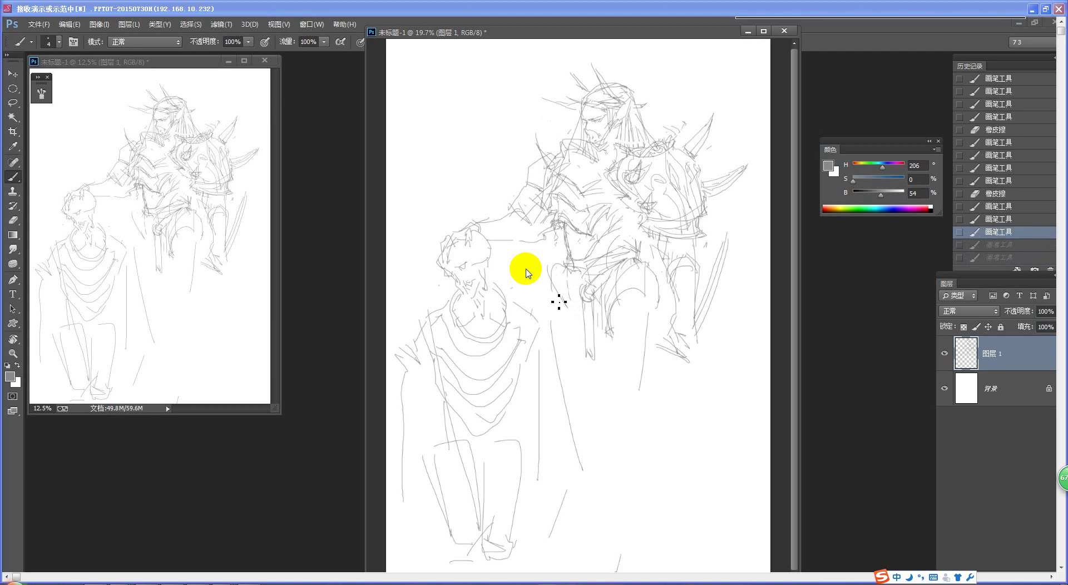
key("ctrl+shift+z")
key("ctrl+shift+z")
Add contour lines inside the warrior's front thigh armour and rough in the side plate's lower edge, undoing unwanted strokes.
mouse_move(624, 317)
left_mouse_down()
mouse_move(636, 283)
mouse_move(648, 298)
mouse_move(637, 359)
left_mouse_up()
left_click_drag(658, 312, 653, 327)
mouse_move(558, 296)
left_mouse_down()
mouse_move(573, 396)
mouse_move(573, 383)
left_mouse_up()
key("ctrl+z")
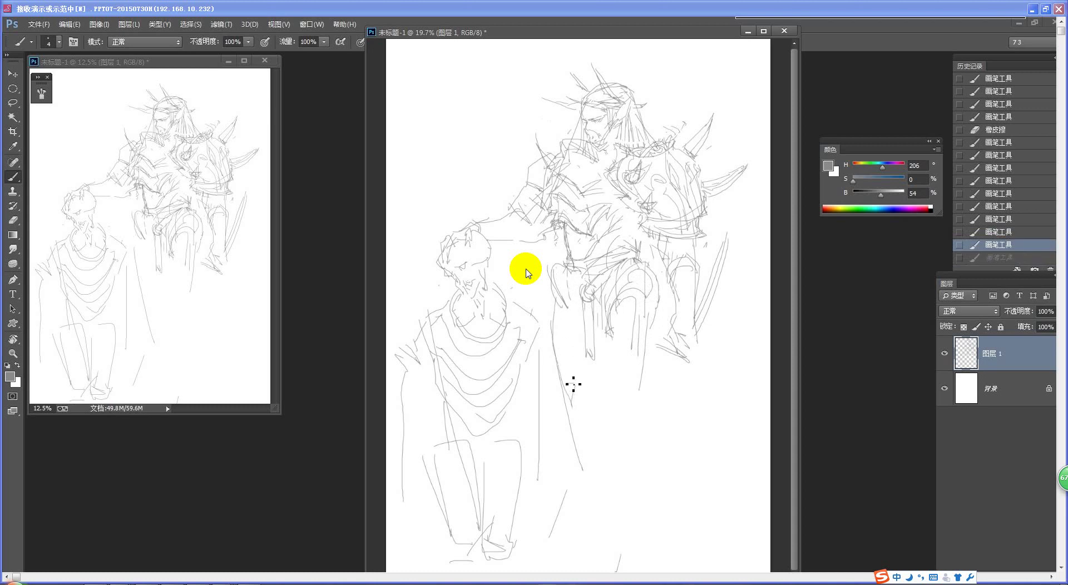
key("ctrl+z")
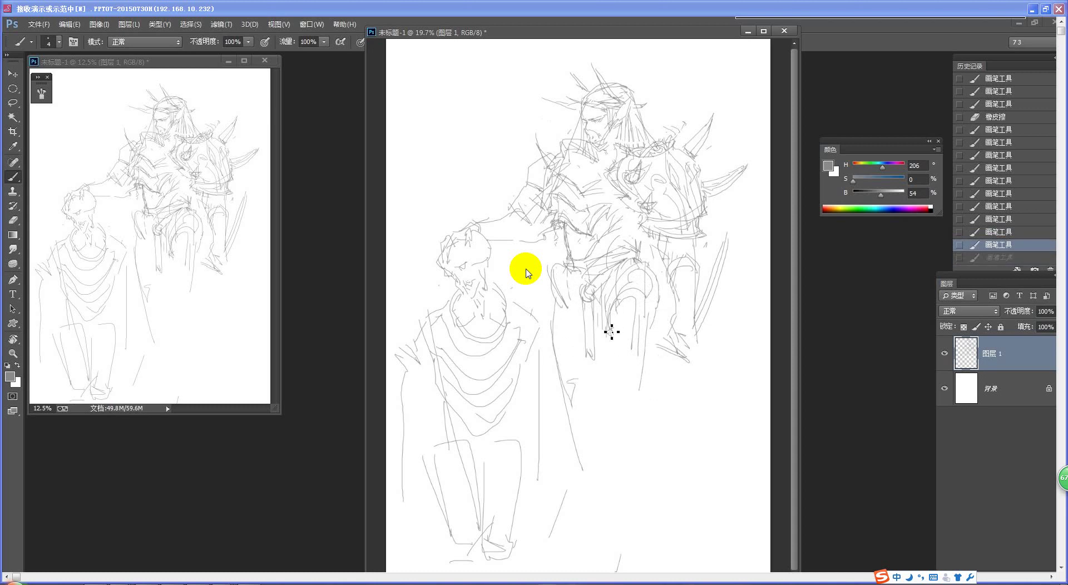
Extend the warrior's front thigh plate downward to a sharp point and reinforce both of its edges.
mouse_move(603, 322)
left_mouse_down()
mouse_move(629, 413)
mouse_move(649, 393)
mouse_move(643, 411)
left_mouse_up()
key("ctrl+z")
left_click_drag(654, 338, 638, 398)
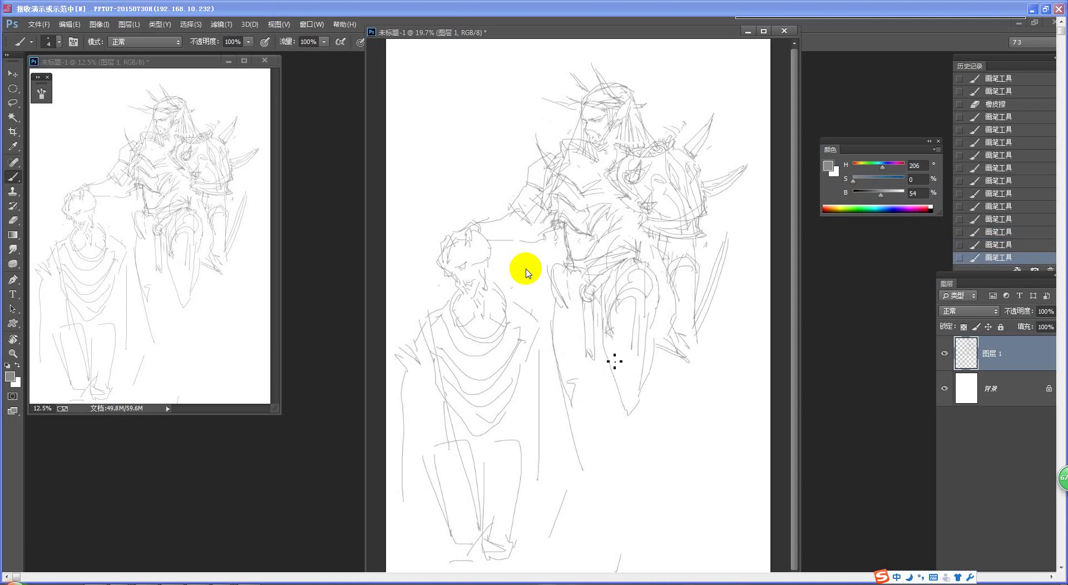
left_click_drag(614, 360, 621, 395)
mouse_move(658, 320)
left_mouse_down()
mouse_move(646, 395)
mouse_move(630, 419)
left_mouse_up()
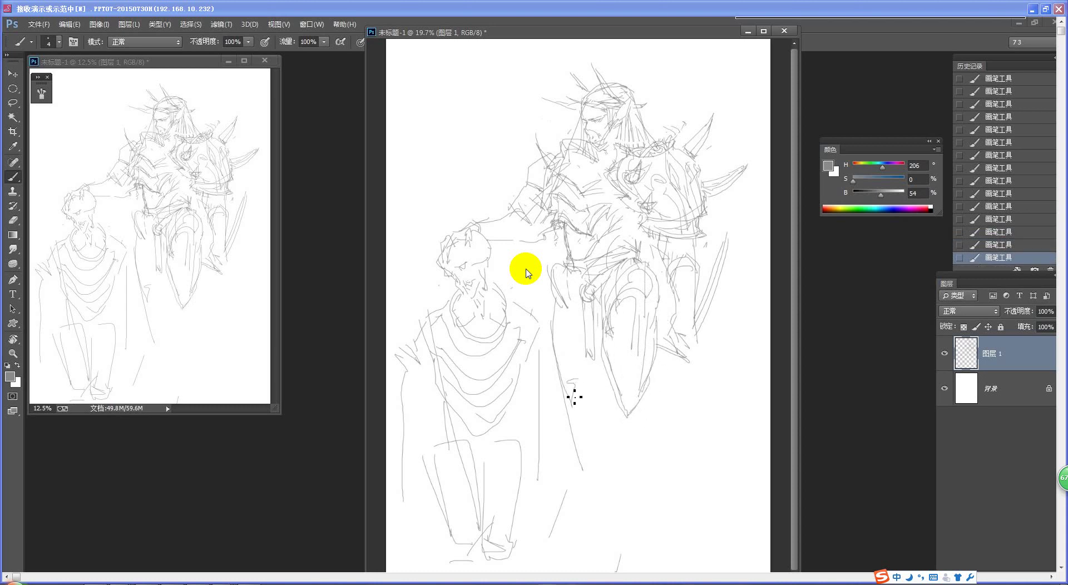
Draw the warrior's side hip plate as a long tapering shape ending in a point.
left_click_drag(575, 397, 578, 310)
left_click_drag(573, 315, 576, 412)
key("ctrl+z")
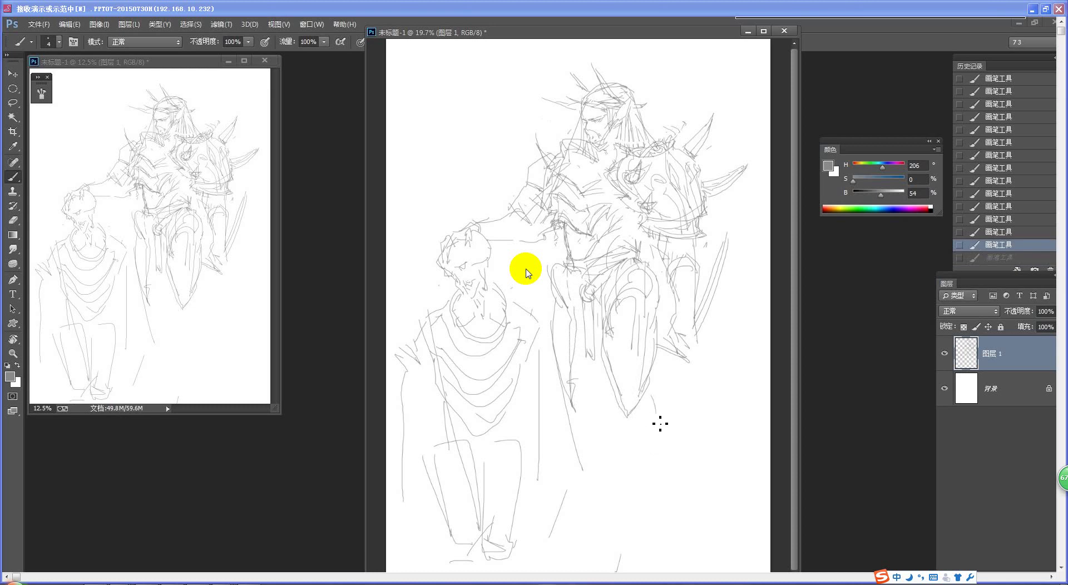
Sketch the long garment line descending below the warrior's pointed thigh plate, undoing misplaced attempts.
left_click_drag(660, 424, 652, 443)
key("ctrl+z")
left_click_drag(653, 393, 640, 509)
key("ctrl+z")
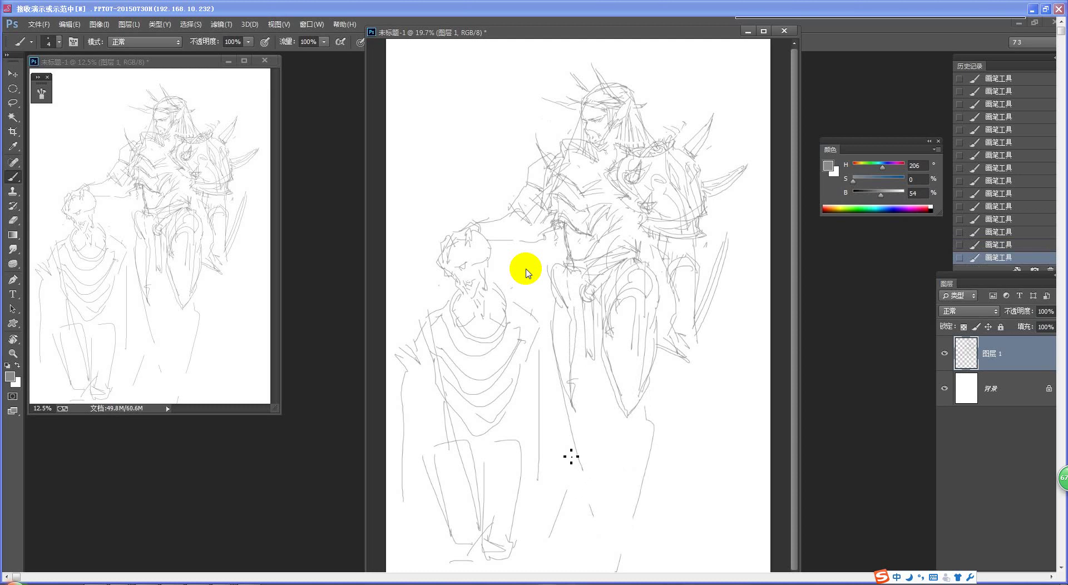
Add a diagonal line from the warrior's forearm toward the second figure's shoulder and strokes along that figure's cloak.
left_click_drag(530, 248, 495, 299)
key("ctrl+z")
key("ctrl+z")
left_click_drag(407, 322, 412, 336)
left_click_drag(419, 400, 438, 435)
Draw a long sword blade running diagonally down from the warrior's lowered hand and erase the lines overlapping it.
left_click_drag(680, 366, 581, 556)
left_click_drag(677, 360, 565, 565)
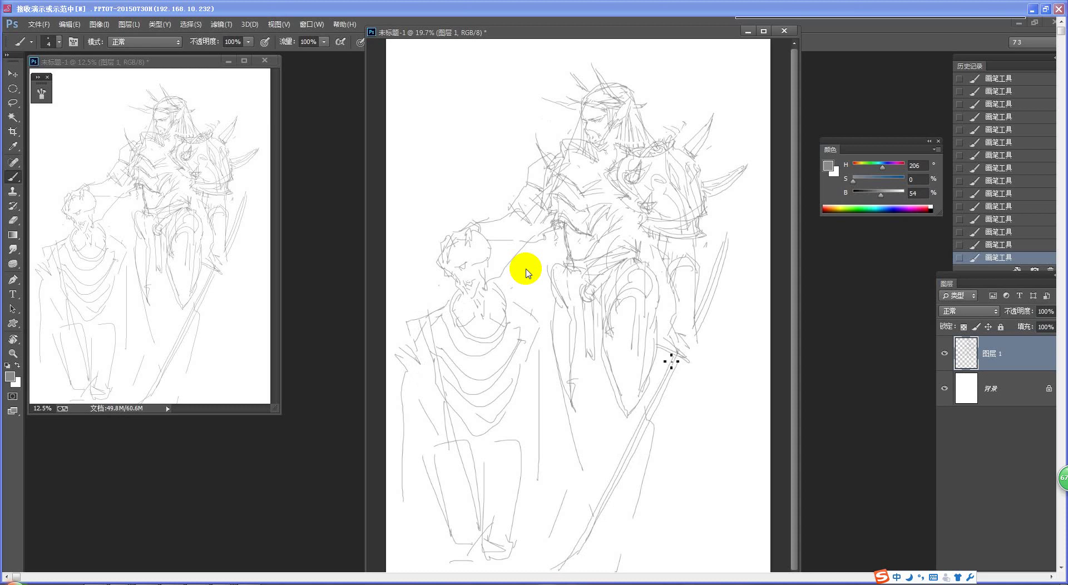
left_click_drag(674, 358, 579, 540)
key("e")
left_click_drag(675, 371, 573, 551)
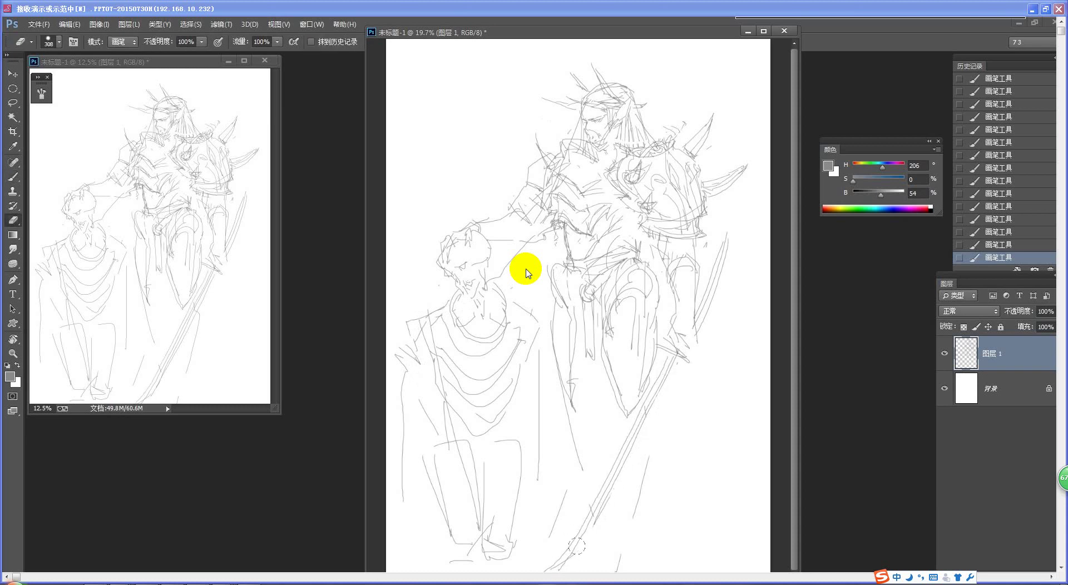
Refine the sword at the warrior's hand, extend its upper end past the forearm, and replace the old curved lines there.
key("b")
left_click_drag(677, 349, 695, 360)
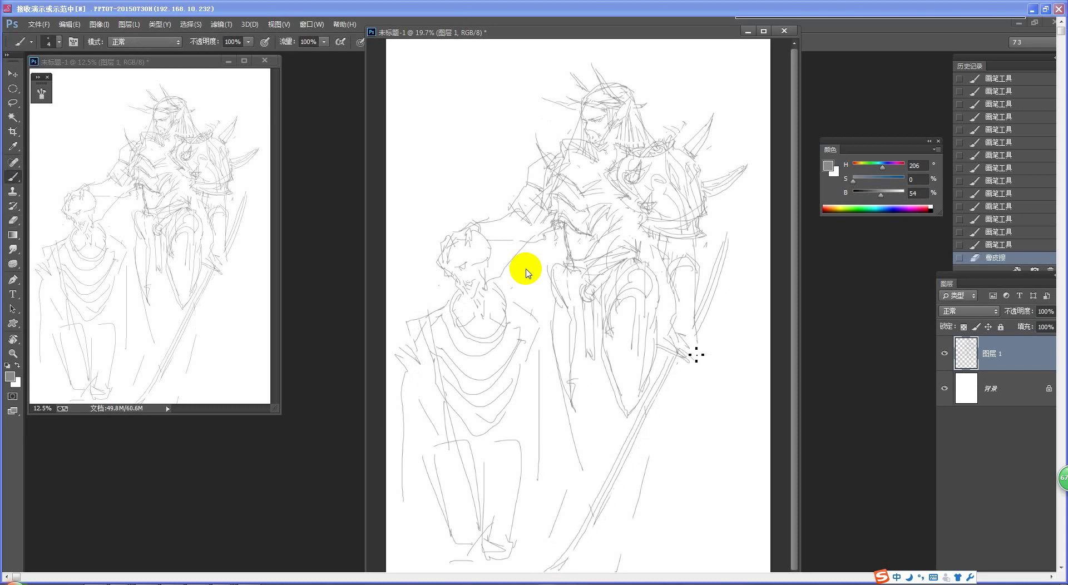
left_click_drag(726, 240, 741, 199)
left_click_drag(709, 275, 697, 301)
key("e")
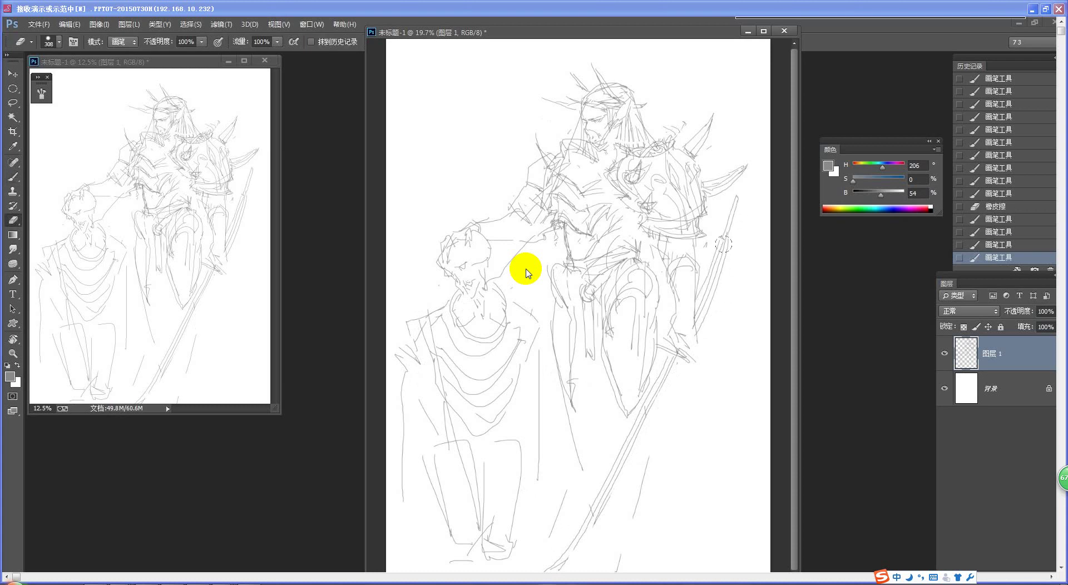
left_click_drag(726, 240, 702, 319)
key("b")
left_click_drag(722, 267, 696, 337)
Scale the whole sketch layer to 91.02% and reposition it higher on the canvas, leaving space below the figures.
left_click(667, 387, "alt")
left_click_drag(666, 387, 665, 350)
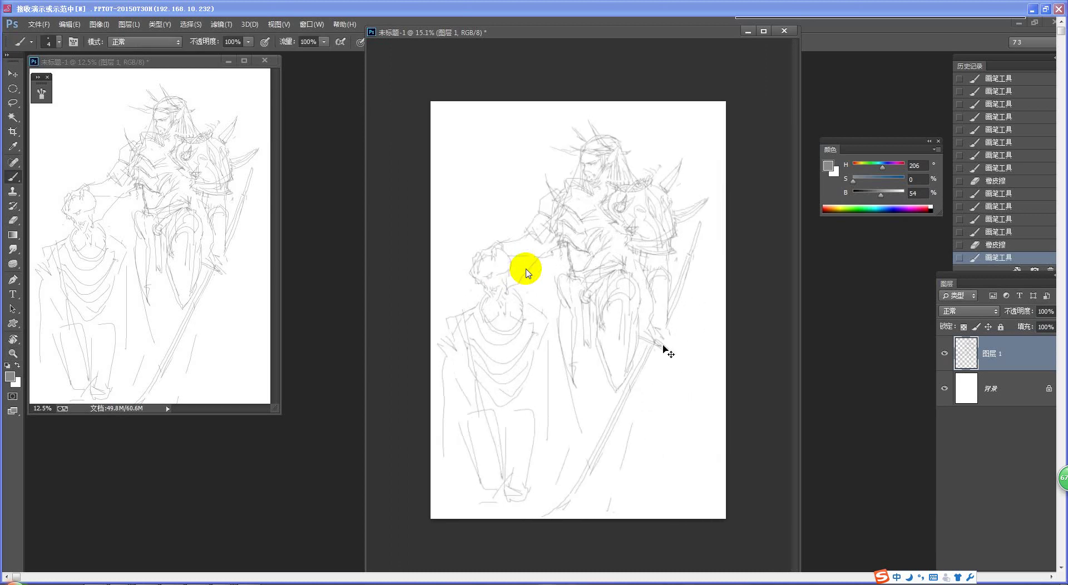
key("ctrl+t")
left_click_drag(707, 121, 684, 155)
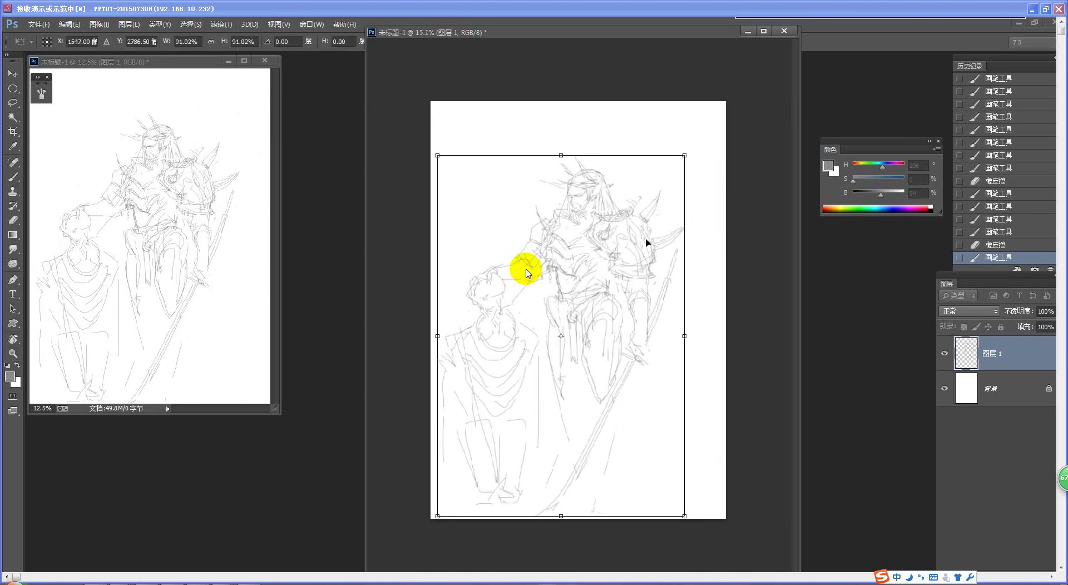
left_click_drag(644, 238, 663, 198)
key("Return")
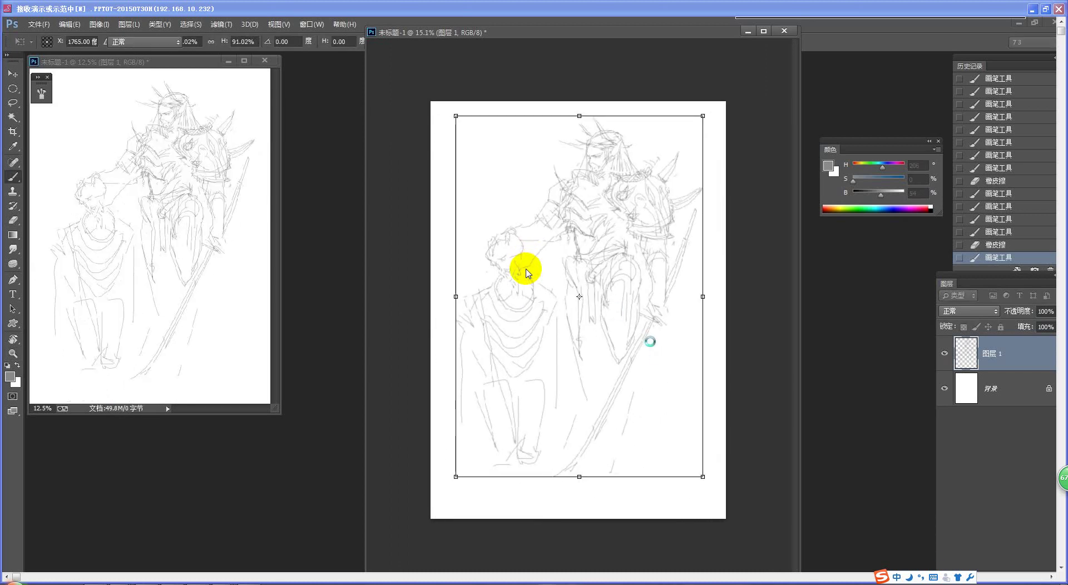
Add strokes below the warrior's side plate and sketch the second figure's lower legs tapering into the freed space.
mouse_move(576, 381)
left_mouse_down()
mouse_move(570, 372)
mouse_move(621, 379)
left_mouse_up()
left_click_drag(583, 342, 579, 350)
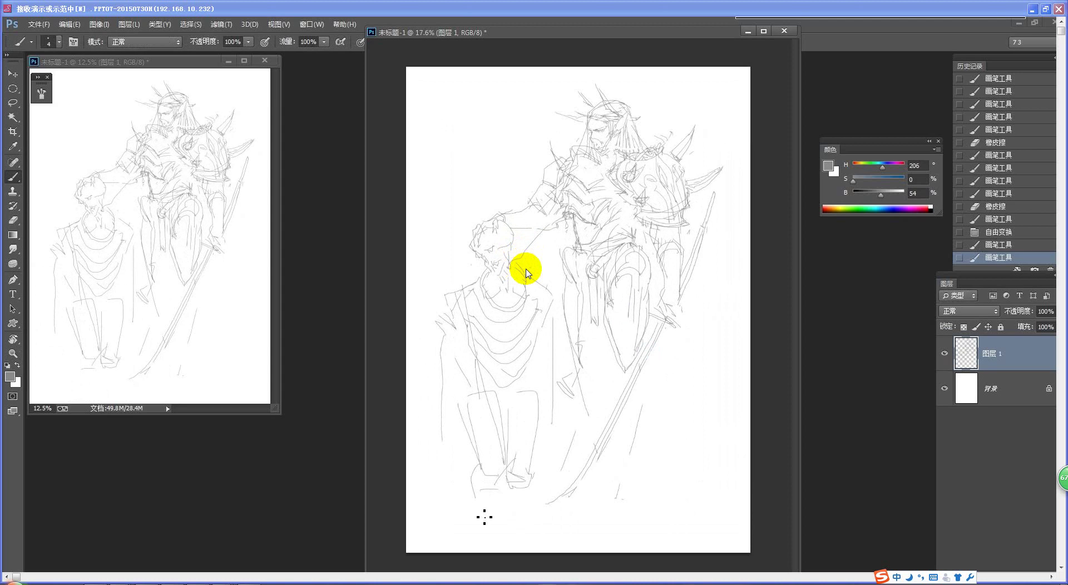
left_click_drag(485, 517, 488, 527)
left_click_drag(500, 477, 491, 522)
left_click_drag(525, 488, 512, 539)
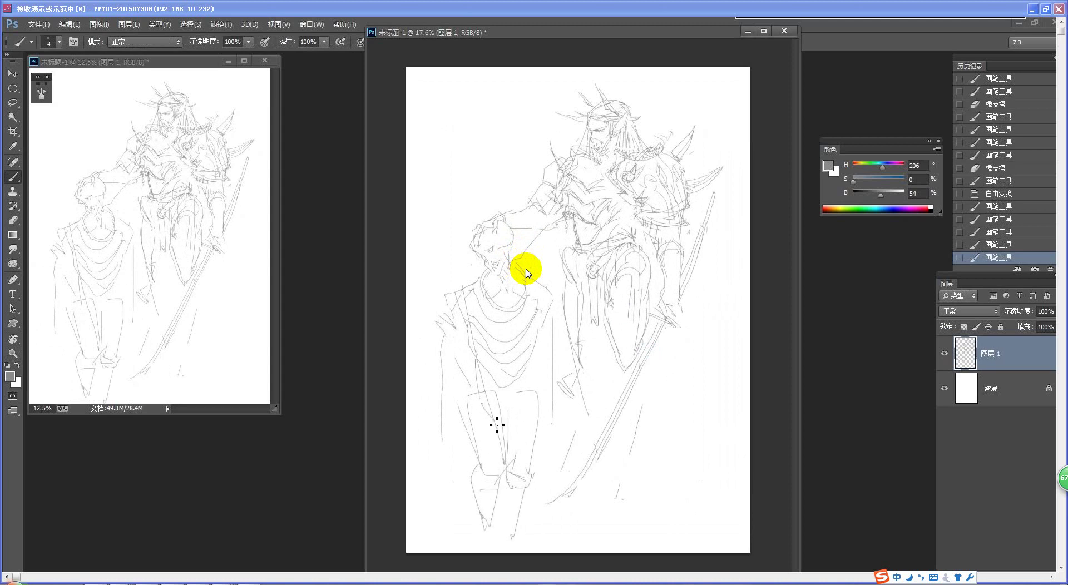
mouse_move(515, 414)
left_mouse_down()
mouse_move(475, 411)
mouse_move(480, 460)
mouse_move(542, 476)
left_mouse_up()
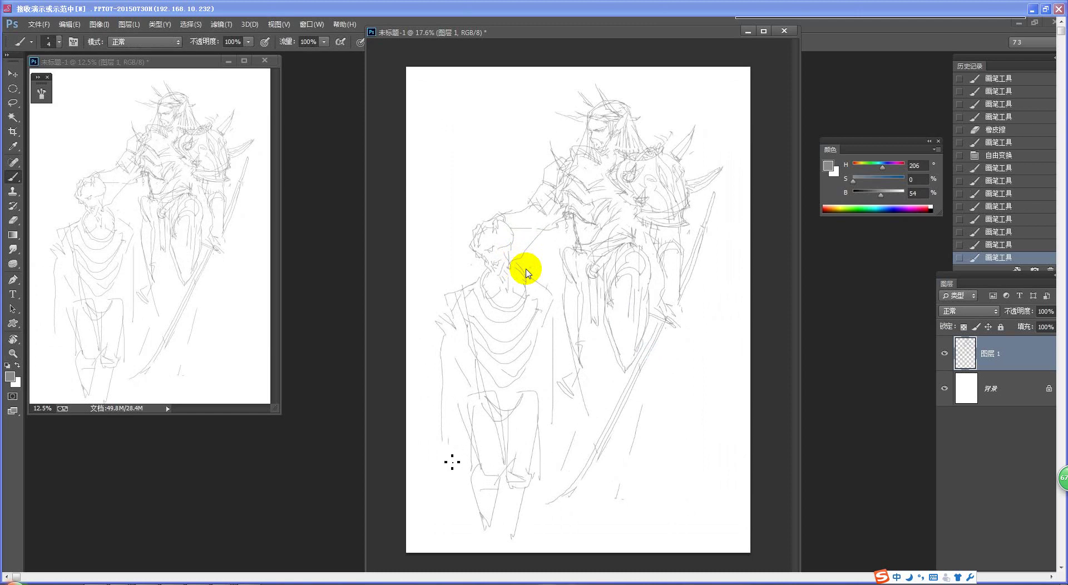
Draw the second figure's cloak edge sweeping down along the outer leg toward the foot.
left_click_drag(448, 450, 450, 476)
left_click_drag(430, 415, 448, 463)
left_click_drag(448, 464, 454, 475)
left_click_drag(481, 528, 485, 529)
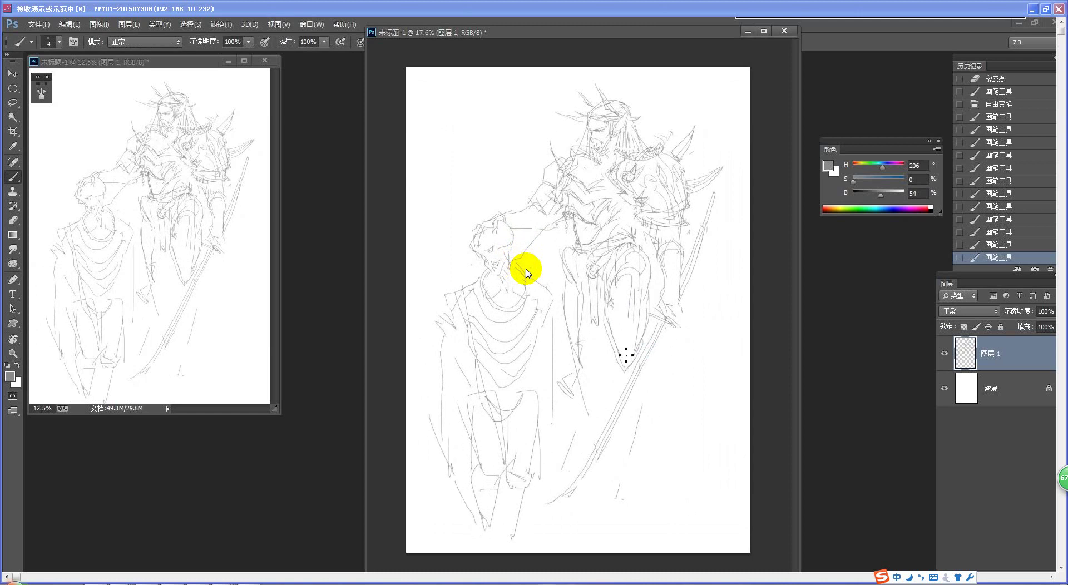
Erase the rough strokes around the warrior's eye and redraw the eye beneath the brow.
key("ctrl+space")
left_click_drag(605, 142, 653, 238)
scroll(526, 272, "up", 5)
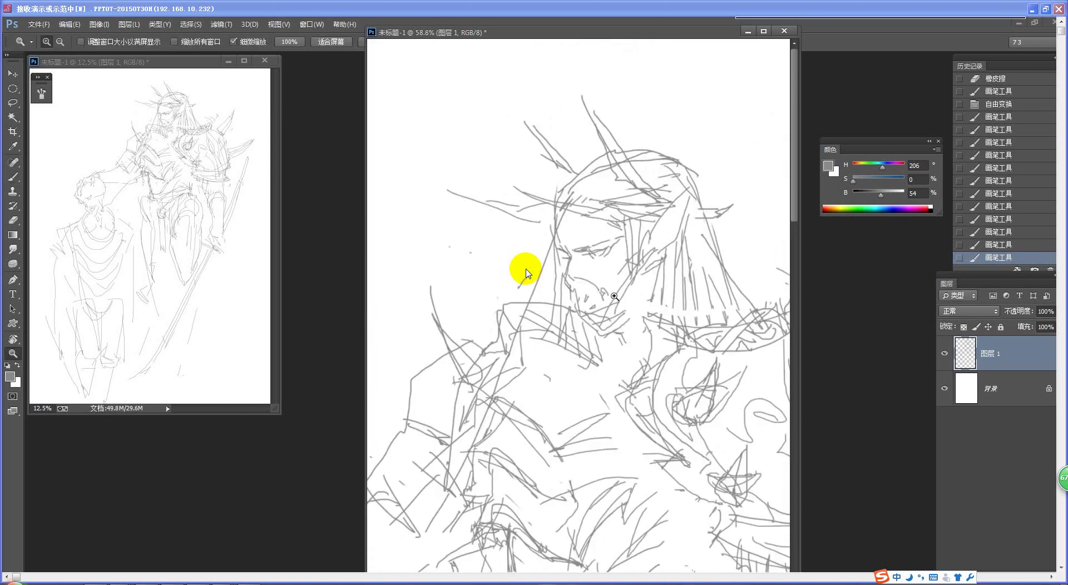
key("e")
left_click_drag(510, 261, 479, 266)
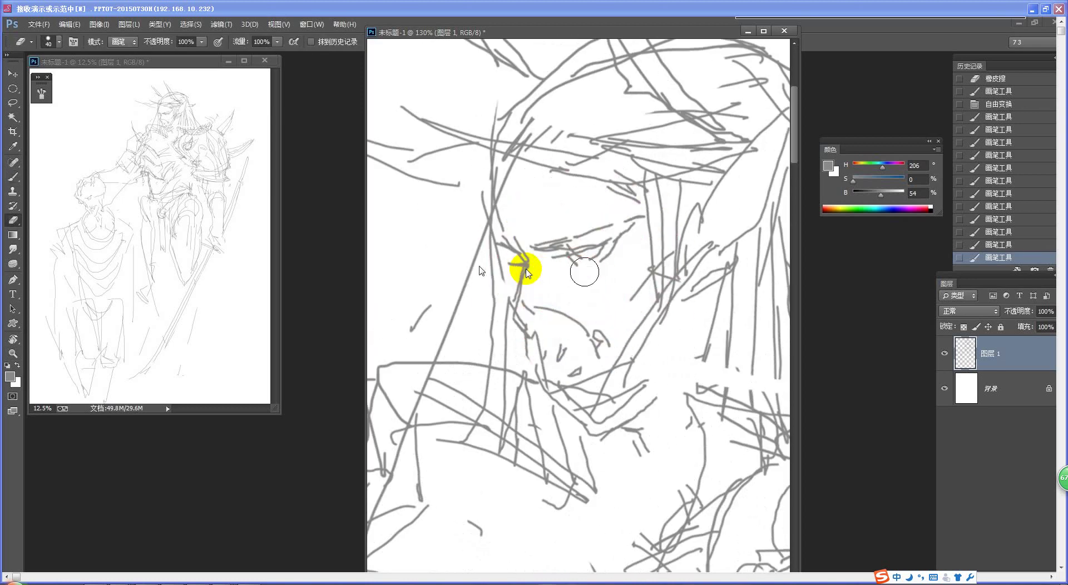
mouse_move(583, 262)
left_mouse_down()
mouse_move(580, 250)
mouse_move(601, 255)
left_mouse_up()
key("b")
key("ctrl+z")
key("z")
left_click_drag(616, 448, 550, 448)
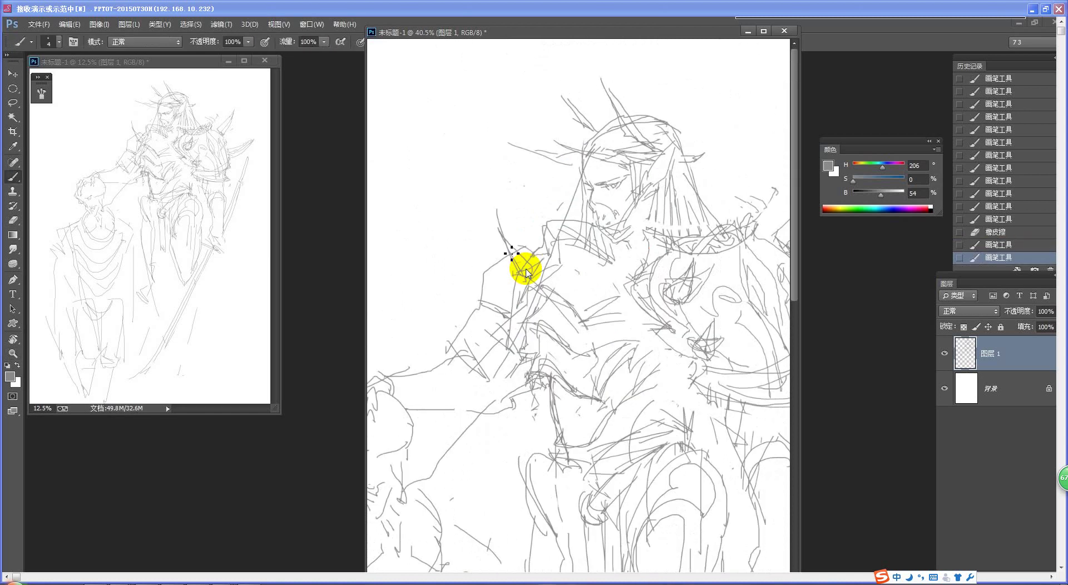
Add a short stroke beneath the warrior's eye to define the lower eyelid.
key("z")
left_click_drag(628, 371, 578, 371)
key("z")
left_click_drag(619, 229, 670, 276)
key("b")
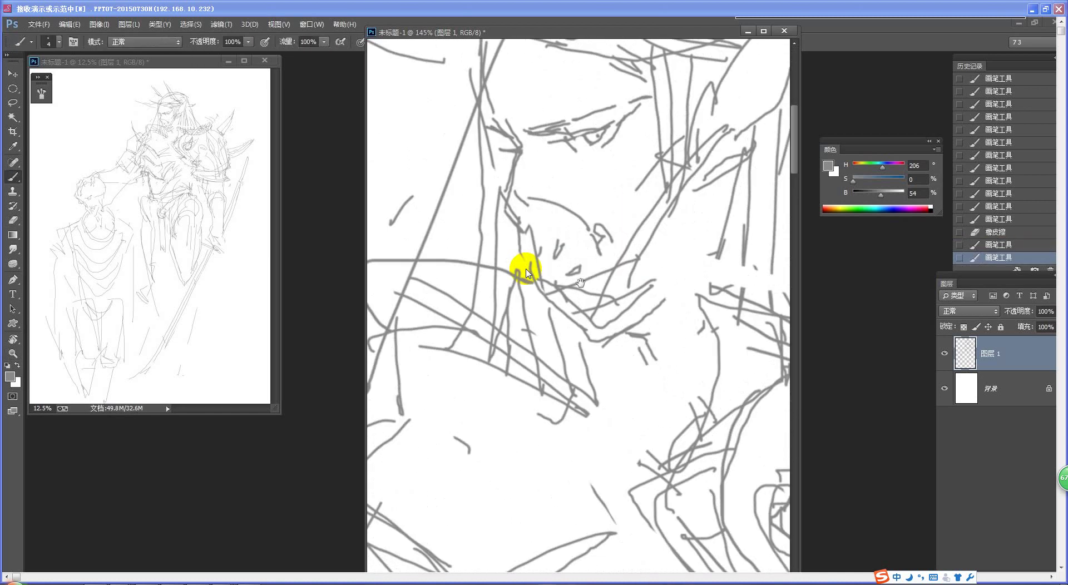
left_click_drag(592, 213, 572, 334)
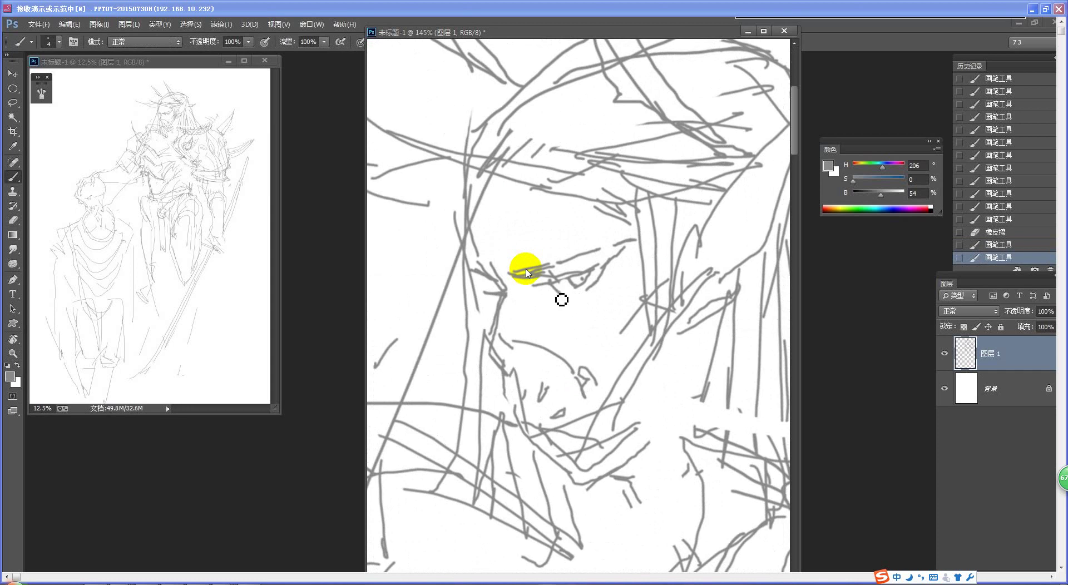
left_click_drag(549, 292, 570, 290)
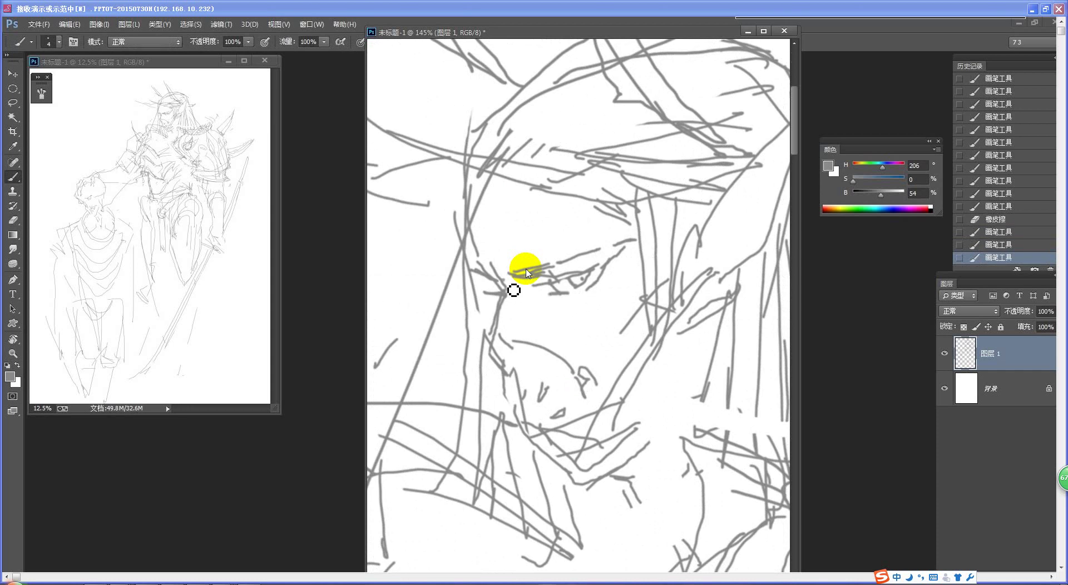
left_click_drag(504, 281, 516, 342)
key("ctrl+z")
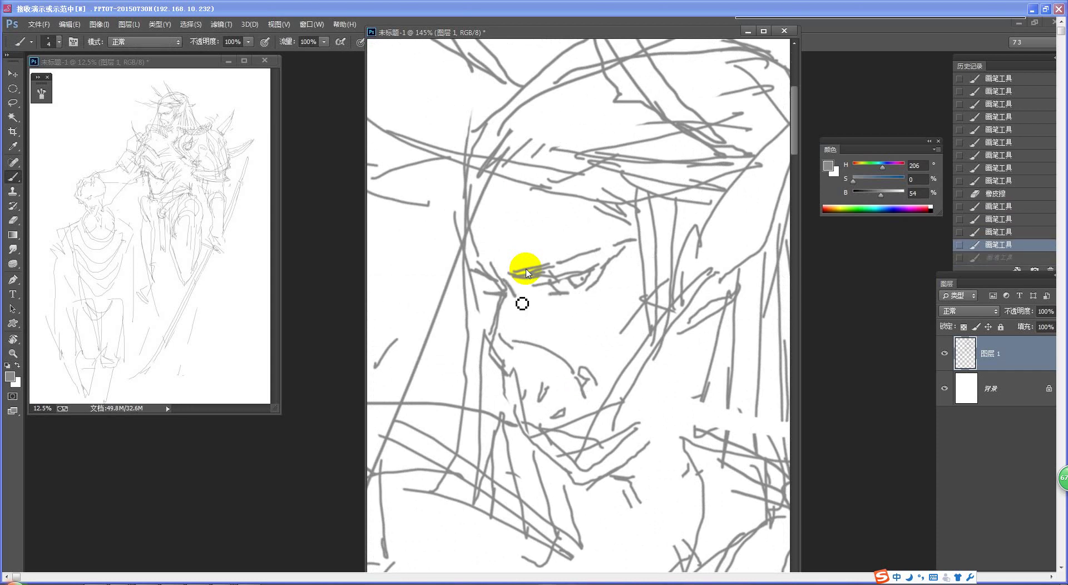
mouse_move(516, 298)
left_mouse_down()
mouse_move(517, 344)
mouse_move(487, 304)
mouse_move(486, 318)
mouse_move(508, 303)
left_mouse_up()
key("e")
key("b")
key("ctrl+z")
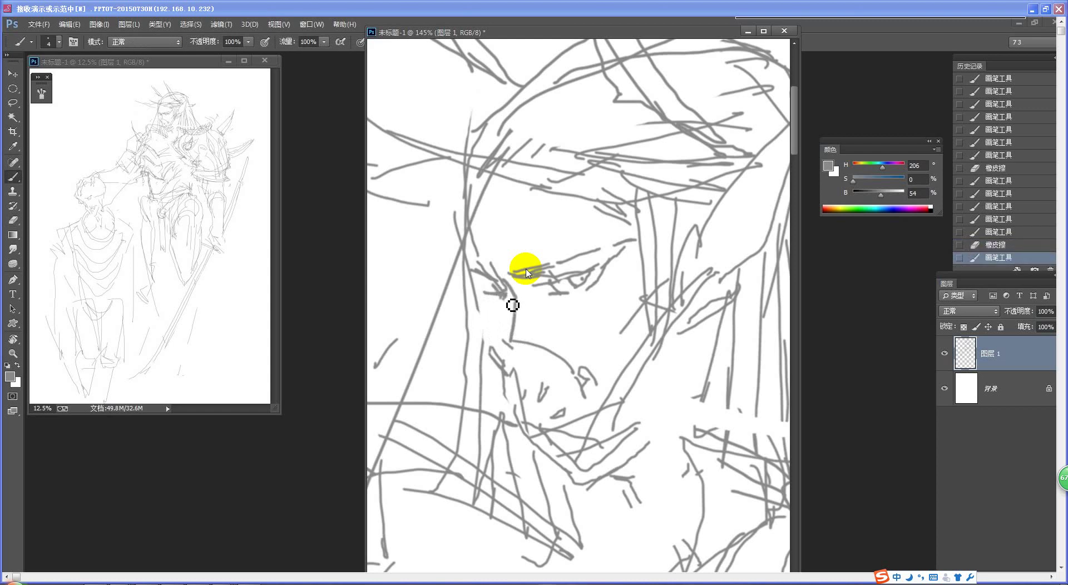
key("z")
left_click_drag(518, 353, 477, 431)
key("ctrl+alt+z")
key("ctrl+alt+z")
key("z")
left_click_drag(549, 194, 579, 195)
left_click_drag(511, 234, 525, 276)
key("ctrl+alt+z")
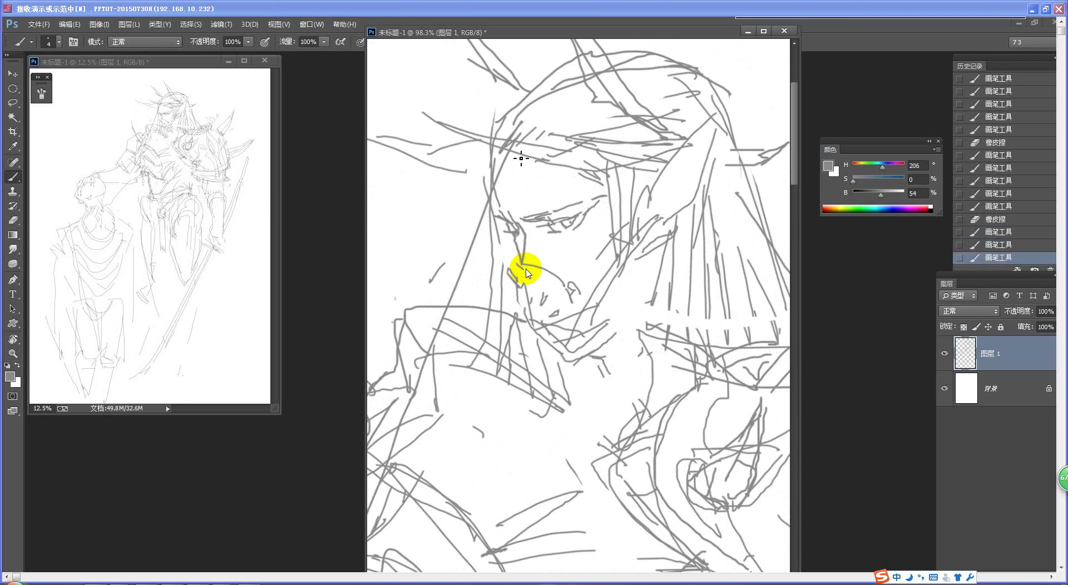
key("ctrl+z")
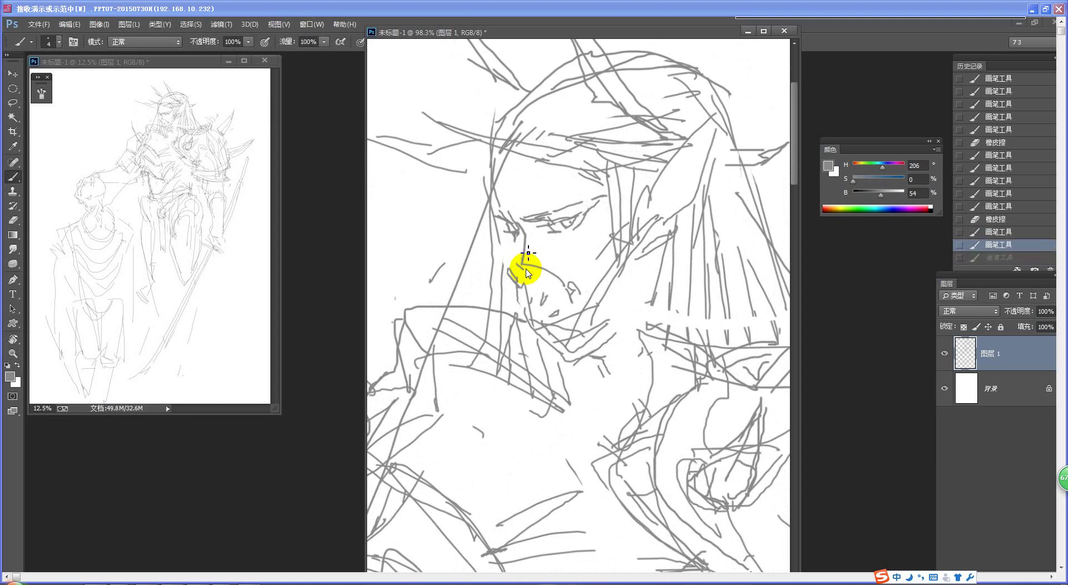
scroll(526, 271, "down", 3)
key("z")
left_click_drag(560, 158, 651, 241)
key("ctrl+alt+z")
key("ctrl+alt+z")
key("ctrl+alt+z")
key("ctrl+alt+z")
key("ctrl+alt+z")
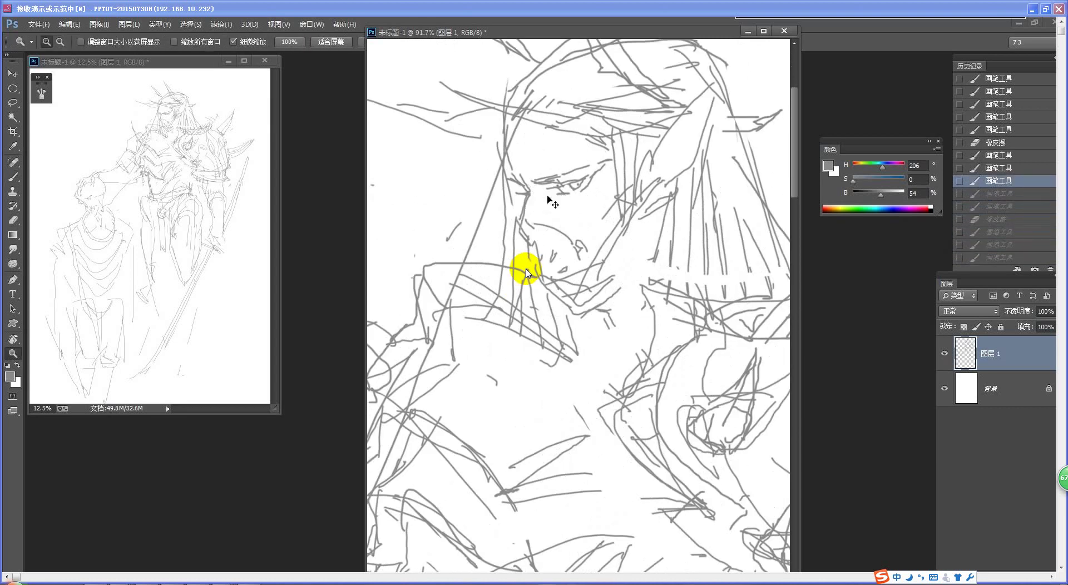
Erase the rough line along the warrior's nose, redraw the nose bridge, and reinforce the stroke under his eye.
key("e")
key("b")
mouse_move(530, 201)
left_mouse_down()
mouse_move(521, 216)
mouse_move(532, 230)
left_mouse_up()
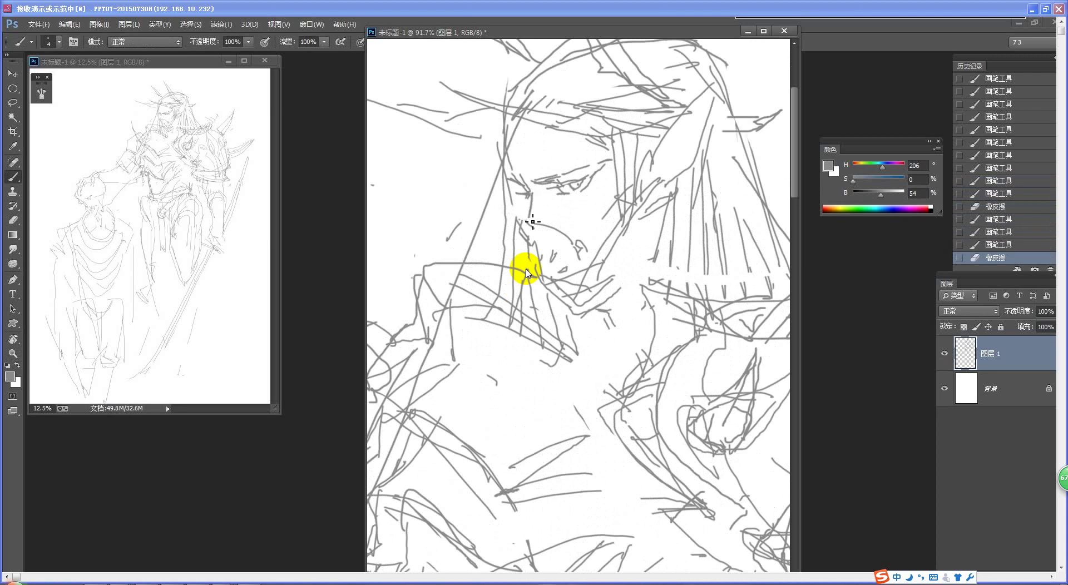
left_click_drag(579, 189, 560, 189)
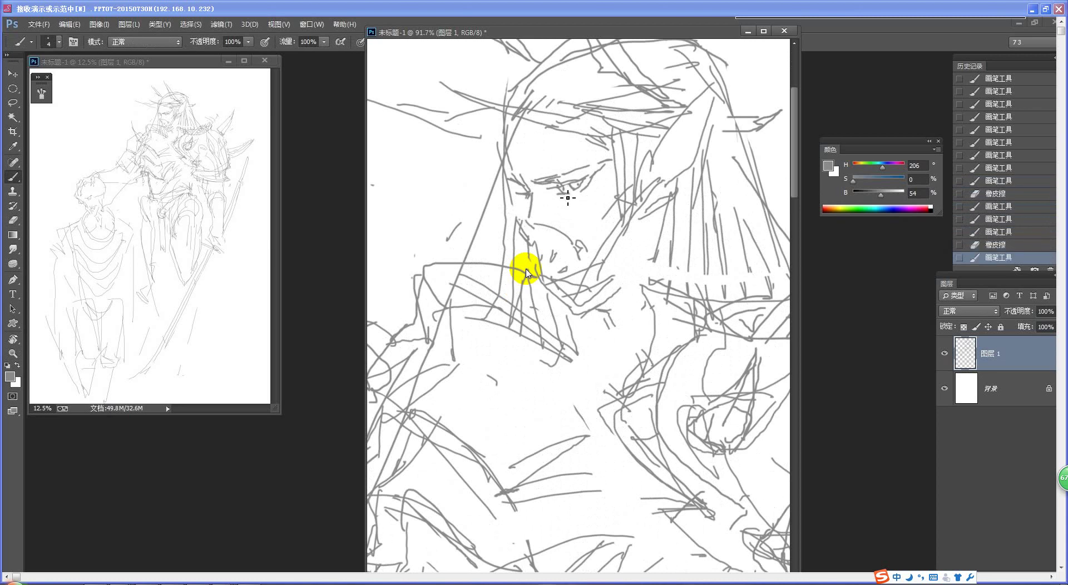
Save the drawing to the desktop as 死骑 in Photoshop PSD format with maximum compatibility kept on.
key("ctrl+s")
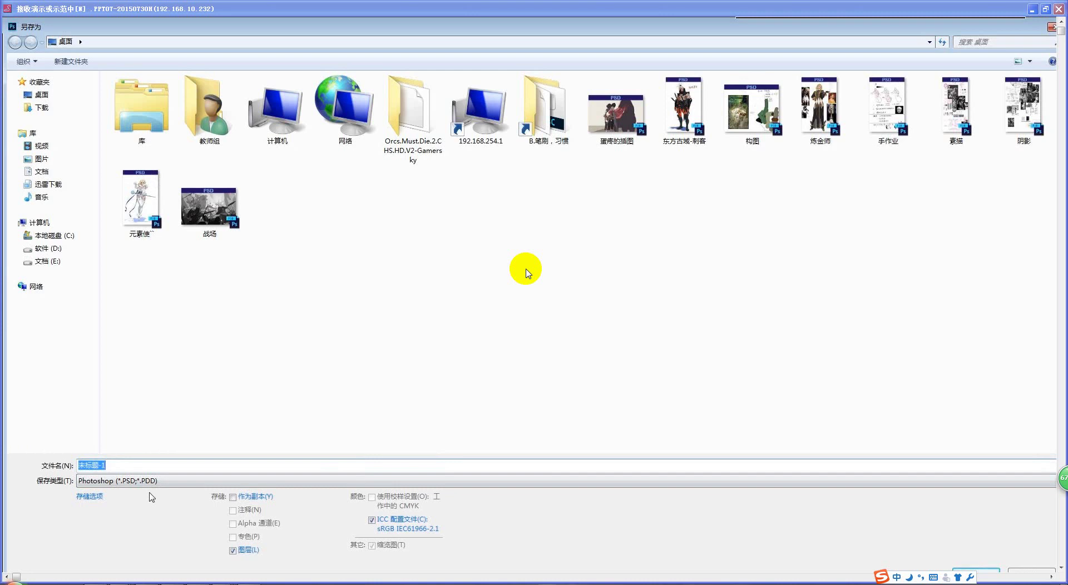
type("死骑")
key("Return")
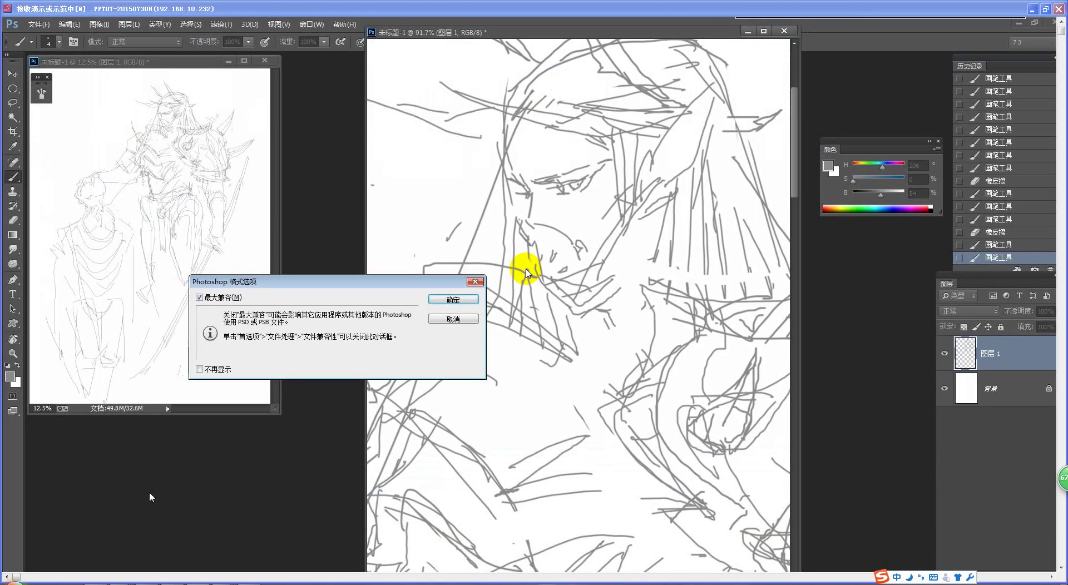
key("Return")
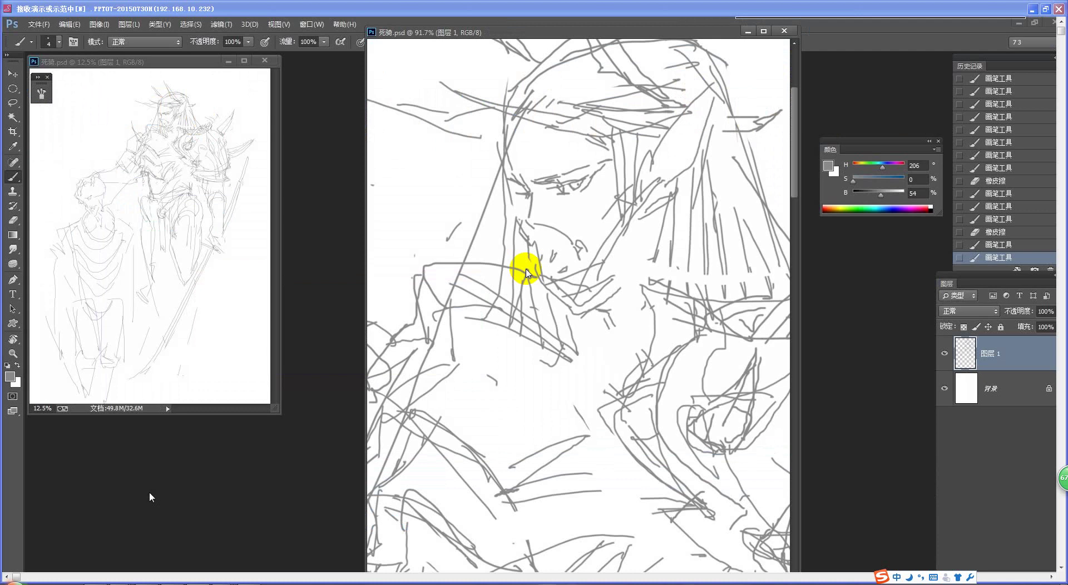
Add strokes to the warrior's belt and the layered cloth folds around his waist.
mouse_move(652, 431)
left_mouse_down()
mouse_move(670, 456)
mouse_move(627, 414)
left_mouse_up()
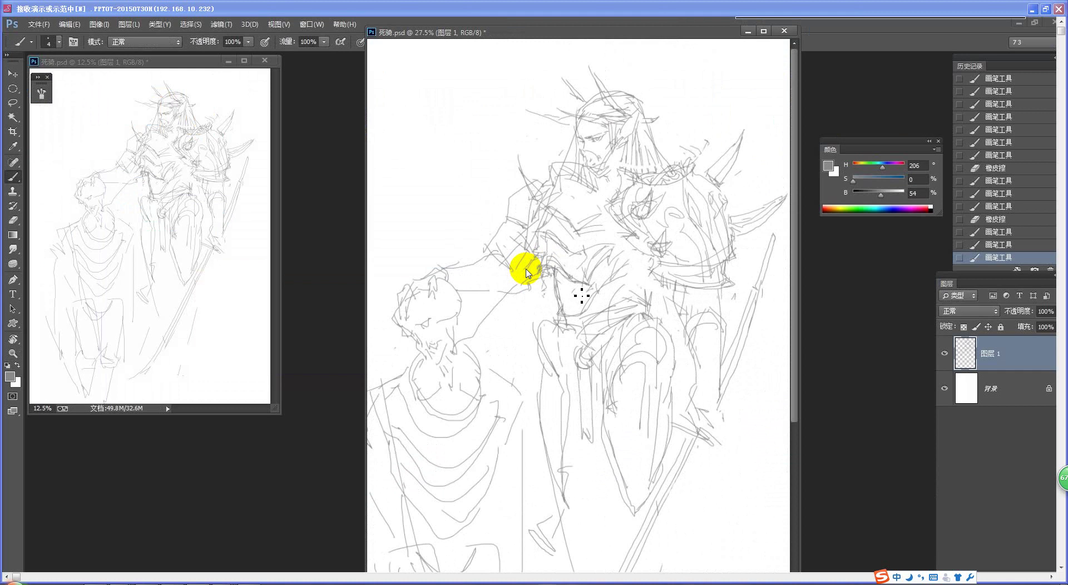
left_click_drag(573, 322, 575, 352)
left_click_drag(583, 303, 578, 350)
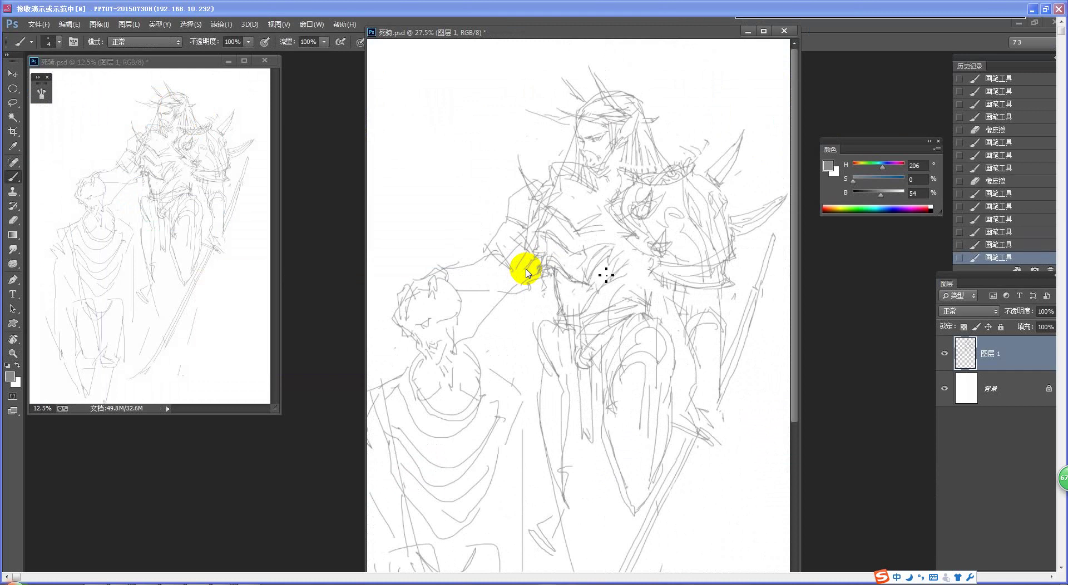
mouse_move(613, 255)
left_mouse_down()
mouse_move(629, 239)
mouse_move(612, 253)
mouse_move(624, 278)
mouse_move(633, 248)
mouse_move(625, 280)
left_mouse_up()
mouse_move(637, 253)
left_mouse_down()
mouse_move(612, 265)
mouse_move(608, 295)
left_mouse_up()
key("ctrl+z")
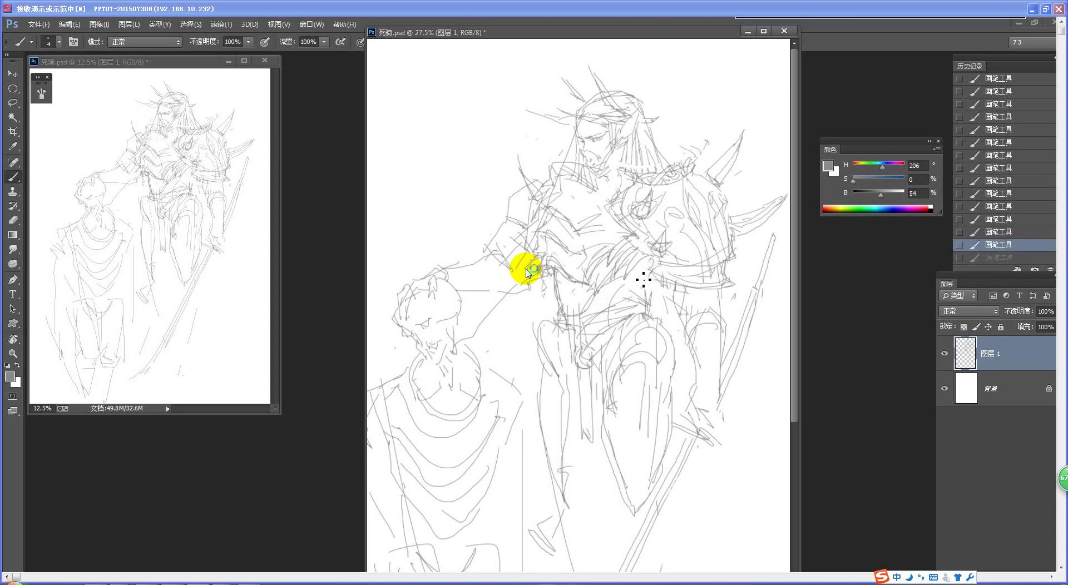
key("ctrl+z")
key("ctrl+z")
key("ctrl+z")
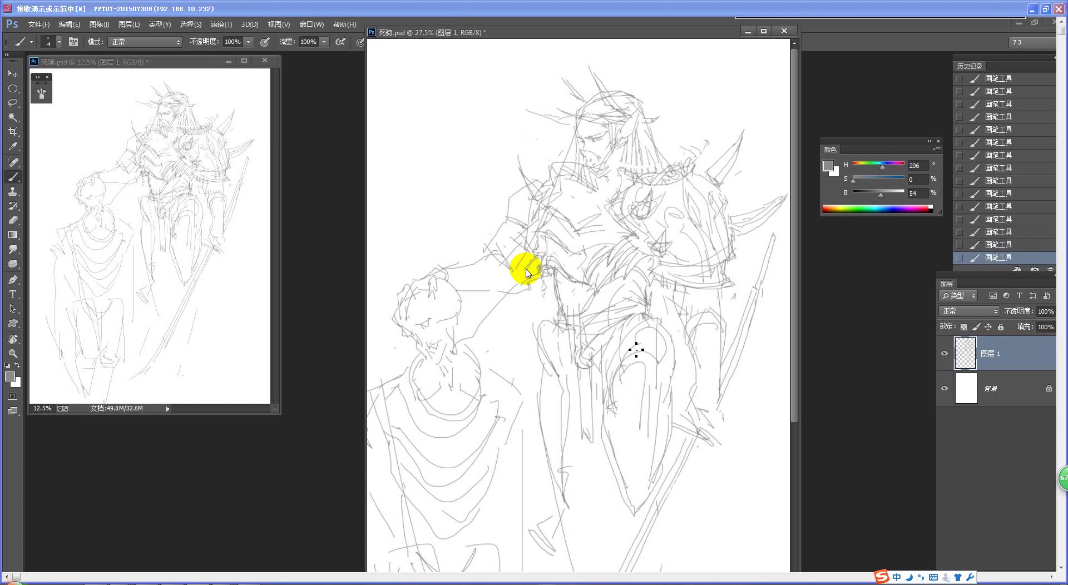
Erase stray lines around the warrior's thigh and along the side of his waist.
key("e")
left_click_drag(658, 302, 650, 319)
key("ctrl+0")
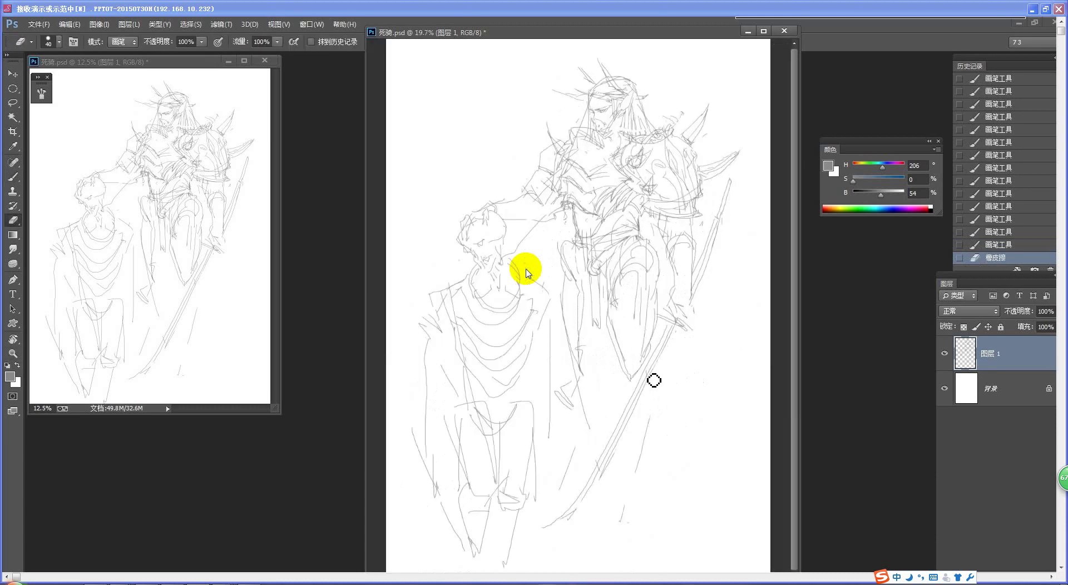
key("z")
left_click(634, 250)
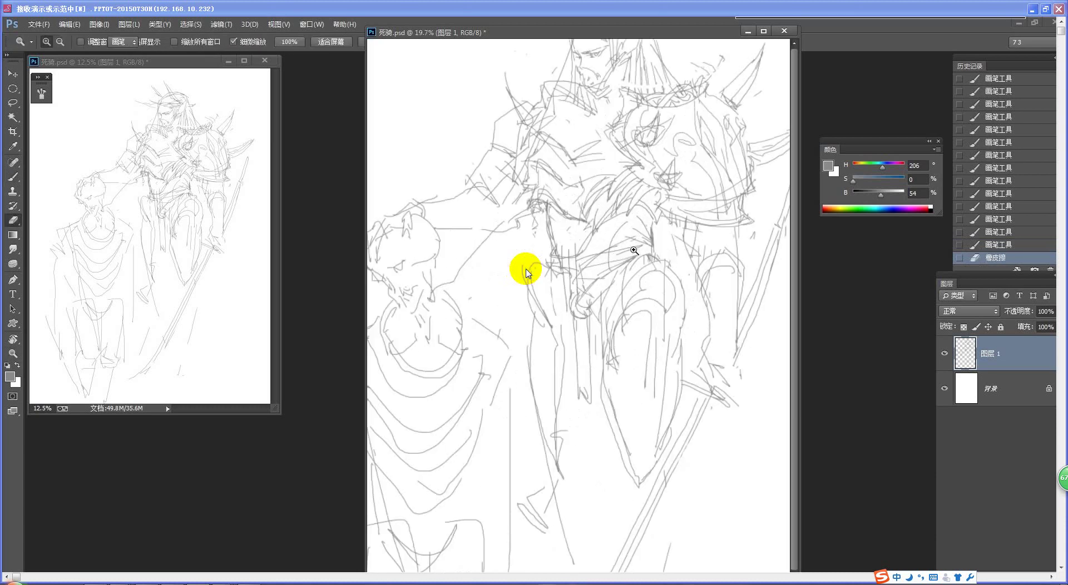
key("e")
mouse_move(573, 222)
left_mouse_down()
mouse_move(553, 215)
mouse_move(582, 240)
left_mouse_up()
key("b")
scroll(594, 145, "down", 2)
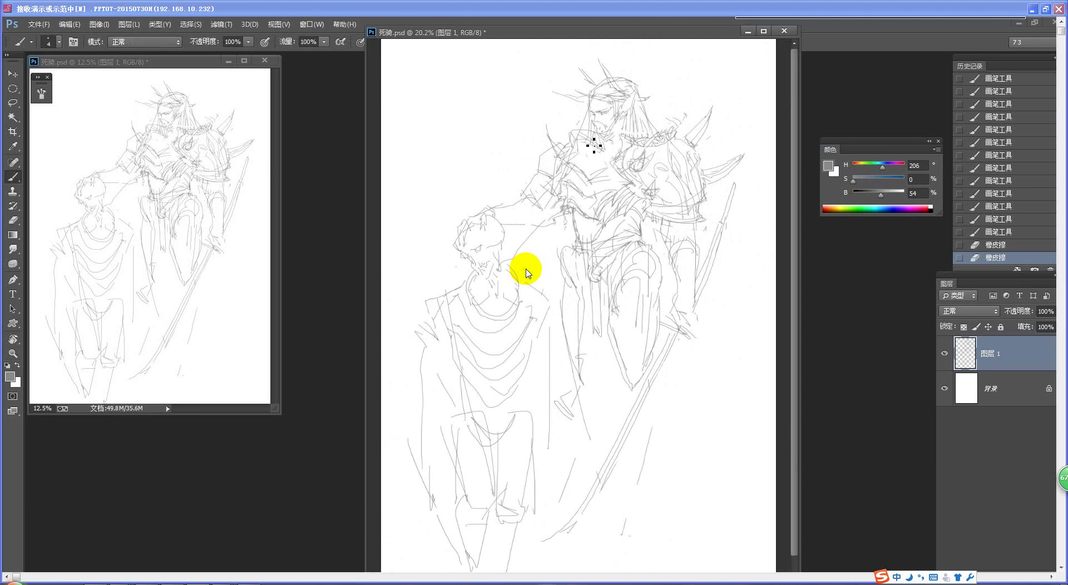
Erase the rough lines on the warrior's torso and redraw the chest contour and side edge of the breastplate.
key("e")
left_click_drag(606, 179, 610, 169)
key("z")
left_click(610, 169)
left_click_drag(614, 205, 623, 294)
key("b")
mouse_move(556, 232)
left_mouse_down()
mouse_move(543, 234)
mouse_move(582, 234)
mouse_move(604, 206)
left_mouse_up()
left_click_drag(572, 250, 543, 266)
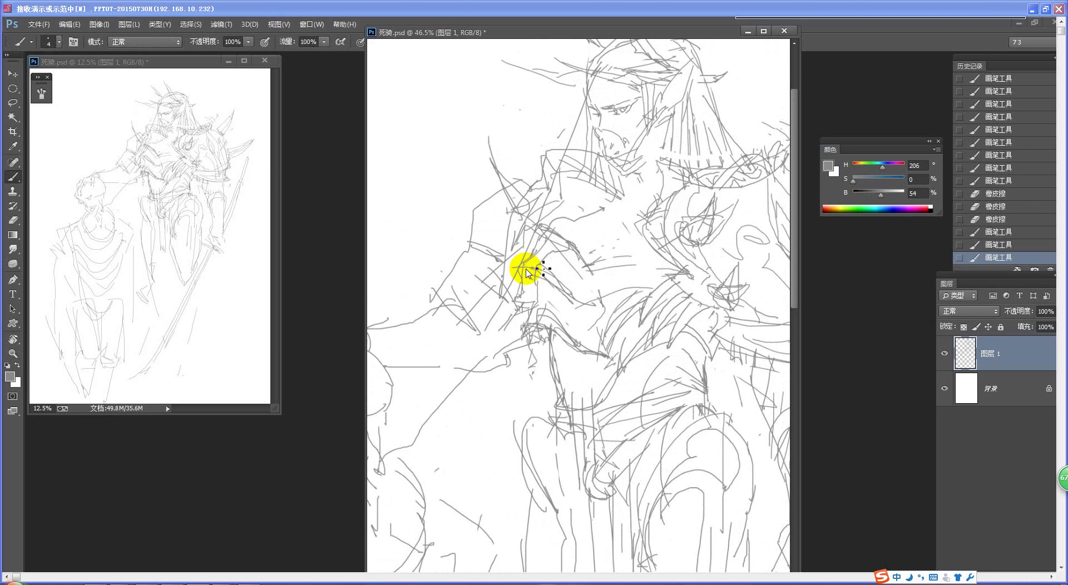
mouse_move(570, 303)
left_mouse_down()
mouse_move(560, 286)
mouse_move(545, 290)
left_mouse_up()
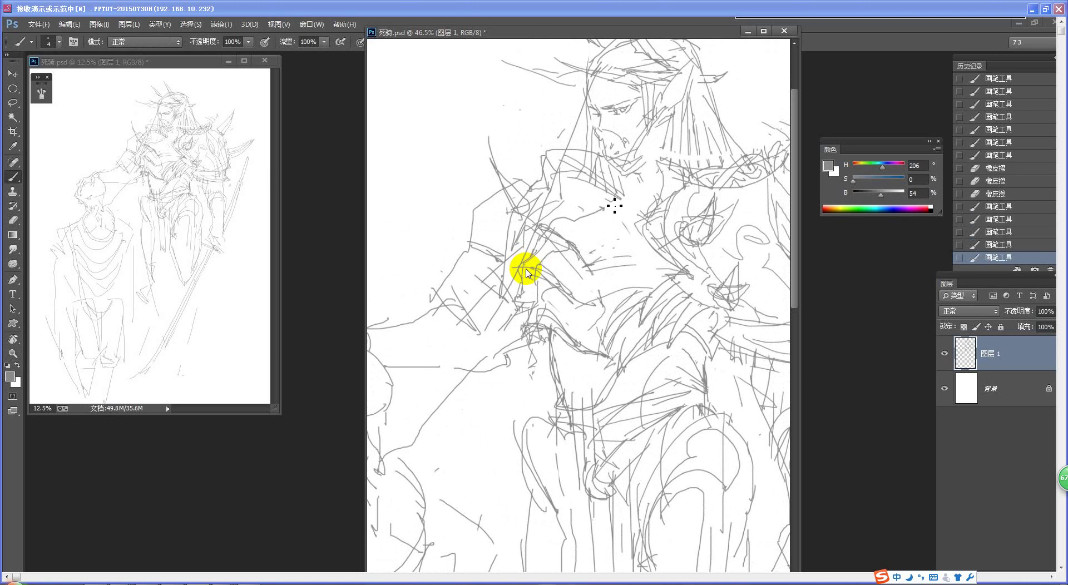
Draw curved plate lines across the warrior's midriff and below the chest to layer the torso armour.
left_click_drag(633, 176, 598, 175)
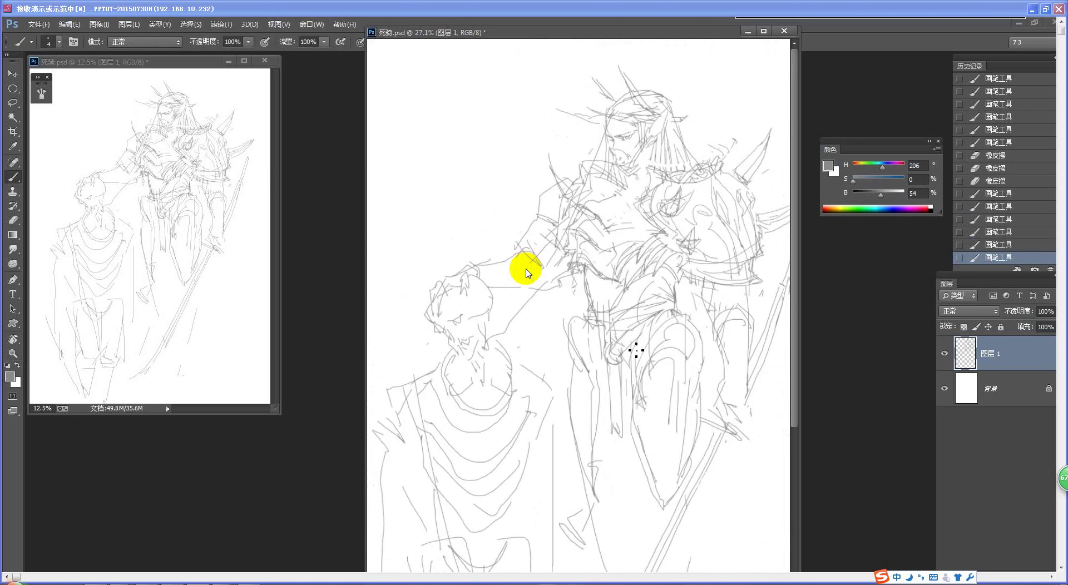
scroll(526, 272, "up", 2)
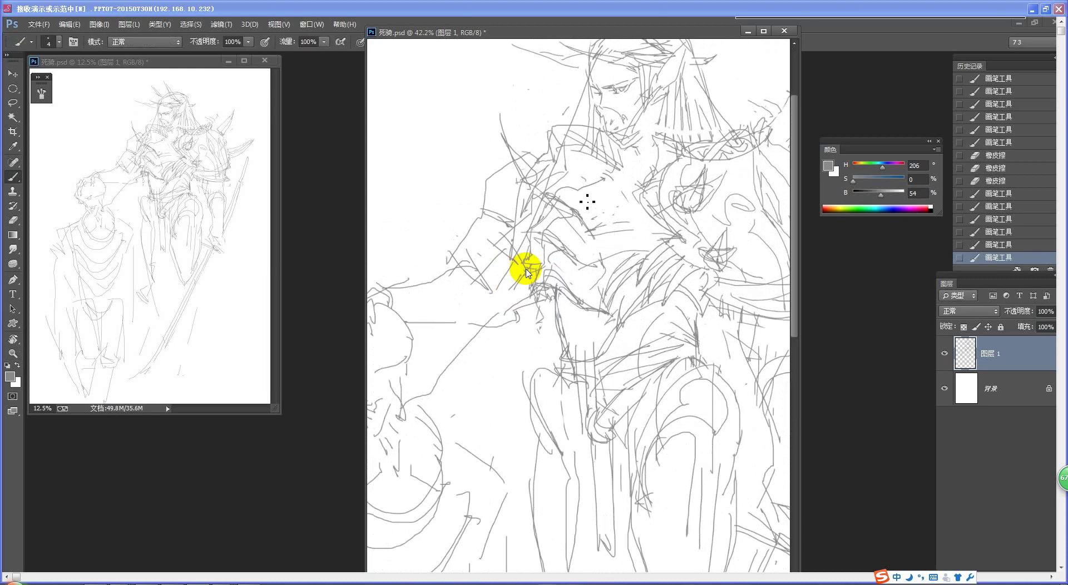
mouse_move(582, 217)
left_mouse_down()
mouse_move(596, 193)
mouse_move(595, 222)
mouse_move(579, 241)
mouse_move(655, 248)
left_mouse_up()
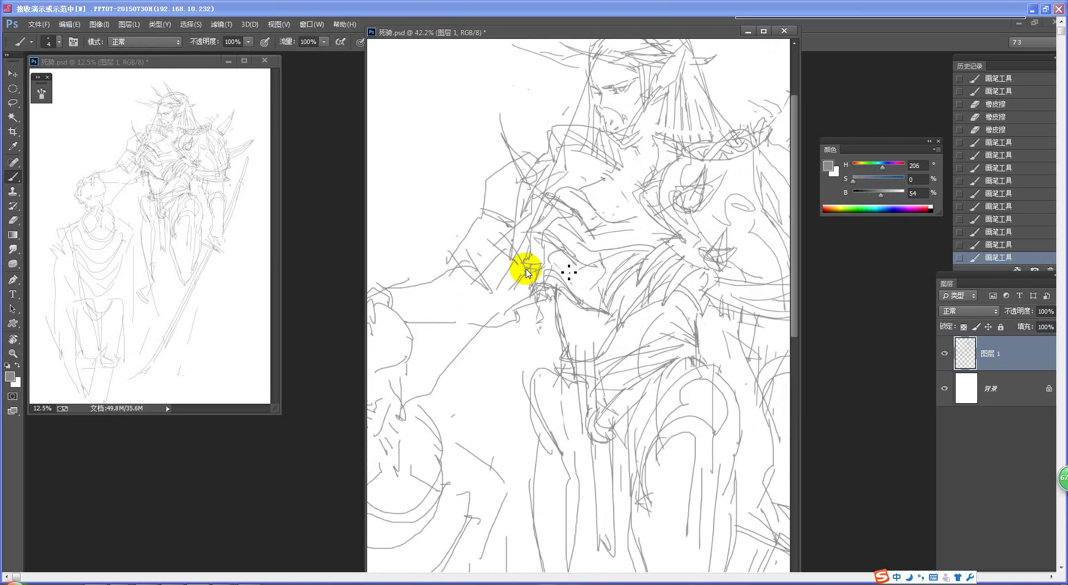
left_click_drag(565, 269, 598, 300)
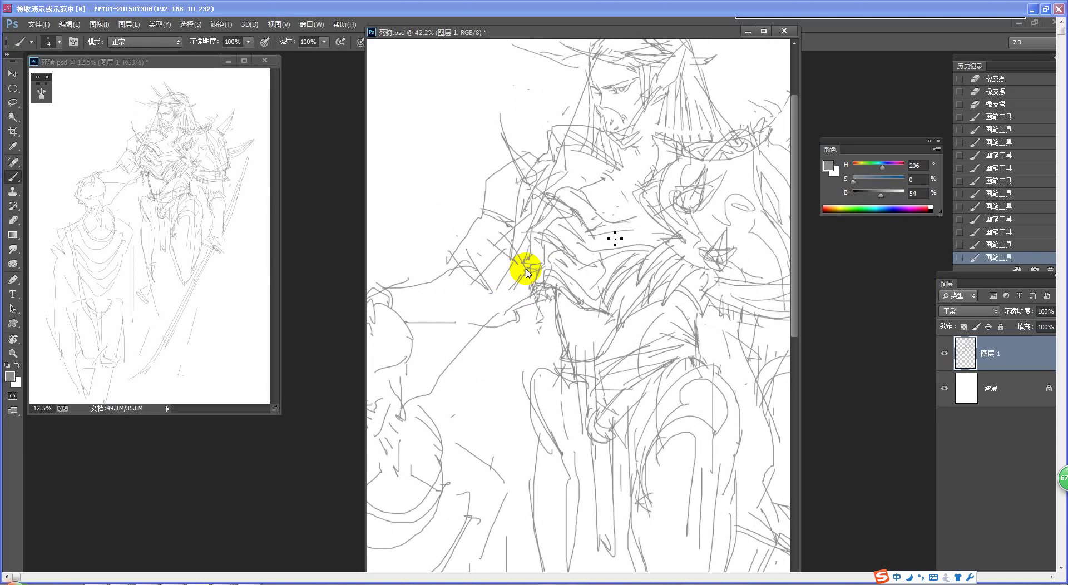
left_click_drag(594, 234, 659, 229)
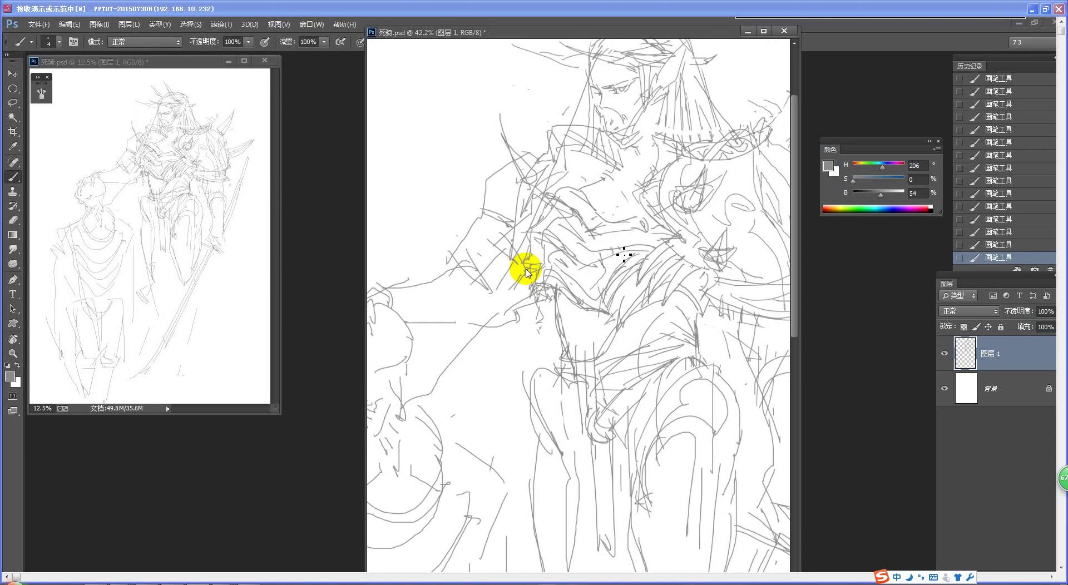
left_click_drag(644, 306, 628, 360)
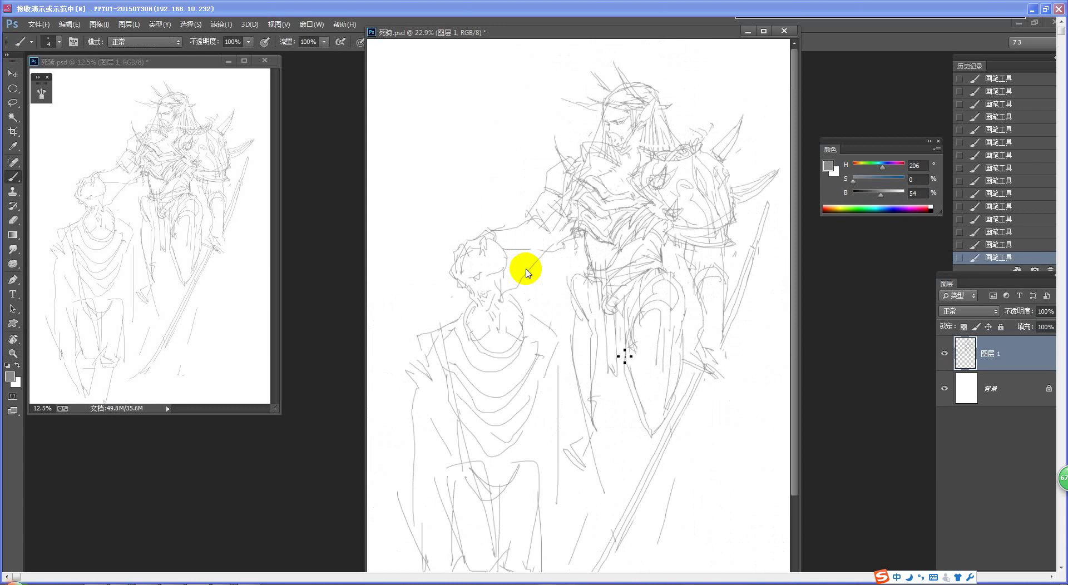
left_click_drag(627, 170, 648, 172)
left_click_drag(614, 216, 615, 276)
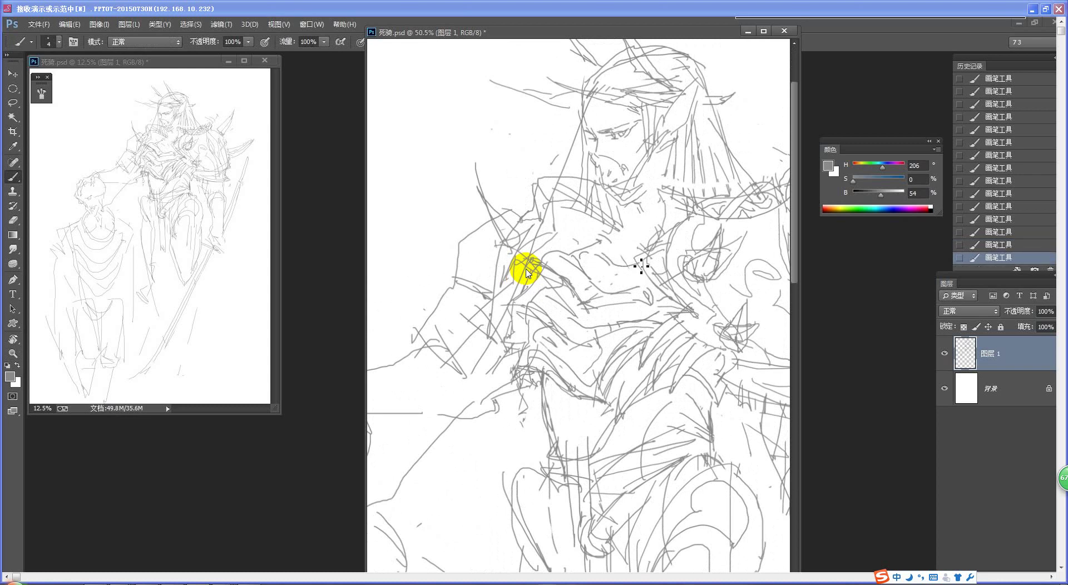
Undo the last two face strokes and draw a curved line from the warrior's nose across his cheek.
key("ctrl+space")
left_click_drag(616, 337, 567, 336)
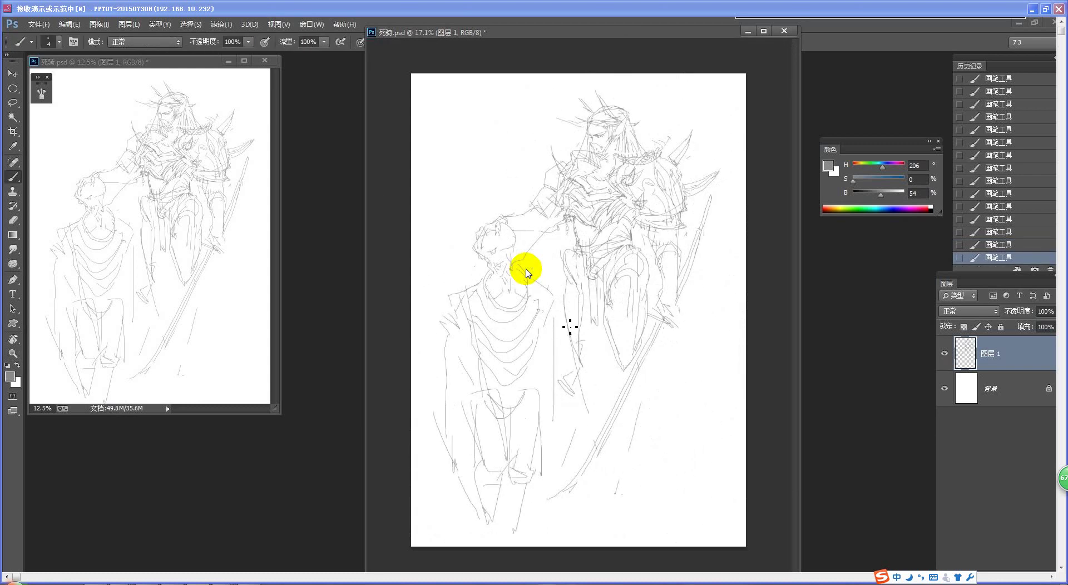
key("ctrl+space")
left_click_drag(627, 182, 681, 183)
key("space")
left_click_drag(598, 245, 604, 297)
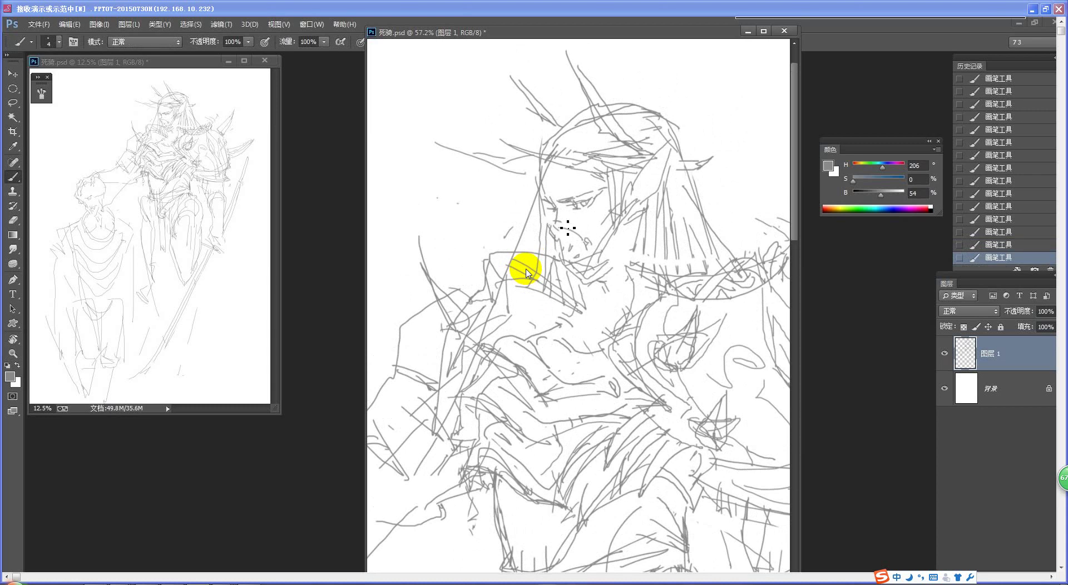
key("ctrl+alt+z")
key("ctrl+alt+z")
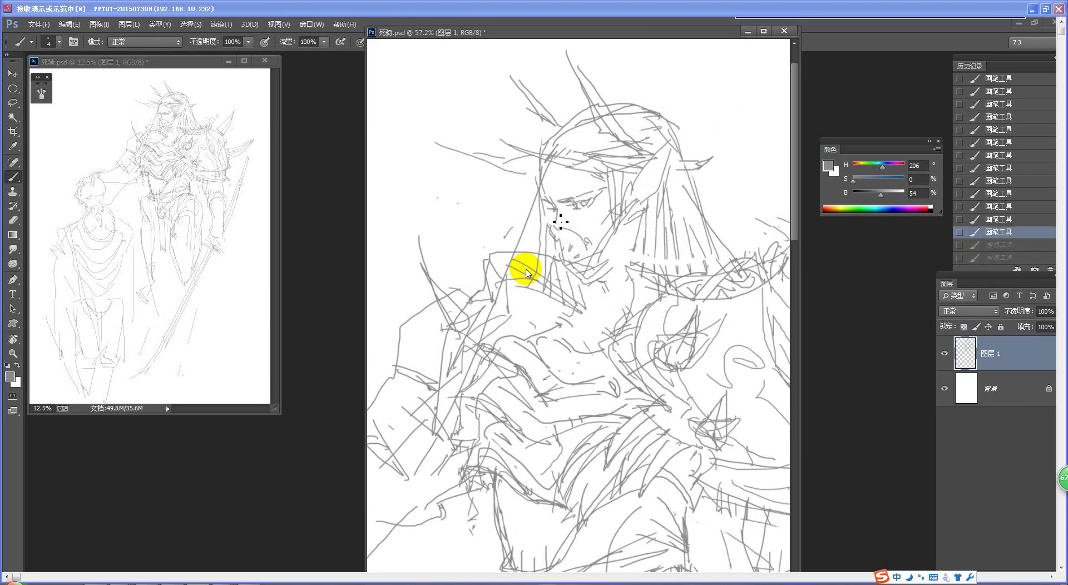
left_click_drag(558, 222, 589, 233)
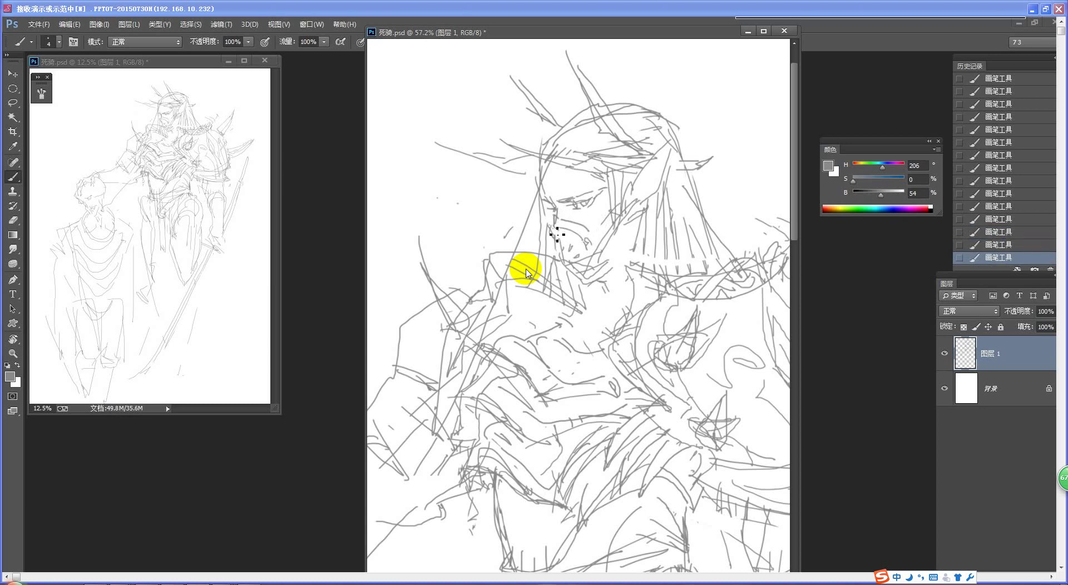
Undo the latest face strokes and redraw the warrior's chin and jaw beneath the mouth.
key("ctrl+alt+z")
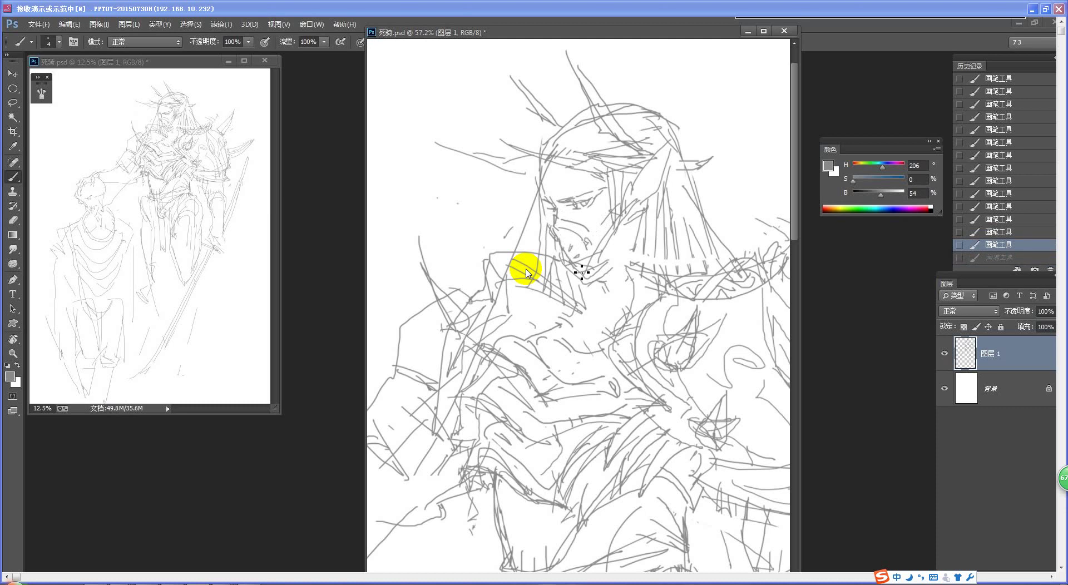
key("ctrl+alt+z")
left_click_drag(586, 278, 568, 254)
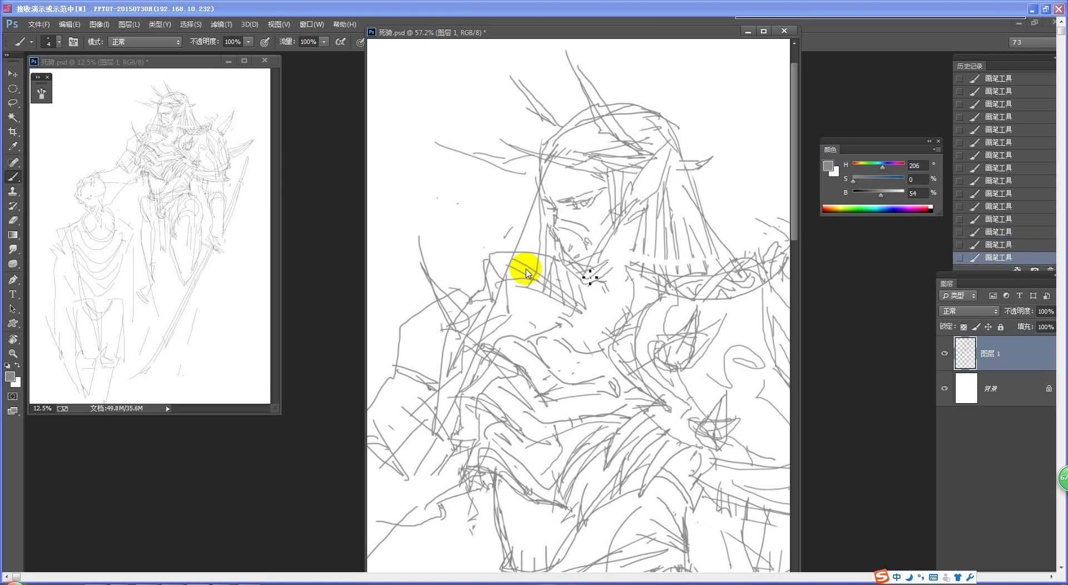
Undo the last two strokes under the warrior's chin, erase rough lines and redraw the lower face.
key("ctrl+alt+z")
key("ctrl+alt+z")
key("ctrl+shift+z")
key("ctrl+shift+z")
key("ctrl+alt+z")
key("ctrl+alt+z")
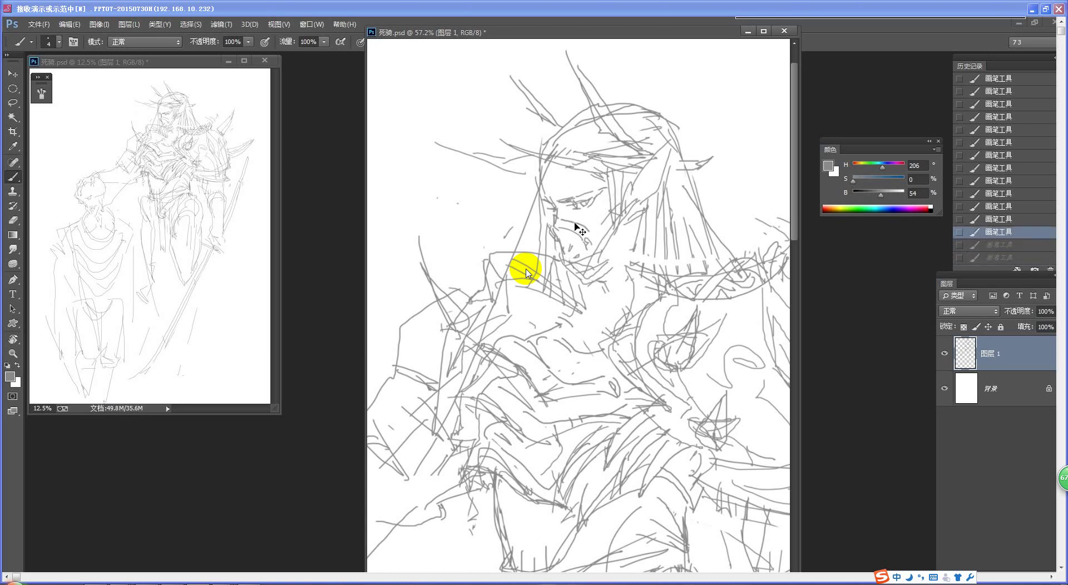
key("ctrl+shift+z")
key("e")
key("b")
mouse_move(577, 225)
left_mouse_down()
mouse_move(601, 227)
mouse_move(627, 188)
mouse_move(589, 380)
left_mouse_up()
key("ctrl+space")
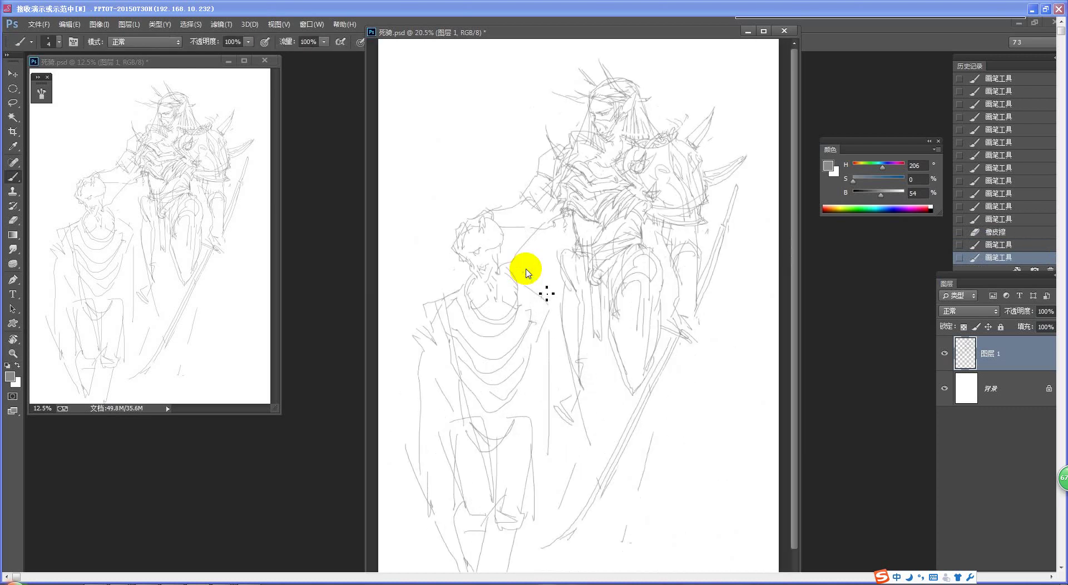
Rework the lines along the warrior's jaw and neck, undoing stray strokes and erasing rough ones below the ear.
key("ctrl+space")
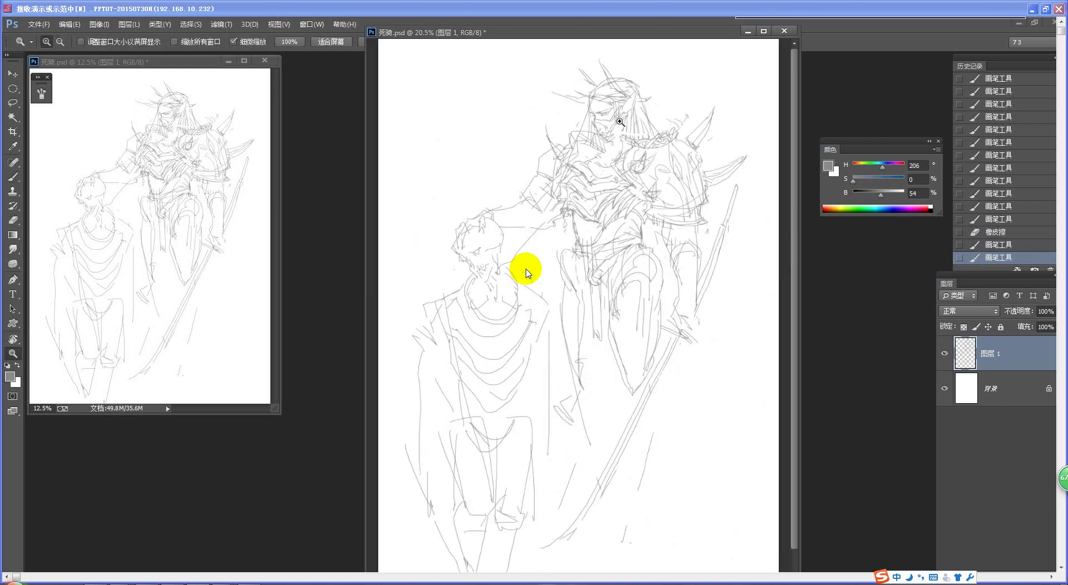
left_click_drag(626, 111, 668, 111)
key("space")
mouse_move(618, 181)
left_mouse_down()
mouse_move(618, 228)
mouse_move(631, 184)
left_mouse_up()
mouse_move(592, 238)
left_mouse_down()
mouse_move(558, 229)
mouse_move(581, 260)
mouse_move(572, 231)
mouse_move(580, 247)
mouse_move(526, 269)
mouse_move(622, 193)
left_mouse_up()
key("ctrl+alt+z")
key("ctrl+alt+z")
key("e")
key("b")
key("ctrl+alt+z")
key("ctrl+alt+z")
key("ctrl+alt+z")
key("e")
key("b")
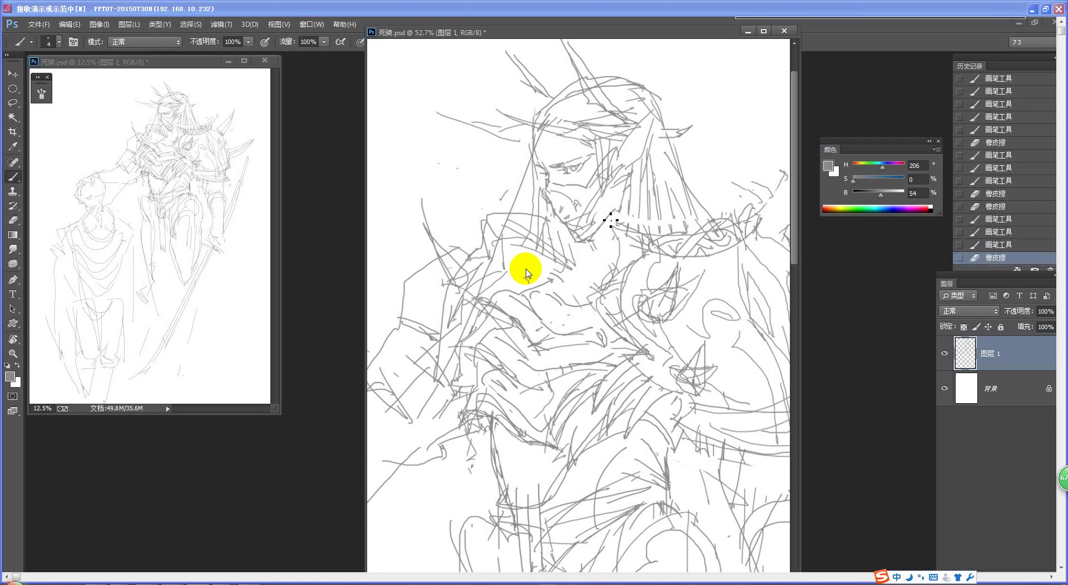
Draw the jaw edge from the chin up towards the ear and the neck lines down to the collar.
left_click_drag(585, 246, 623, 198)
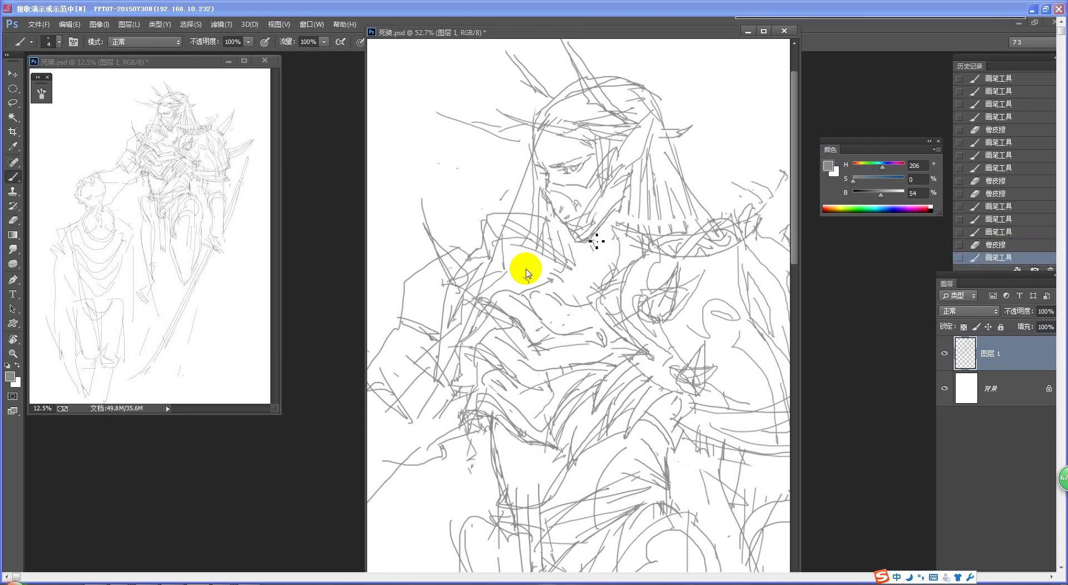
mouse_move(590, 247)
left_mouse_down()
mouse_move(591, 273)
mouse_move(601, 251)
mouse_move(591, 241)
mouse_move(598, 254)
mouse_move(623, 217)
left_mouse_up()
key("ctrl+alt+z")
left_click_drag(598, 262, 622, 238)
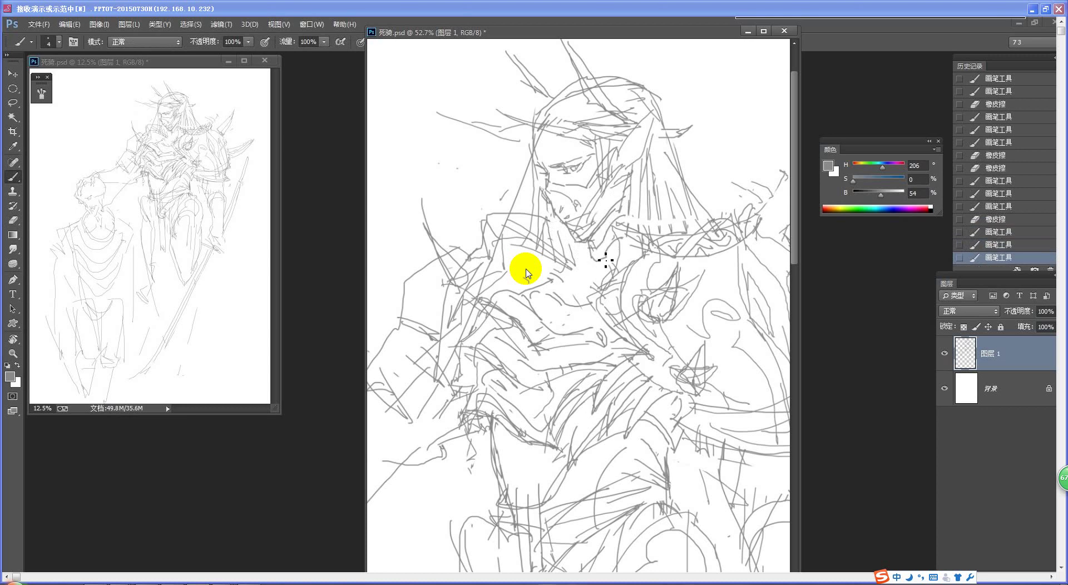
left_click_drag(608, 275, 586, 261)
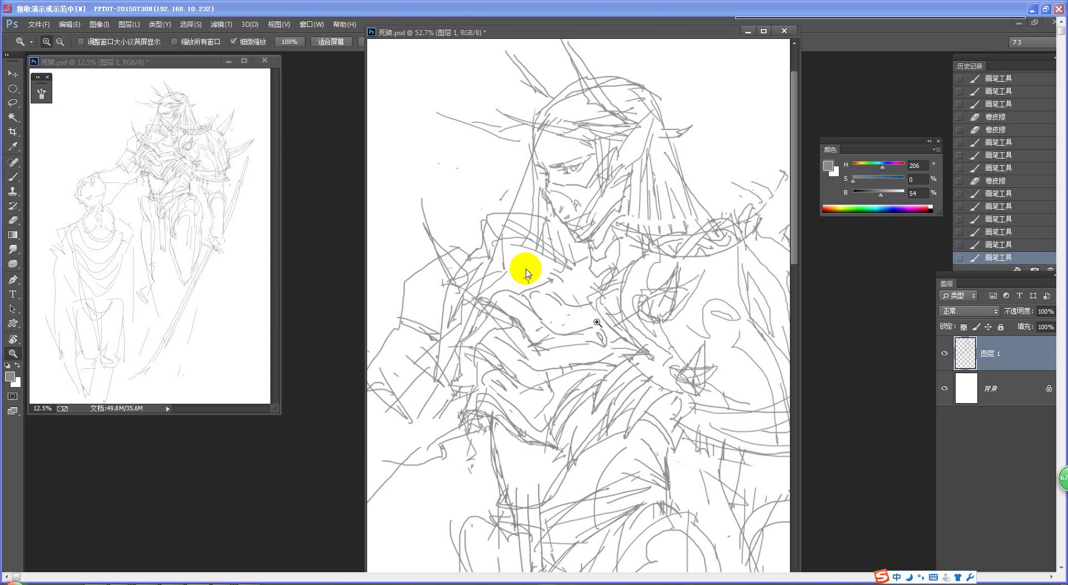
left_click_drag(629, 362, 572, 364)
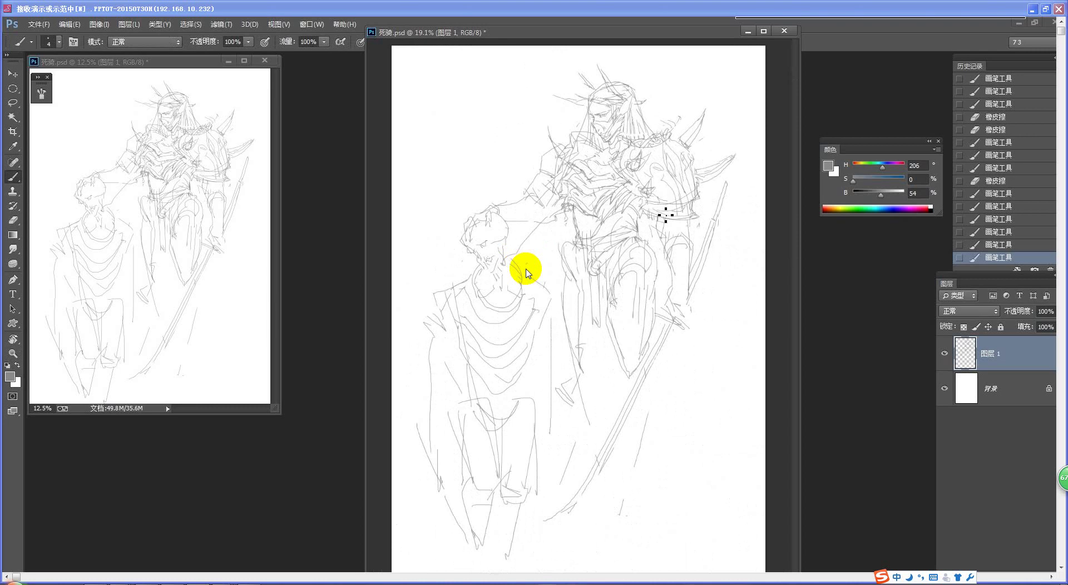
Erase the rough edge of the warrior's outstretched forearm and draw pointed spikes on its arm guard.
scroll(665, 214, "up", 3)
key("e")
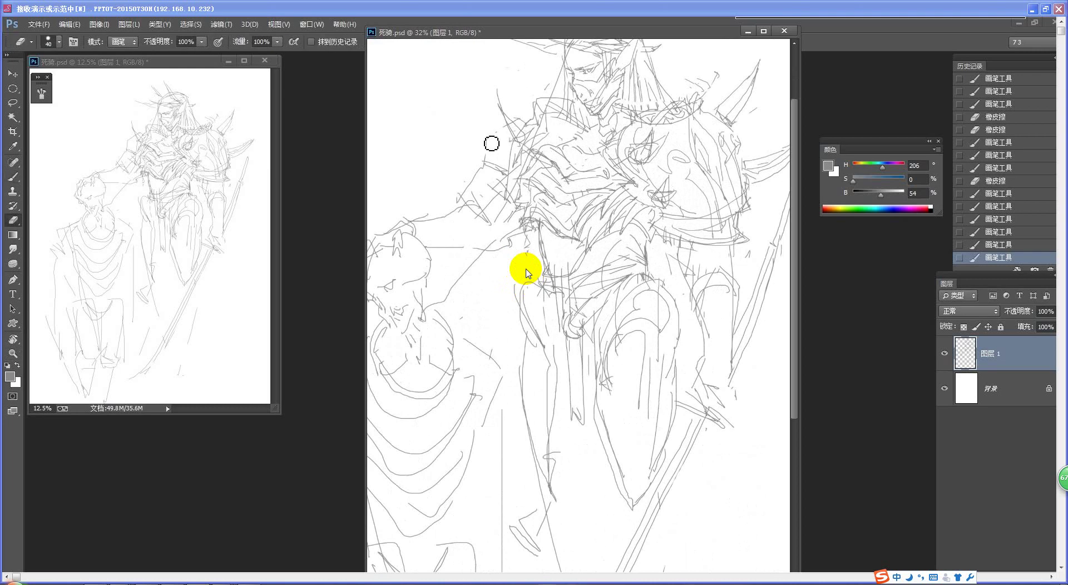
left_click(492, 144)
key("b")
mouse_move(519, 129)
left_mouse_down()
mouse_move(496, 170)
mouse_move(464, 188)
mouse_move(489, 168)
mouse_move(472, 194)
left_mouse_up()
key("e")
key("b")
mouse_move(464, 180)
left_mouse_down()
mouse_move(473, 206)
mouse_move(490, 170)
left_mouse_up()
mouse_move(472, 160)
left_mouse_down()
mouse_move(489, 178)
mouse_move(505, 174)
mouse_move(483, 161)
left_mouse_up()
key("e")
key("b")
left_click_drag(492, 159, 501, 150)
scroll(489, 150, "down", 3)
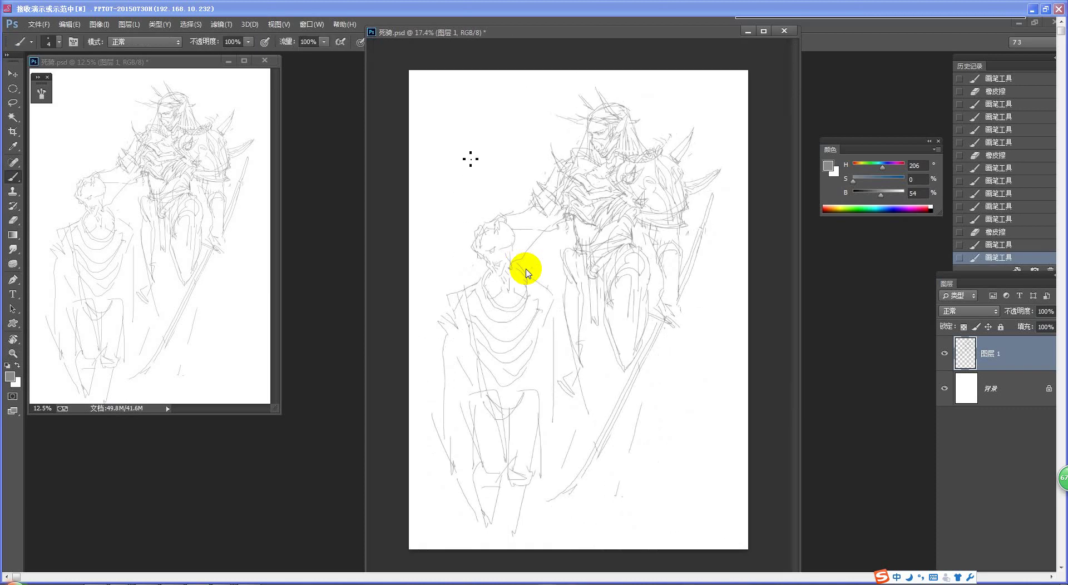
Erase the pointed ends of the warrior's lower legs and redraw the shin and ankle lines.
scroll(691, 325, "up", 2)
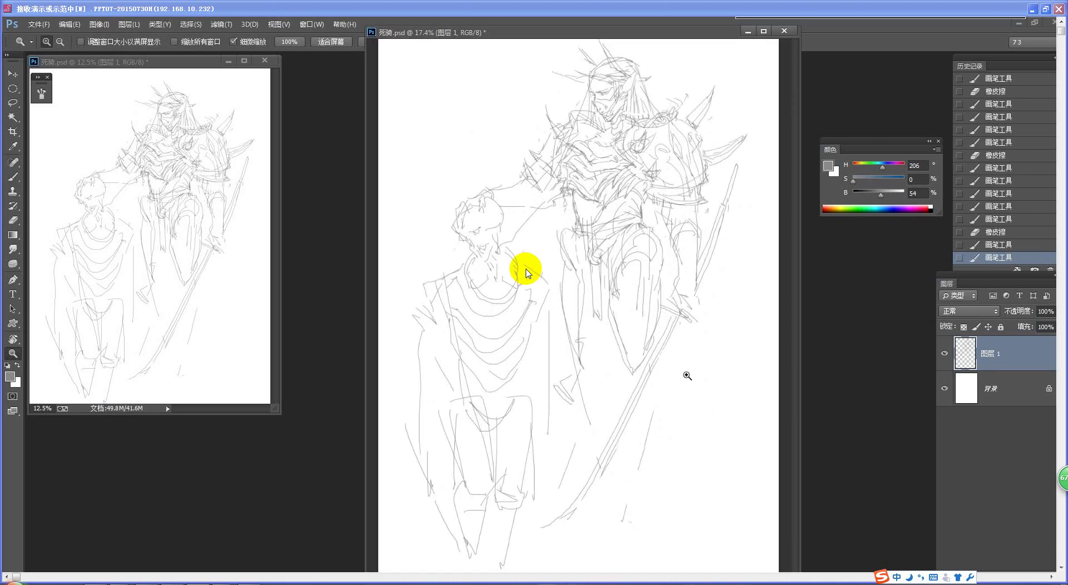
key("e")
mouse_move(559, 384)
left_mouse_down()
mouse_move(567, 412)
mouse_move(572, 388)
mouse_move(581, 403)
mouse_move(591, 385)
mouse_move(583, 376)
mouse_move(581, 388)
mouse_move(573, 352)
mouse_move(563, 360)
mouse_move(573, 378)
mouse_move(567, 353)
mouse_move(549, 353)
mouse_move(569, 353)
mouse_move(561, 375)
mouse_move(638, 370)
left_mouse_up()
key("b")
mouse_move(641, 348)
left_mouse_down()
mouse_move(658, 365)
mouse_move(649, 377)
left_mouse_up()
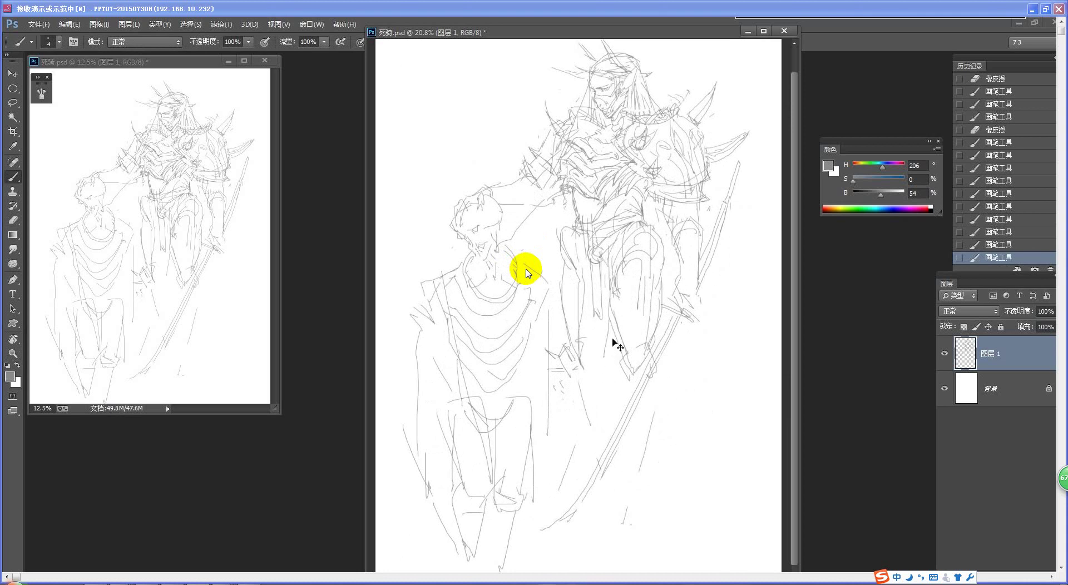
Draw the inner shin contour and jagged ankle lines between the legs, undoing stray strokes beside the sword.
key("ctrl+z")
mouse_move(615, 329)
left_mouse_down()
mouse_move(599, 368)
mouse_move(608, 359)
mouse_move(610, 368)
mouse_move(594, 358)
mouse_move(615, 359)
mouse_move(603, 373)
mouse_move(613, 376)
mouse_move(590, 385)
mouse_move(624, 379)
mouse_move(606, 350)
left_mouse_up()
key("ctrl+z")
key("ctrl+alt+z")
key("ctrl+alt+z")
key("ctrl+z")
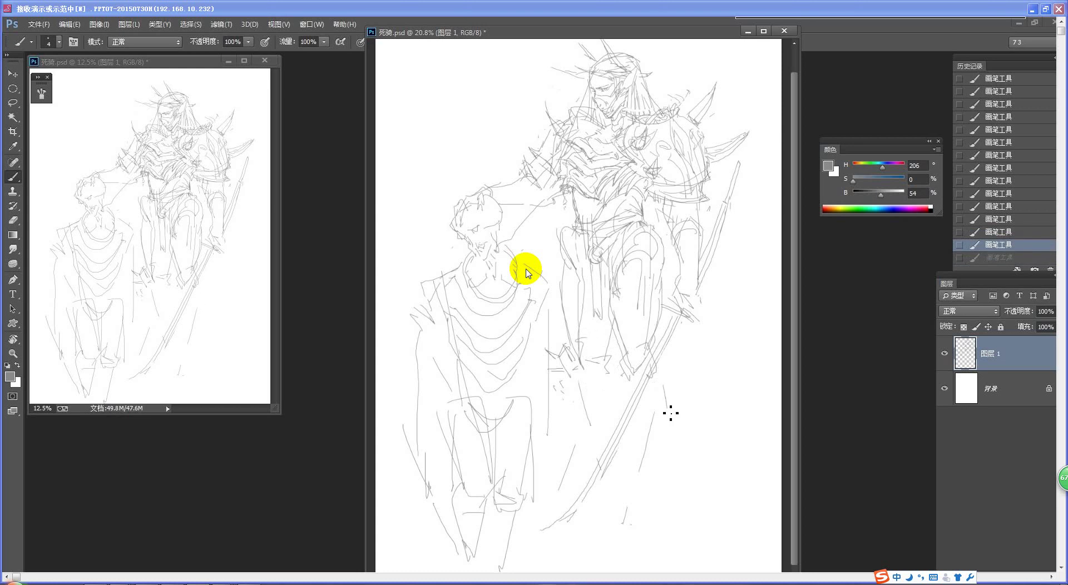
left_click_drag(663, 452, 659, 449)
key("ctrl+z")
mouse_move(664, 360)
left_mouse_down()
mouse_move(668, 423)
mouse_move(663, 329)
mouse_move(661, 365)
left_mouse_up()
key("ctrl+z")
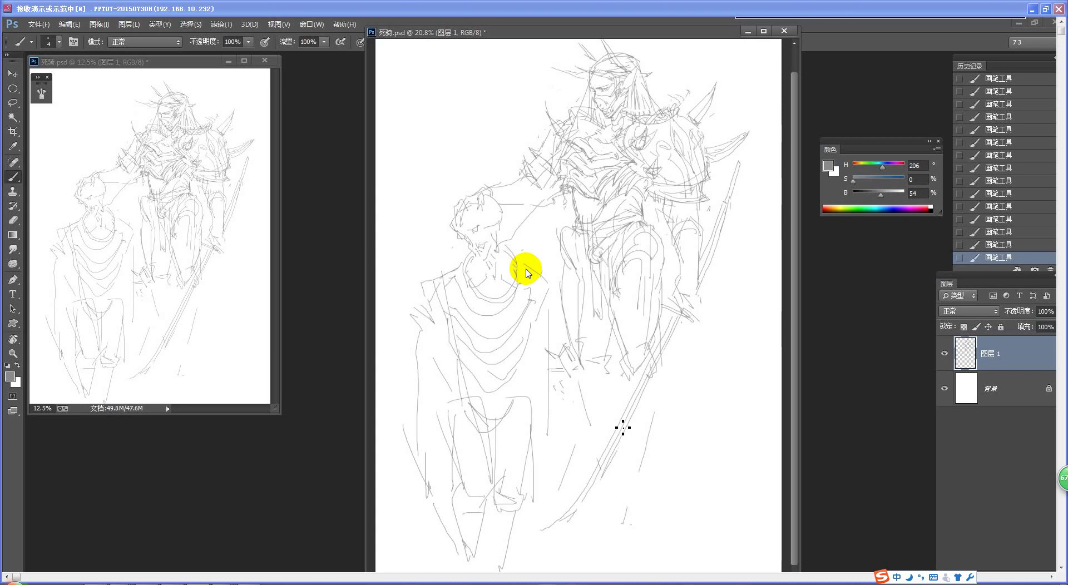
Erase the straight spikes on the front and top of the warrior's headpiece.
key("ctrl+space")
mouse_move(644, 187)
left_mouse_down()
mouse_move(662, 133)
mouse_move(674, 198)
left_mouse_up()
key("e")
mouse_move(556, 114)
left_mouse_down()
mouse_move(588, 93)
mouse_move(582, 120)
left_mouse_up()
left_click_drag(610, 73, 616, 91)
mouse_move(607, 111)
left_mouse_down()
mouse_move(555, 116)
mouse_move(577, 100)
mouse_move(574, 83)
mouse_move(584, 107)
left_mouse_up()
Draw long curved horns sweeping up from the warrior's forehead and crown, undoing the first attempt.
key("b")
key("ctrl+alt+z")
key("ctrl+alt+z")
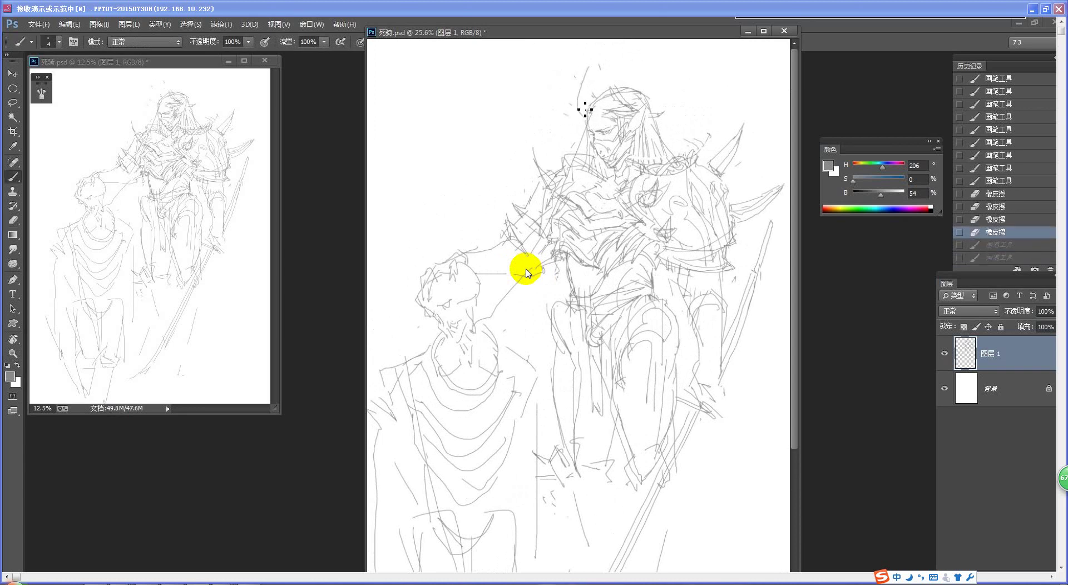
left_click_drag(587, 68, 588, 115)
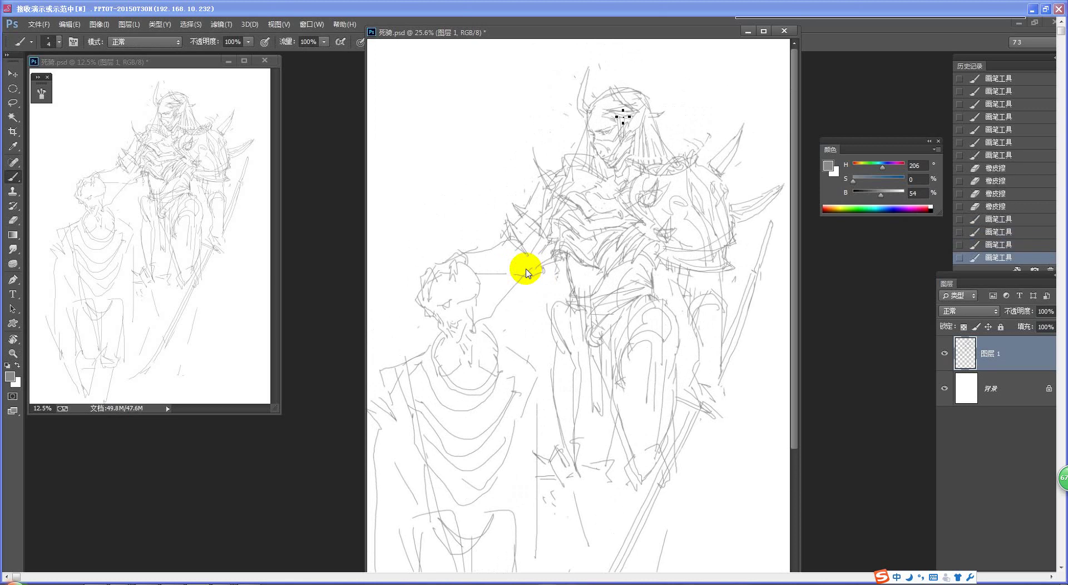
mouse_move(618, 64)
left_mouse_down()
mouse_move(604, 108)
mouse_move(630, 91)
mouse_move(631, 80)
mouse_move(602, 105)
mouse_move(619, 69)
mouse_move(611, 75)
mouse_move(657, 50)
mouse_move(636, 76)
left_mouse_up()
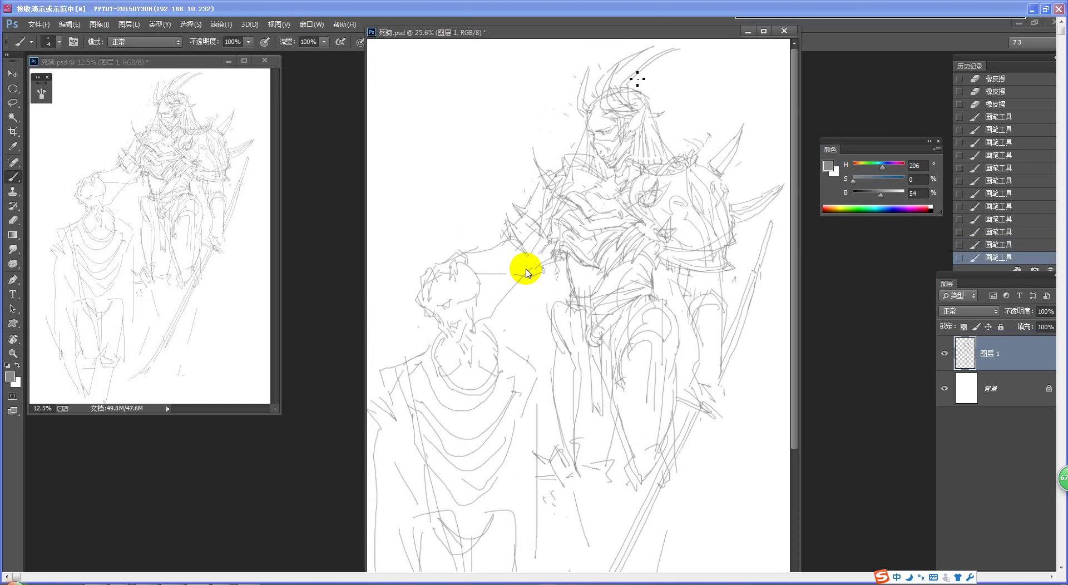
key("ctrl+minus")
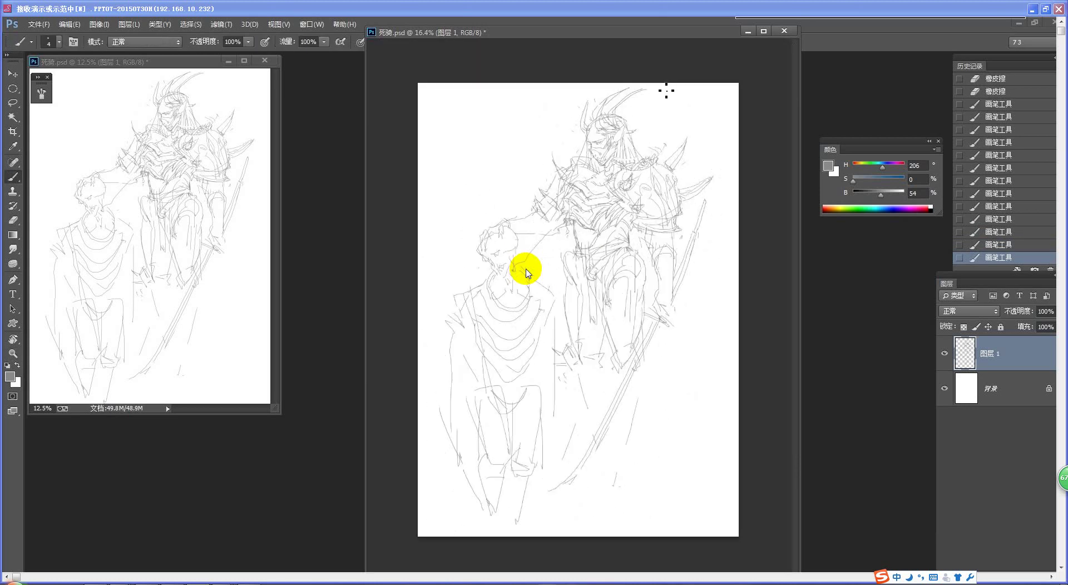
Erase the stray marks around the base of the warrior's front horn.
key("z")
left_click_drag(629, 153, 651, 210)
key("e")
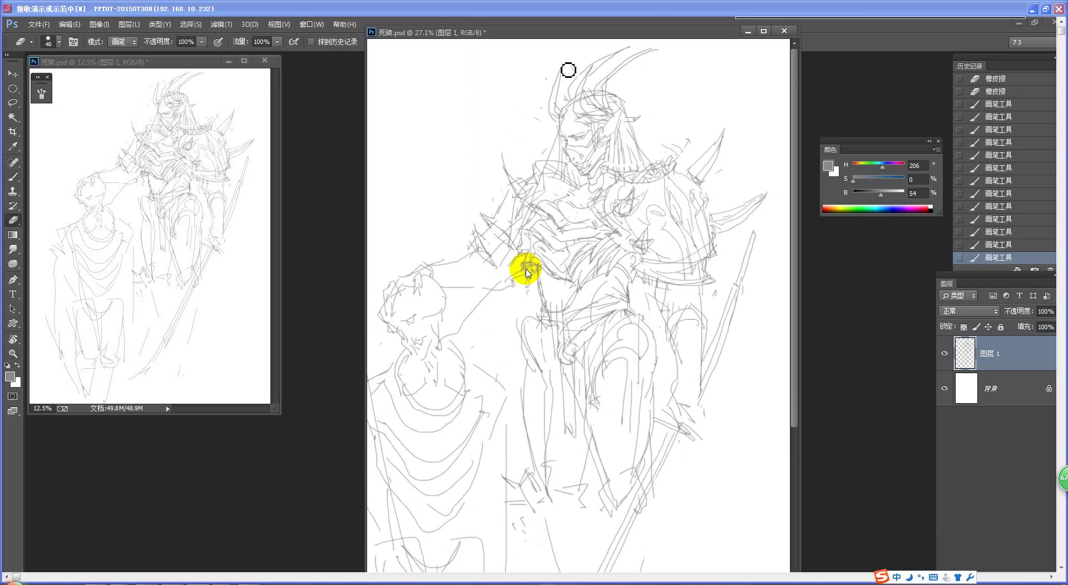
mouse_move(549, 100)
left_mouse_down()
mouse_move(566, 72)
mouse_move(546, 117)
mouse_move(572, 102)
left_mouse_up()
key("b")
key("z")
left_click_drag(592, 206, 556, 301)
key("b")
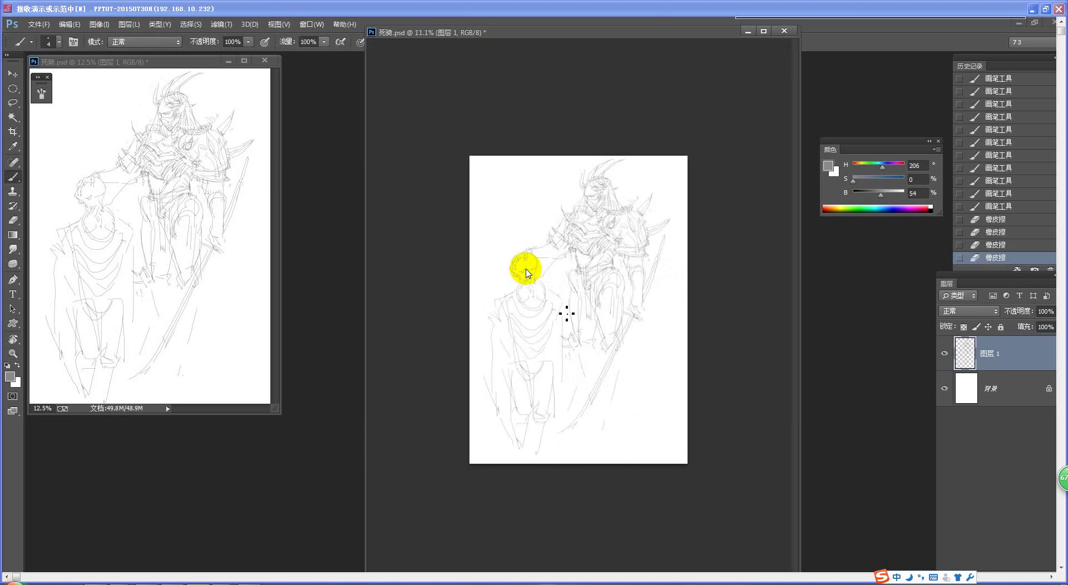
Draw short detail strokes on the warrior's forehead beneath the headband.
key("z")
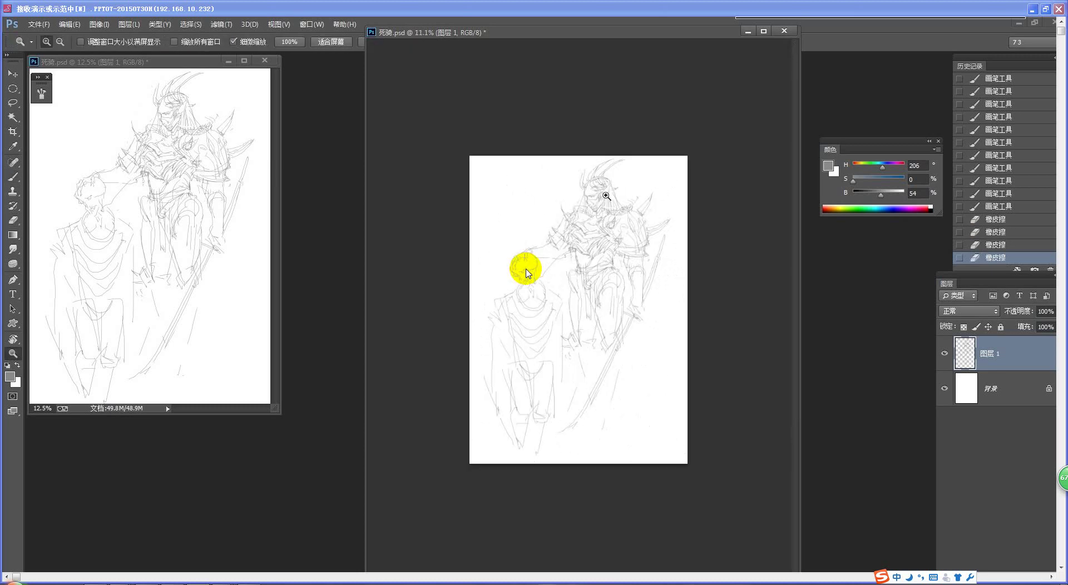
left_click_drag(601, 177, 661, 184)
key("b")
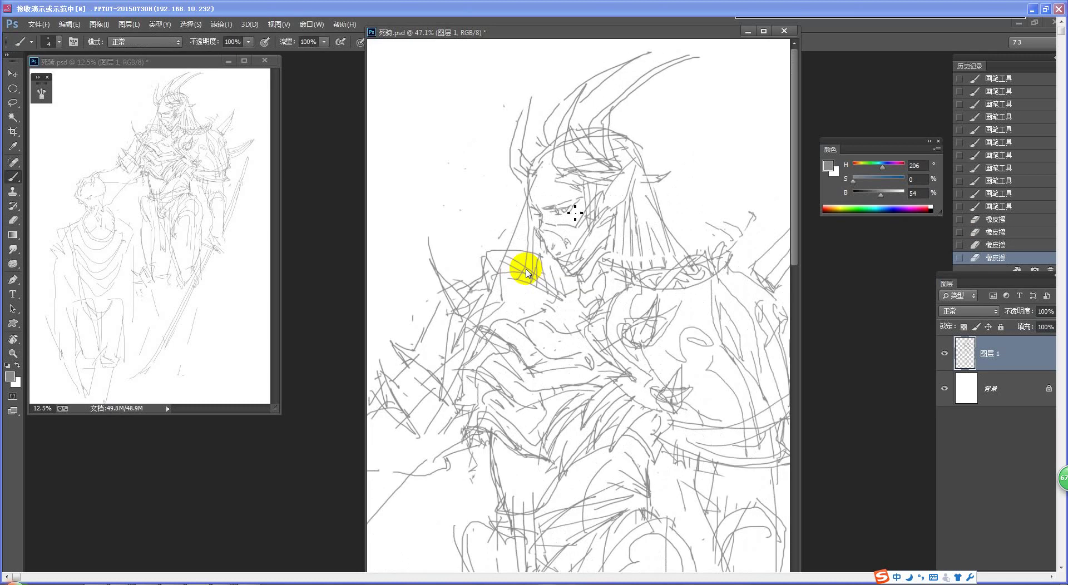
left_click(548, 174)
left_click(552, 175)
left_click(554, 176)
left_click(556, 170)
left_click(553, 174)
left_click(550, 181)
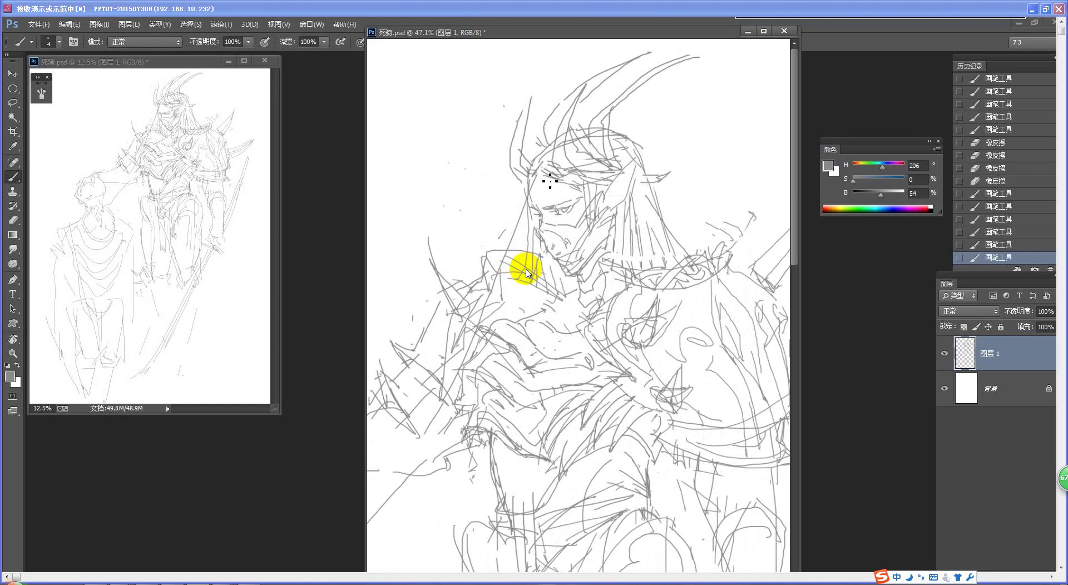
Erase the excess strokes on the warrior's forehead and the rough lines in front of his mouth and chin.
key("e")
left_click_drag(548, 178, 537, 188)
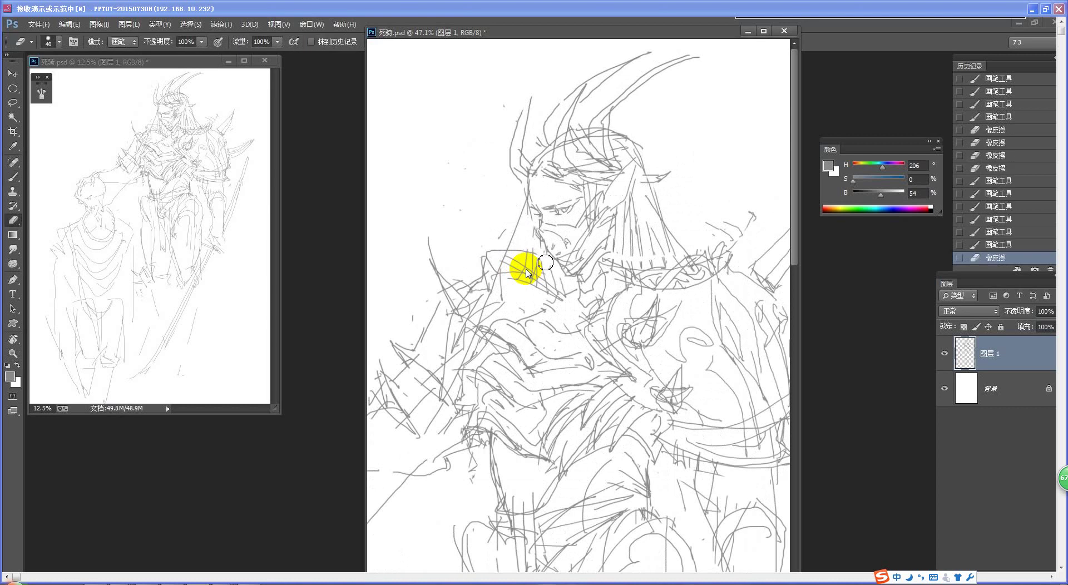
mouse_move(545, 263)
left_mouse_down()
mouse_move(548, 280)
mouse_move(537, 245)
left_mouse_up()
left_click_drag(536, 229, 531, 251)
key("b")
key("ctrl+space")
left_click_drag(580, 298, 518, 308)
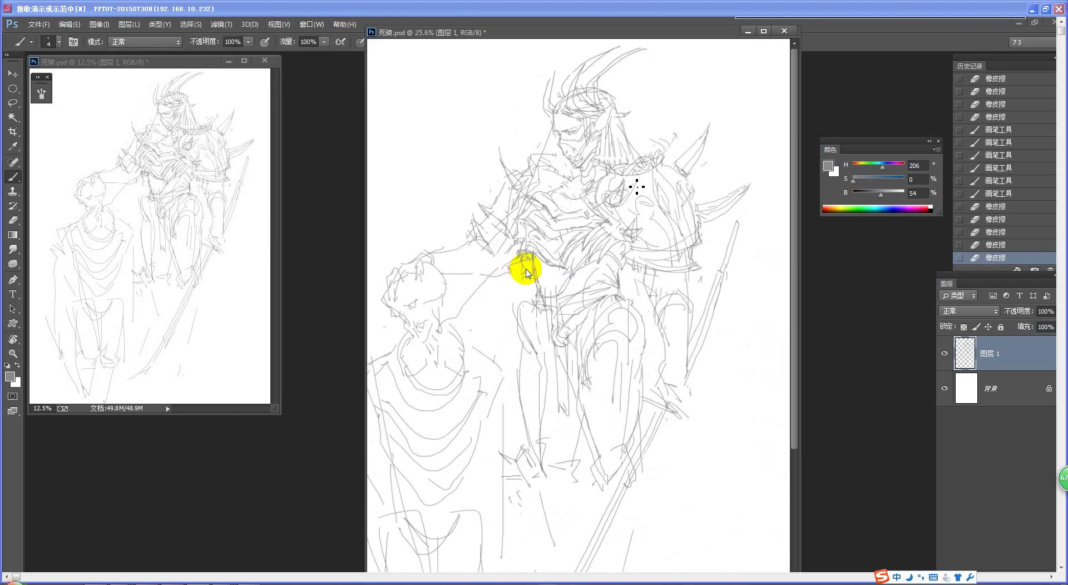
Erase the straight hair strands behind the warrior's ear down to the collar, undoing the last hair stroke.
key("ctrl+space")
left_click_drag(638, 84, 653, 154)
key("e")
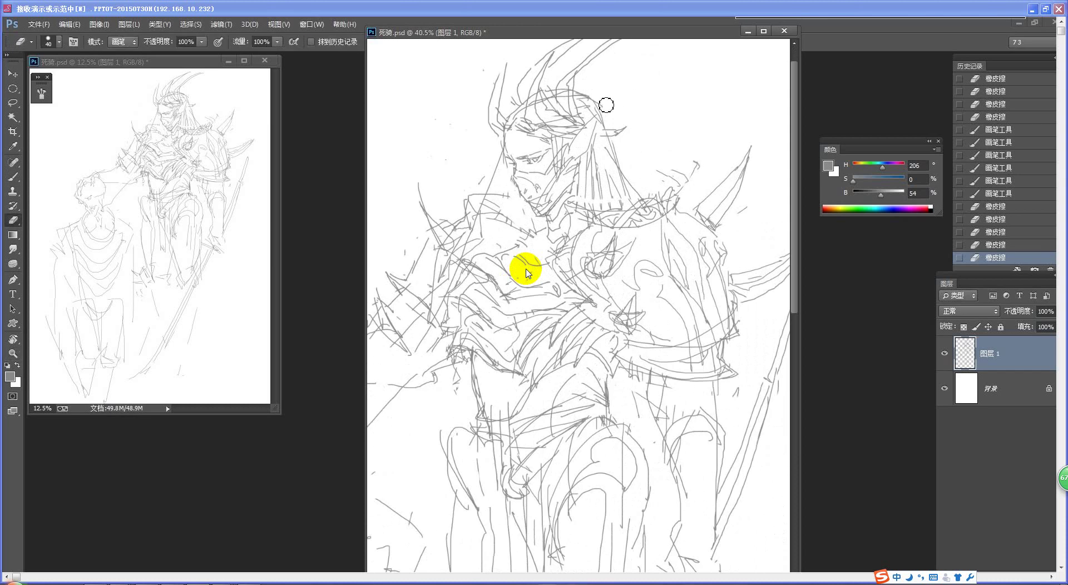
left_click_drag(601, 100, 641, 179)
key("b")
key("e")
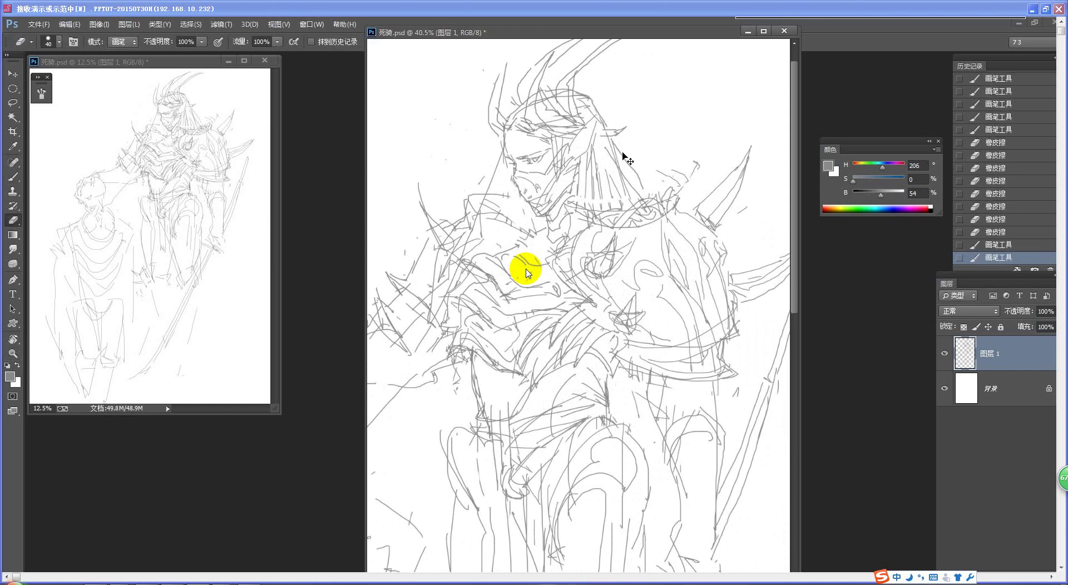
key("ctrl+z")
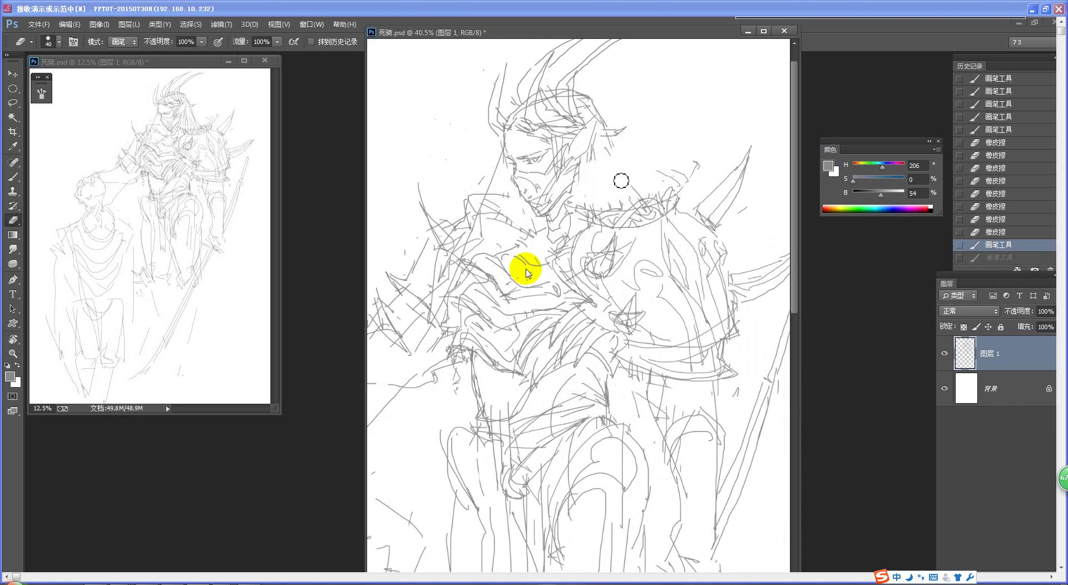
mouse_move(639, 191)
left_mouse_down()
mouse_move(615, 167)
mouse_move(615, 206)
left_mouse_up()
Draw a new hair outline from behind the warrior's ear down to the collar, undoing the first attempts.
key("b")
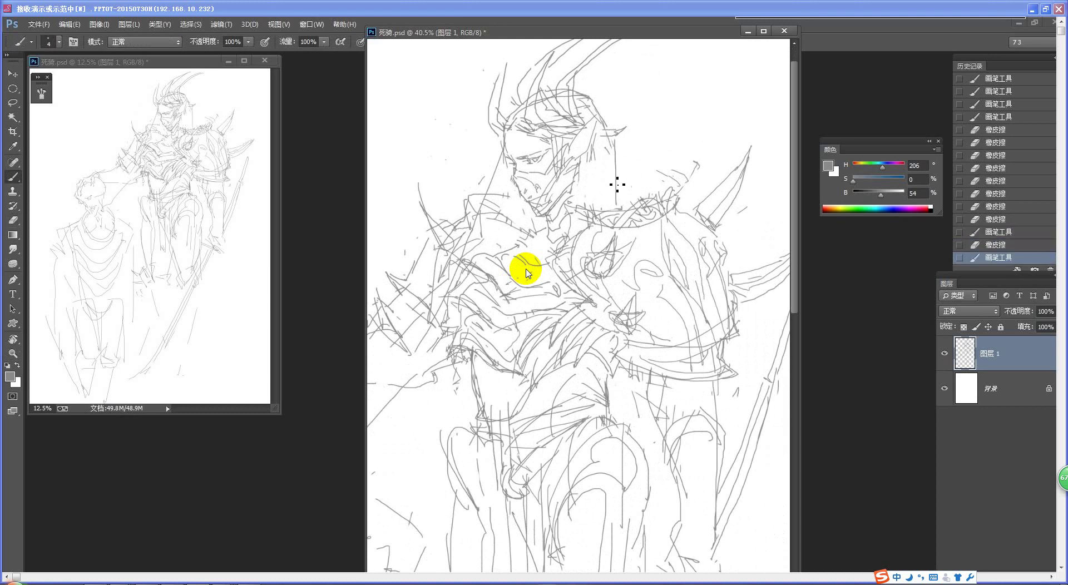
key("ctrl+z")
key("ctrl+z")
key("ctrl+z")
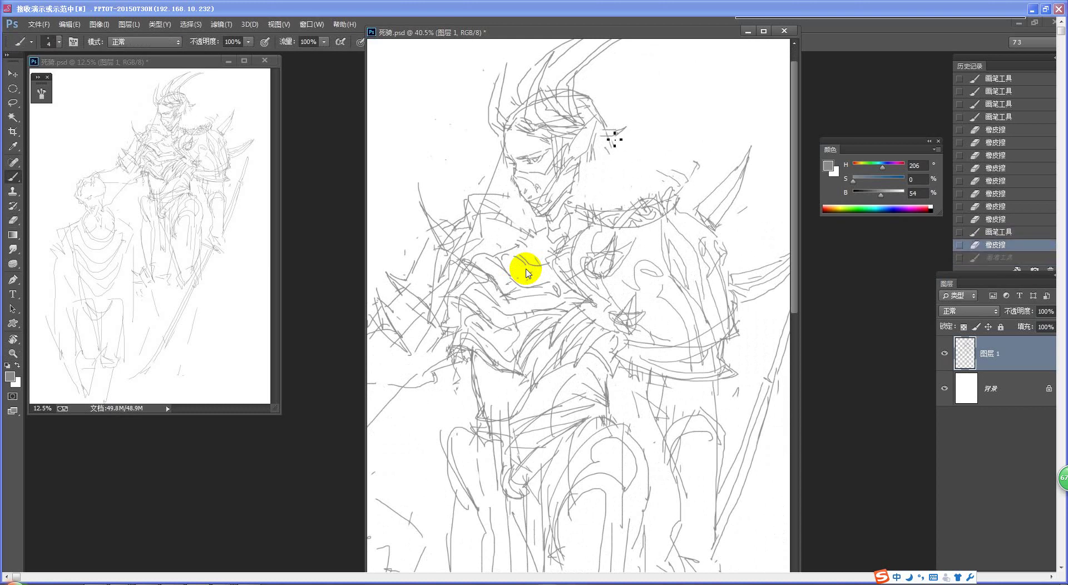
left_click_drag(614, 139, 617, 206)
key("ctrl+z")
mouse_move(606, 138)
left_mouse_down()
mouse_move(609, 214)
mouse_move(616, 206)
left_mouse_up()
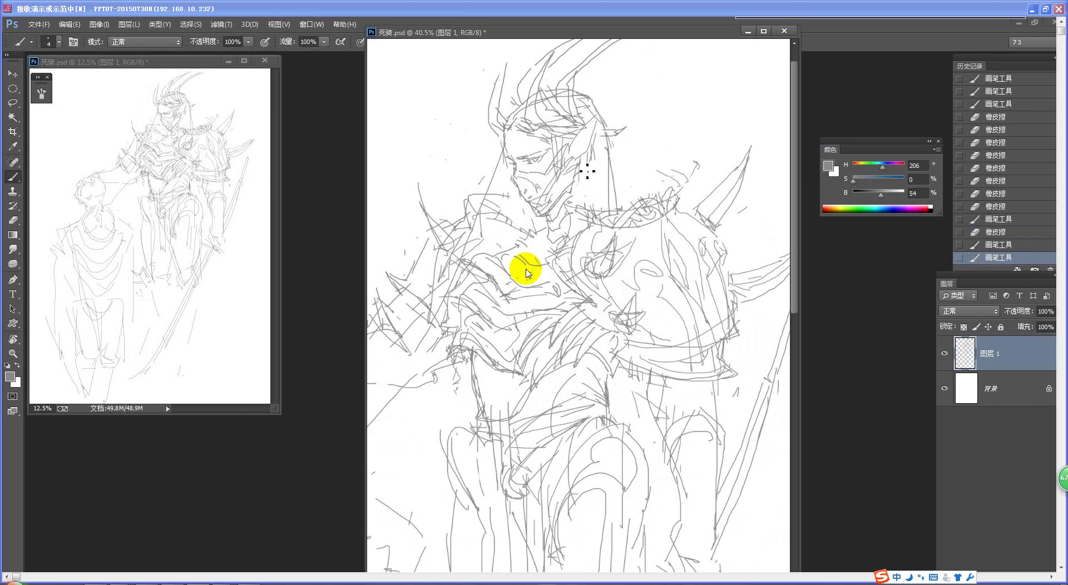
Draw hair strands from the warrior's jaw onto the chest and behind the ear, flaring towards the shoulder.
left_click_drag(577, 163, 552, 206)
mouse_move(541, 262)
left_mouse_down()
mouse_move(574, 191)
mouse_move(592, 215)
left_mouse_up()
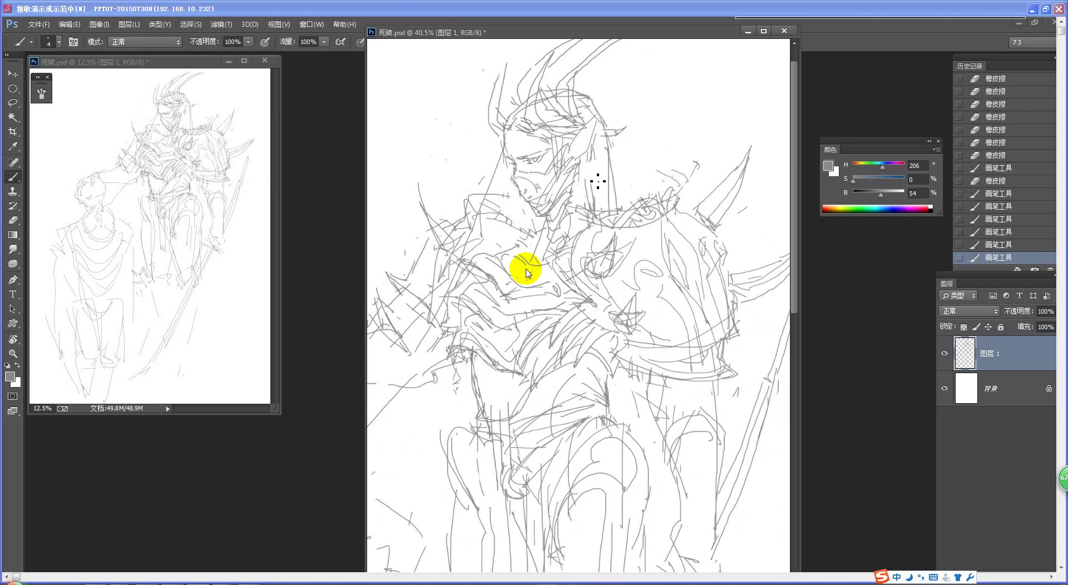
mouse_move(597, 179)
left_mouse_down()
mouse_move(599, 212)
mouse_move(627, 211)
left_mouse_up()
left_click_drag(613, 162, 644, 212)
Erase the long line from the warrior's forehead to the far shoulder and draw hair strands below his chin.
key("e")
mouse_move(502, 163)
left_mouse_down()
mouse_move(491, 199)
mouse_move(506, 177)
mouse_move(503, 201)
mouse_move(459, 276)
left_mouse_up()
key("b")
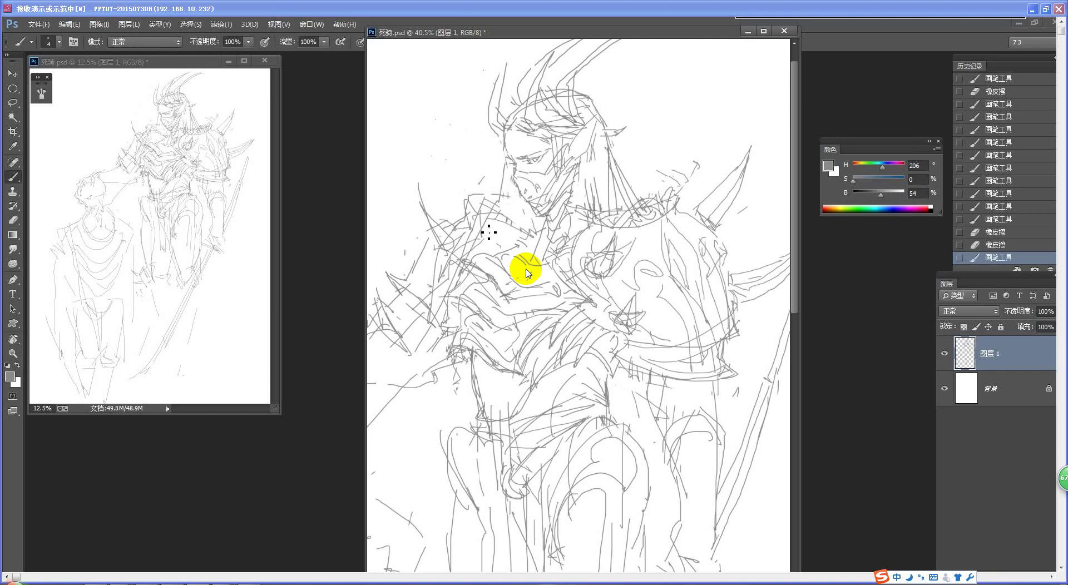
mouse_move(504, 196)
left_mouse_down()
mouse_move(474, 260)
mouse_move(535, 228)
left_mouse_up()
key("ctrl+space")
left_click_drag(557, 281, 504, 300)
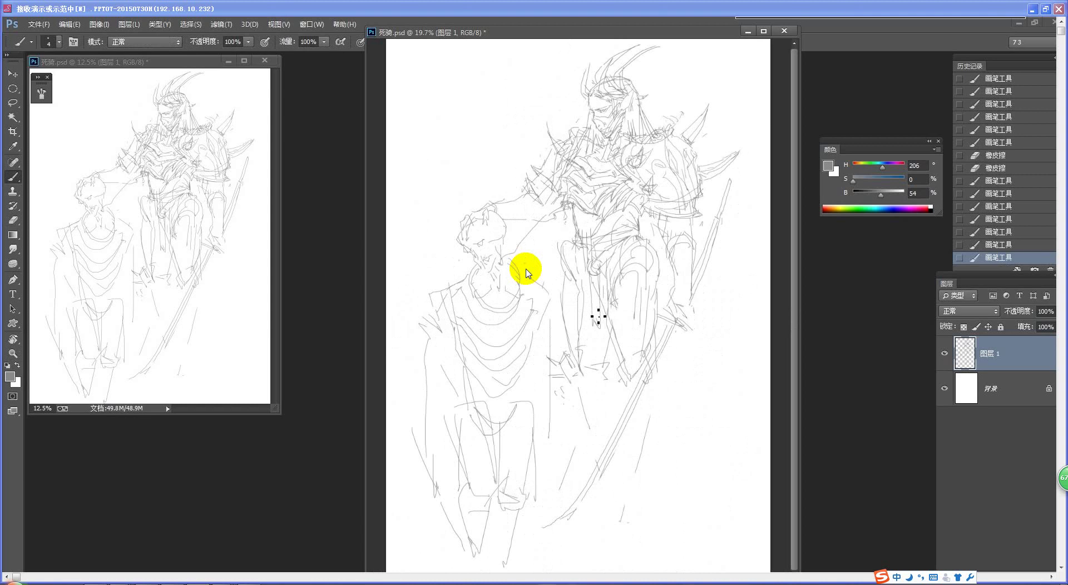
Erase the lines around the warrior's eye and cheek and redraw the strokes of his face and beard.
key("ctrl+space")
left_click_drag(617, 103, 690, 106)
key("e")
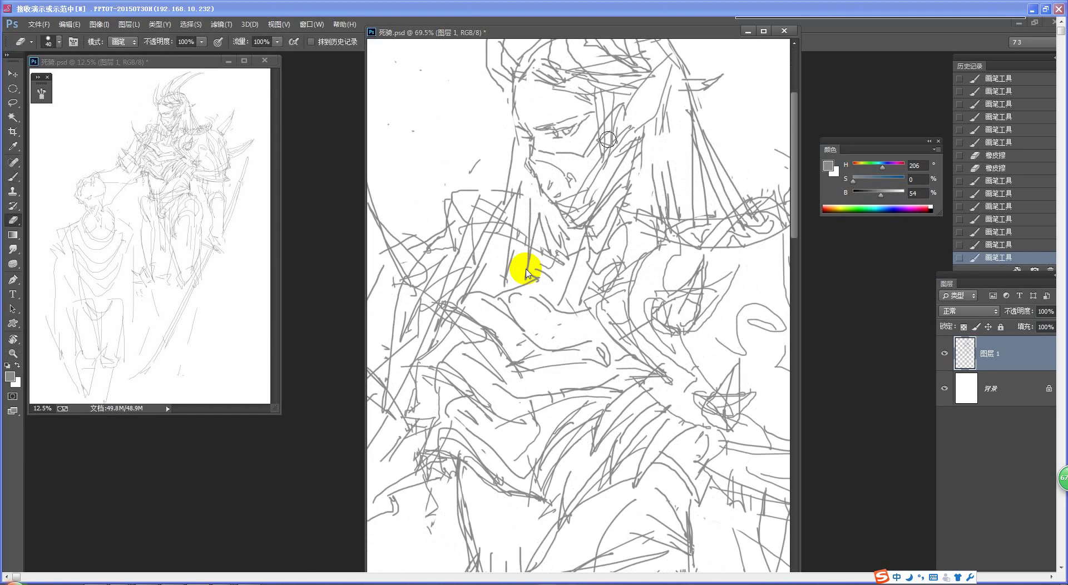
mouse_move(569, 117)
left_mouse_down()
mouse_move(581, 111)
mouse_move(573, 122)
left_mouse_up()
key("b")
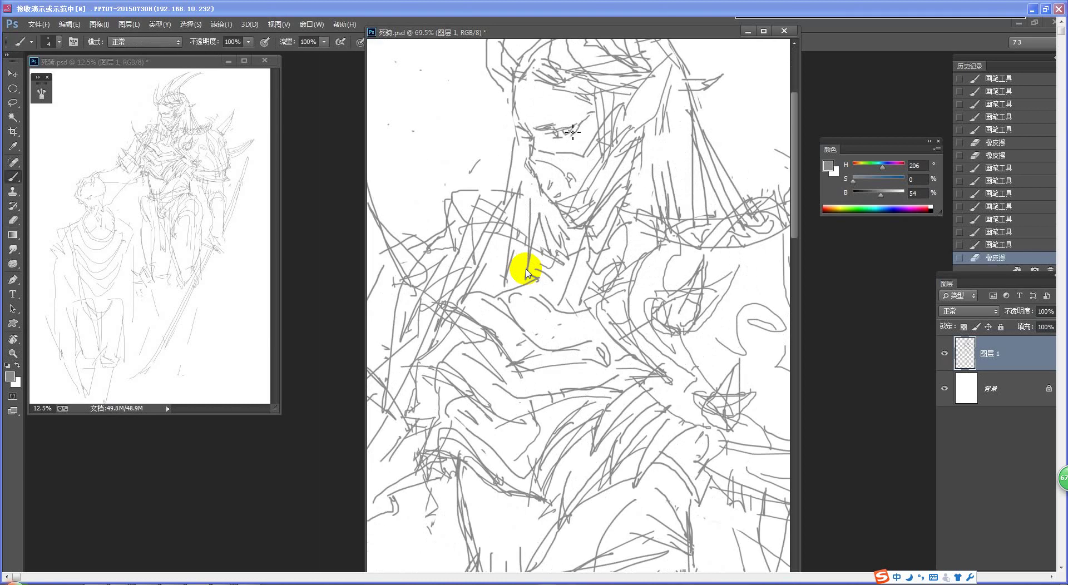
mouse_move(554, 134)
left_mouse_down()
mouse_move(593, 124)
mouse_move(551, 291)
mouse_move(515, 284)
left_mouse_up()
key("z")
key("z")
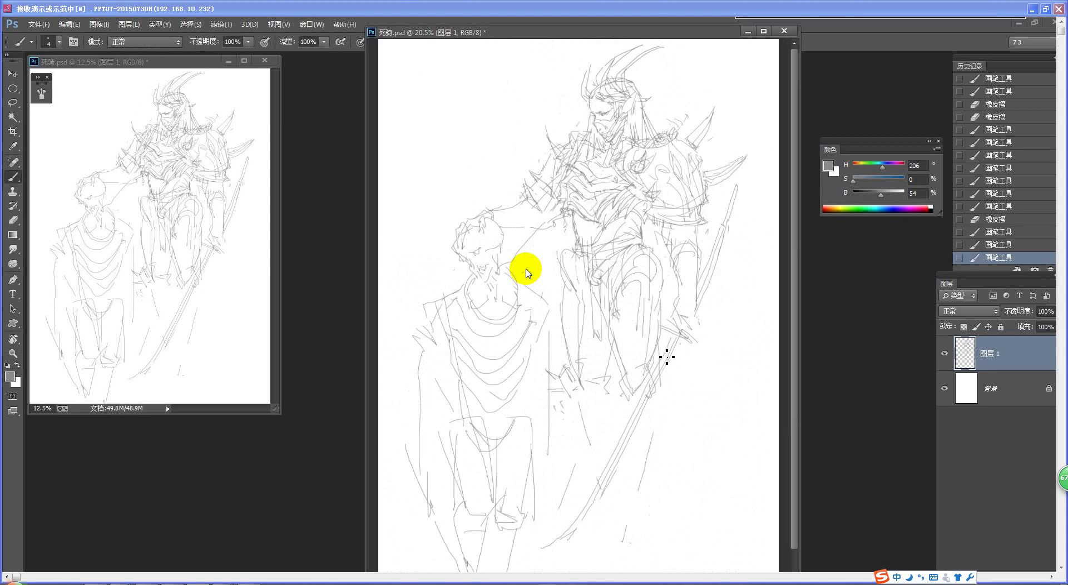
Add strokes to the warrior's thigh armour and rework the lines of his spiked shoulder guard and the arm below, undoing unwanted strokes.
left_click_drag(634, 261, 668, 279)
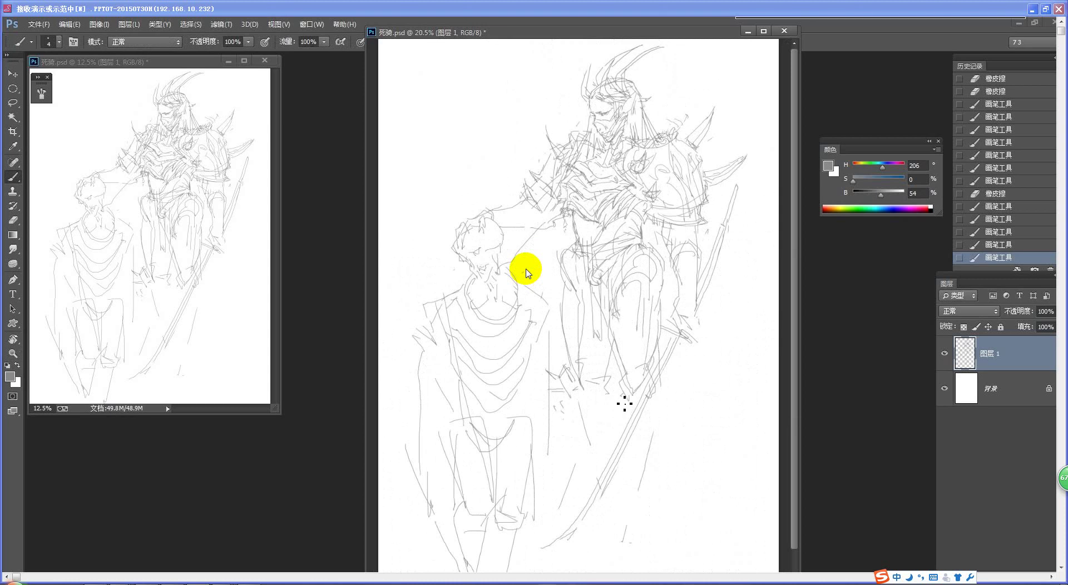
key("e")
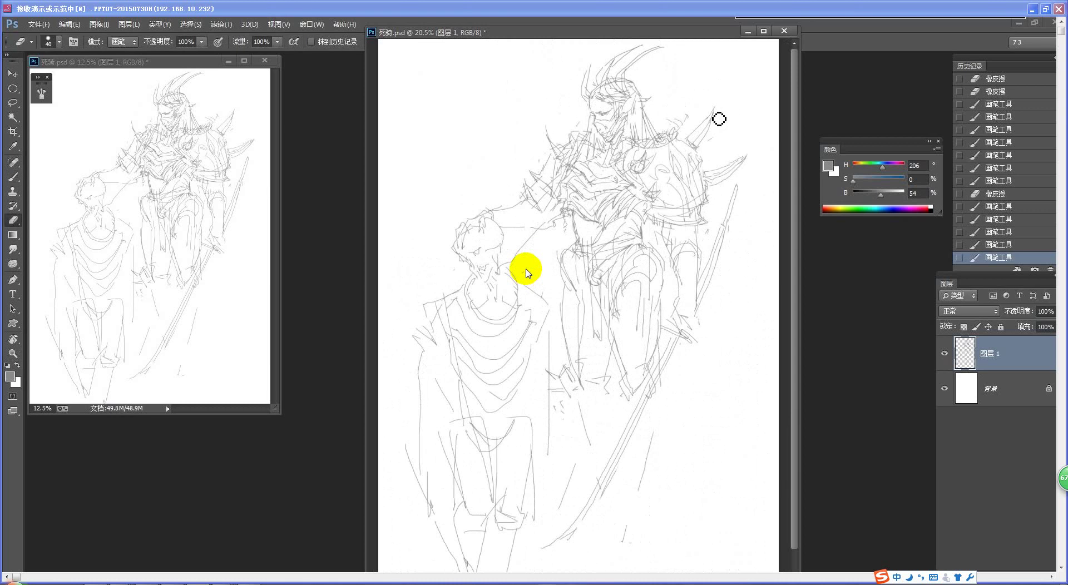
left_click(692, 125)
key("b")
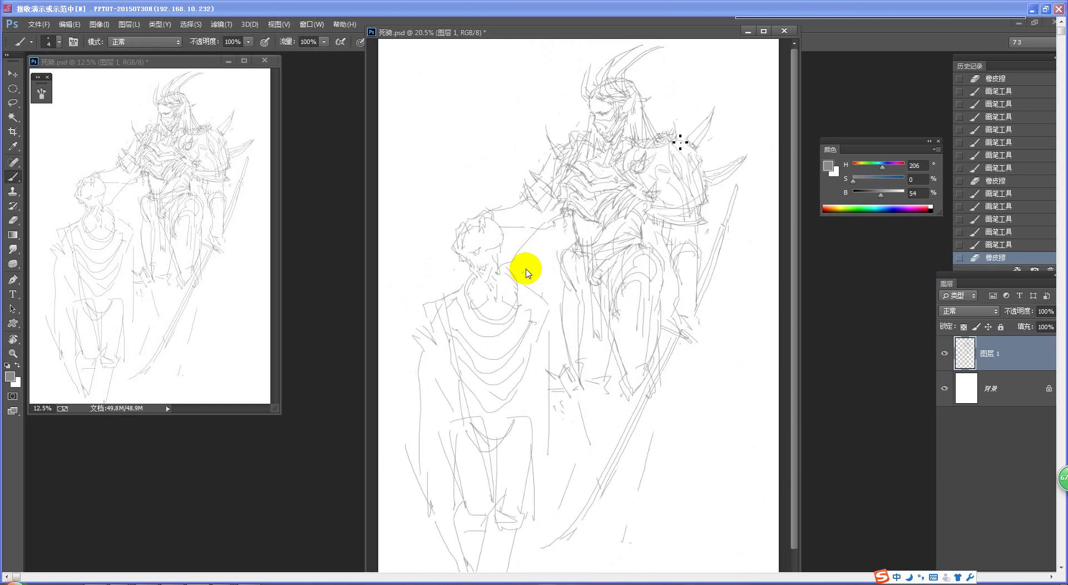
left_click_drag(679, 141, 665, 134)
key("ctrl+alt+z")
key("ctrl+alt+z")
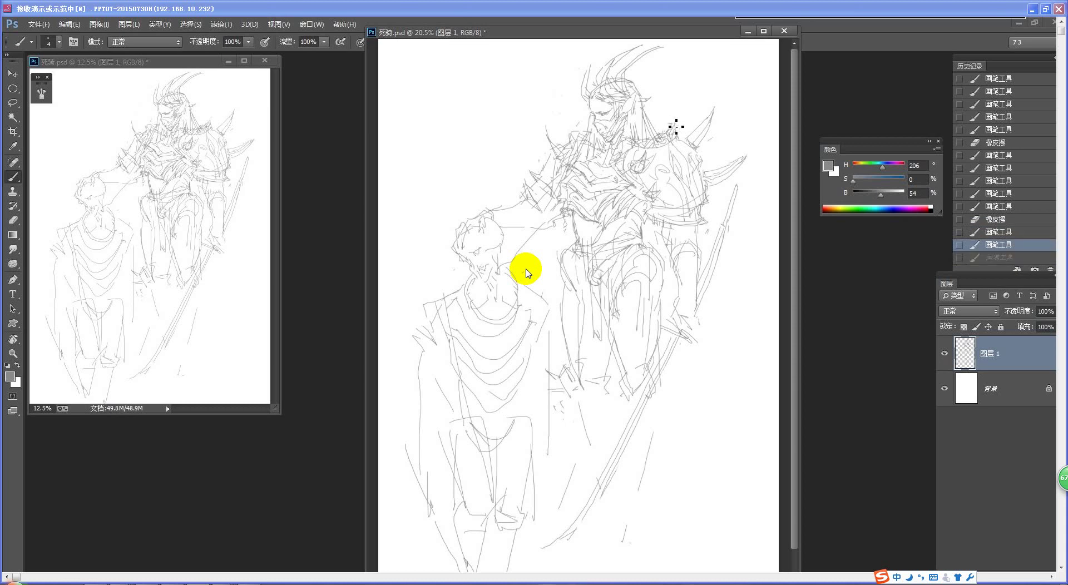
mouse_move(675, 124)
left_mouse_down()
mouse_move(701, 141)
mouse_move(711, 164)
mouse_move(681, 137)
mouse_move(704, 160)
mouse_move(698, 151)
mouse_move(714, 225)
left_mouse_up()
key("ctrl+z")
key("ctrl+alt+z")
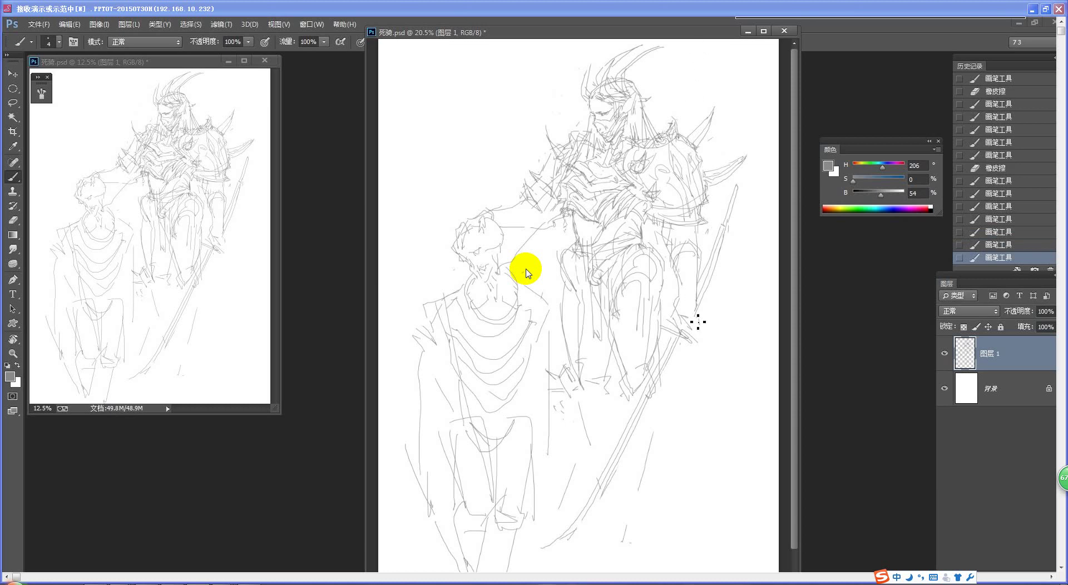
Erase the long curved sword from the warrior's lowered hand, both the blade and the part above the hand.
key("e")
left_click(674, 345)
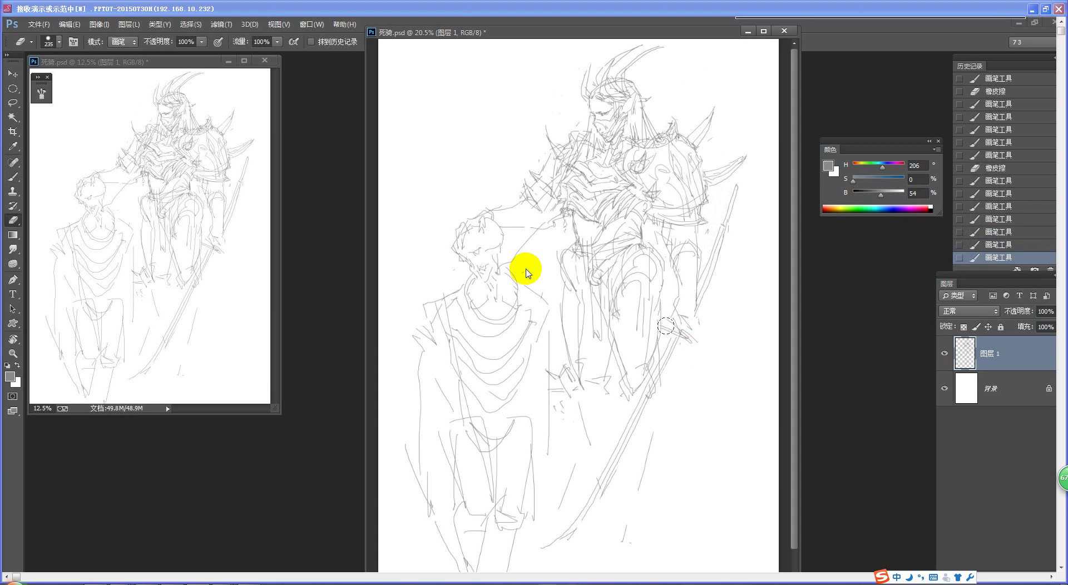
left_click_drag(666, 326, 685, 337)
mouse_move(675, 341)
left_mouse_down()
mouse_move(568, 539)
mouse_move(716, 253)
mouse_move(736, 189)
left_mouse_up()
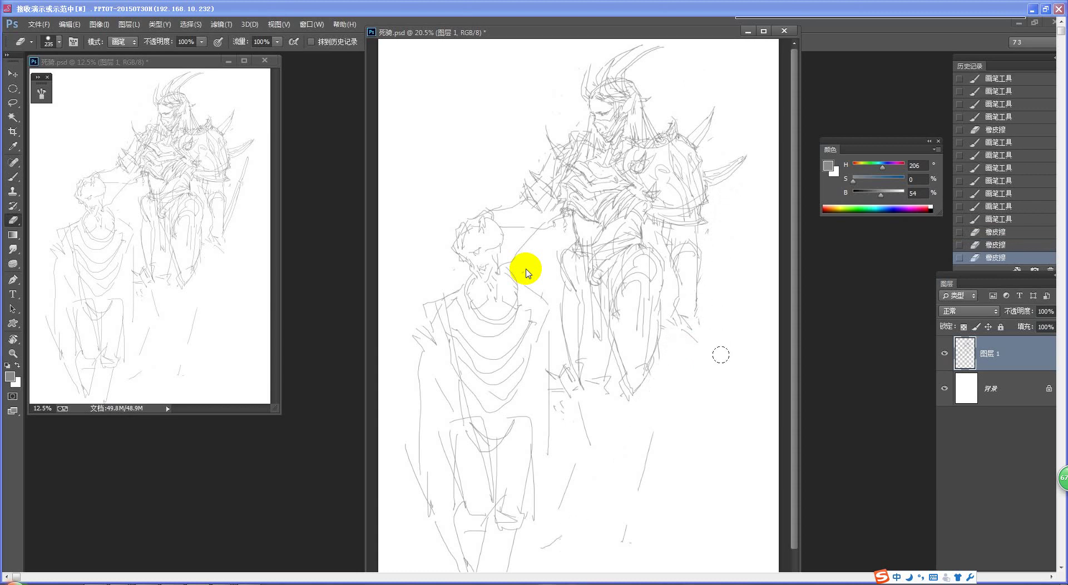
Try an oval sword pommel under the warrior's lowered hand and undo the rough strokes.
key("b")
mouse_move(691, 311)
left_mouse_down()
mouse_move(710, 345)
mouse_move(683, 349)
mouse_move(690, 315)
mouse_move(690, 332)
mouse_move(710, 337)
mouse_move(682, 345)
mouse_move(712, 342)
mouse_move(683, 345)
mouse_move(692, 334)
mouse_move(714, 341)
mouse_move(692, 351)
left_mouse_up()
key("ctrl+alt+z")
key("ctrl+alt+z")
key("ctrl+alt+z")
key("ctrl+alt+z")
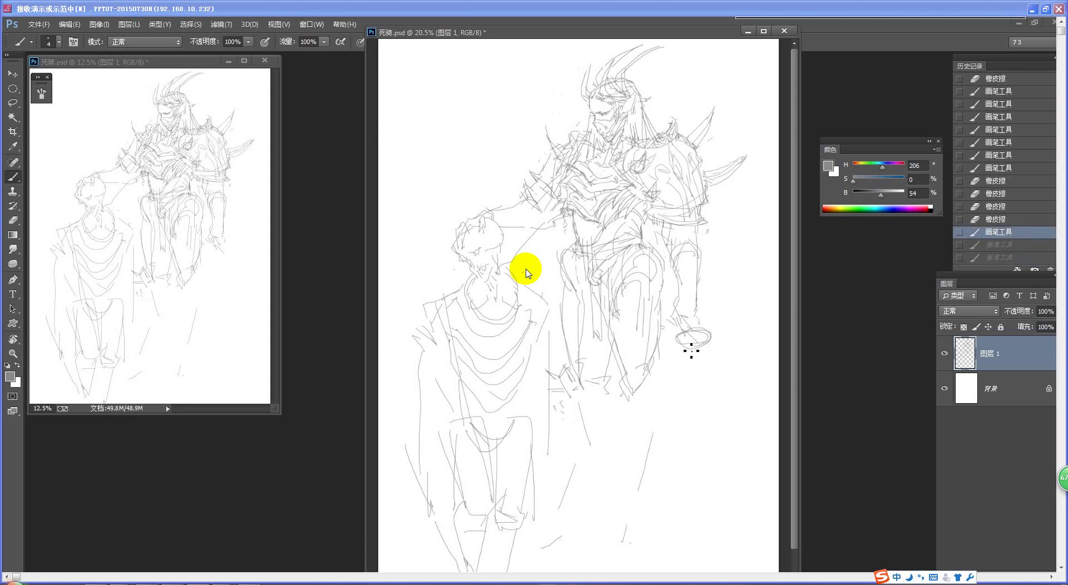
key("ctrl+alt+z")
key("ctrl+alt+z")
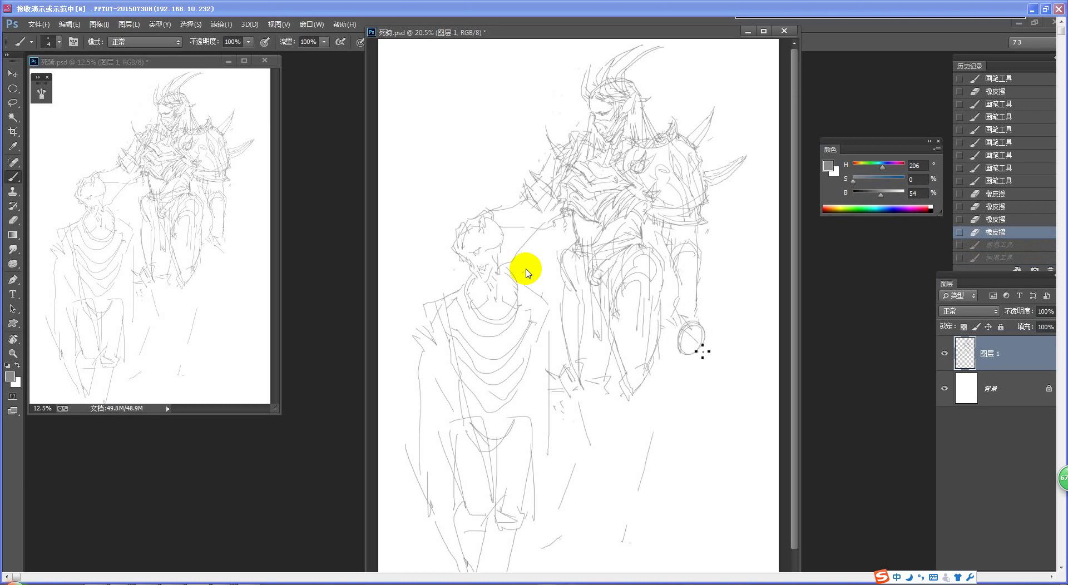
Try a round sword guard at the lowered hand with a long straight blade slanting down to the page edge.
key("ctrl+shift+z")
key("ctrl+shift+z")
left_click_drag(700, 345, 723, 405)
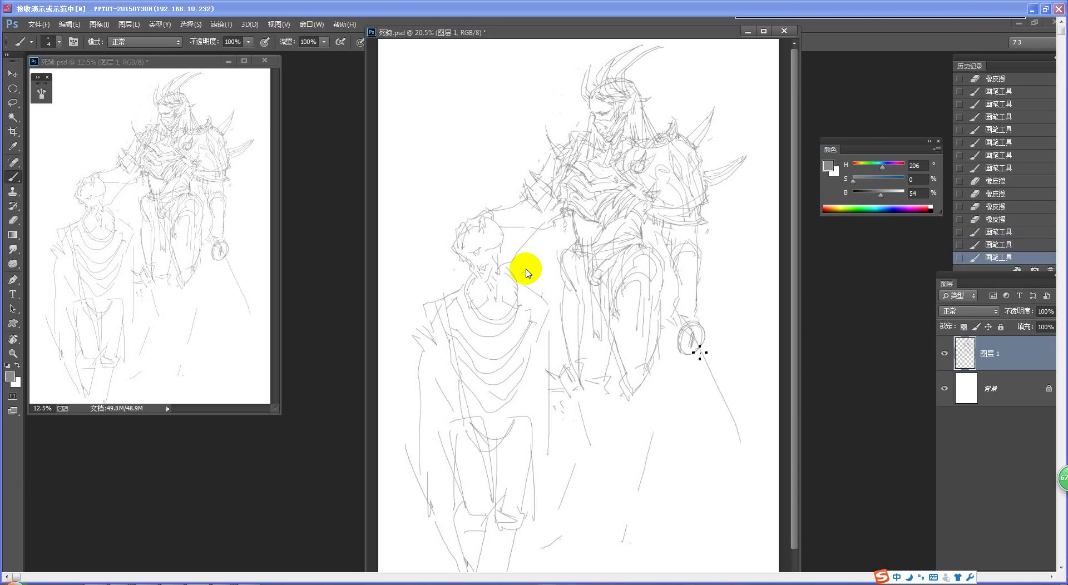
left_click_drag(698, 348, 757, 485)
left_click_drag(716, 393, 778, 516)
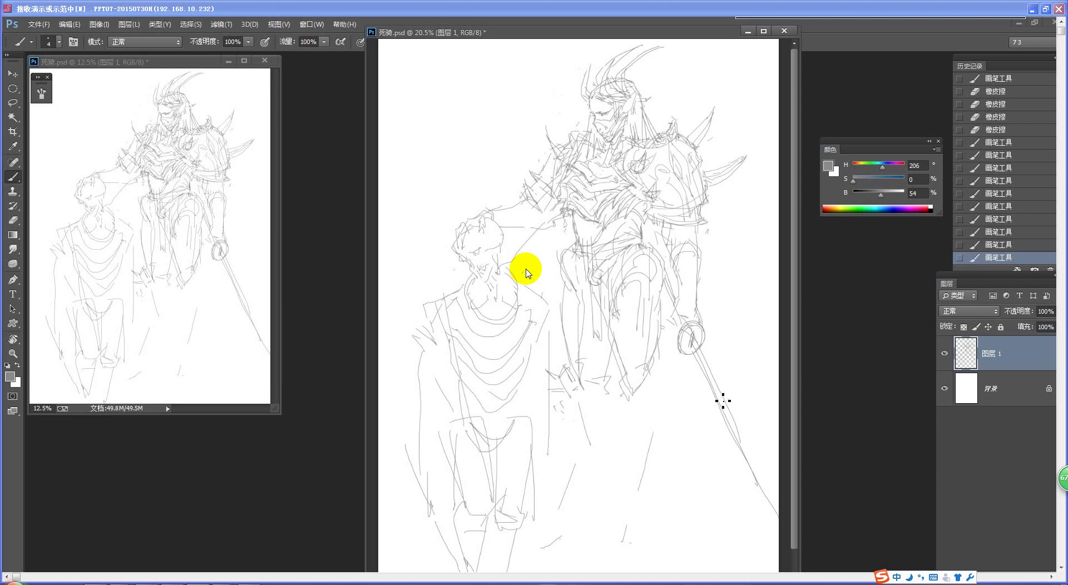
Undo the straight blade and the round guard at the warrior's lowered hand.
key("ctrl+alt+z")
key("ctrl+alt+z")
key("ctrl+alt+z")
key("ctrl+alt+z")
key("ctrl+alt+z")
key("ctrl+alt+z")
key("ctrl+alt+z")
key("ctrl+alt+z")
key("ctrl+alt+z")
key("ctrl+alt+z")
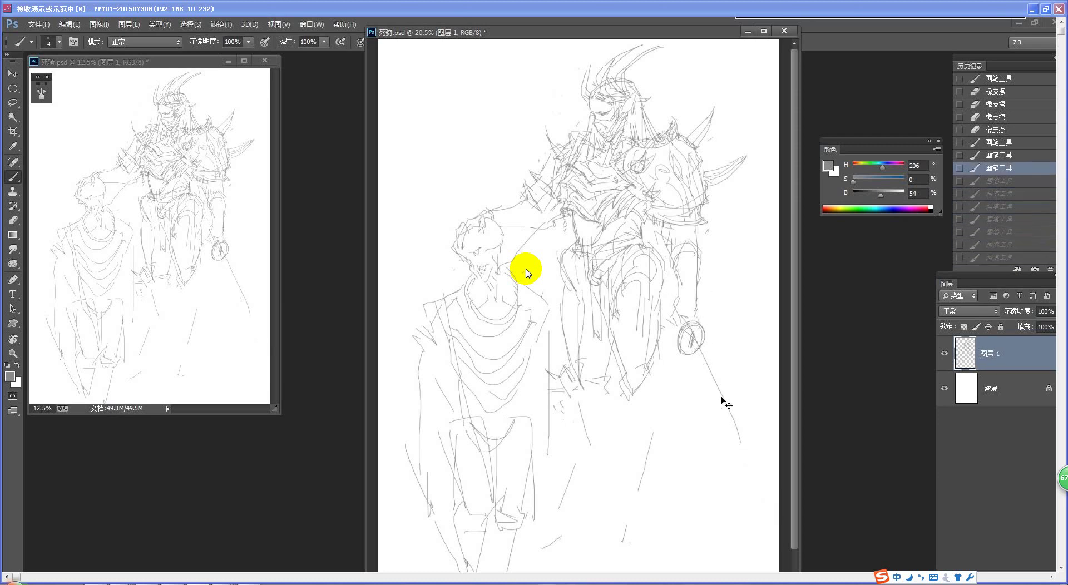
key("ctrl+alt+z")
key("ctrl+shift+z")
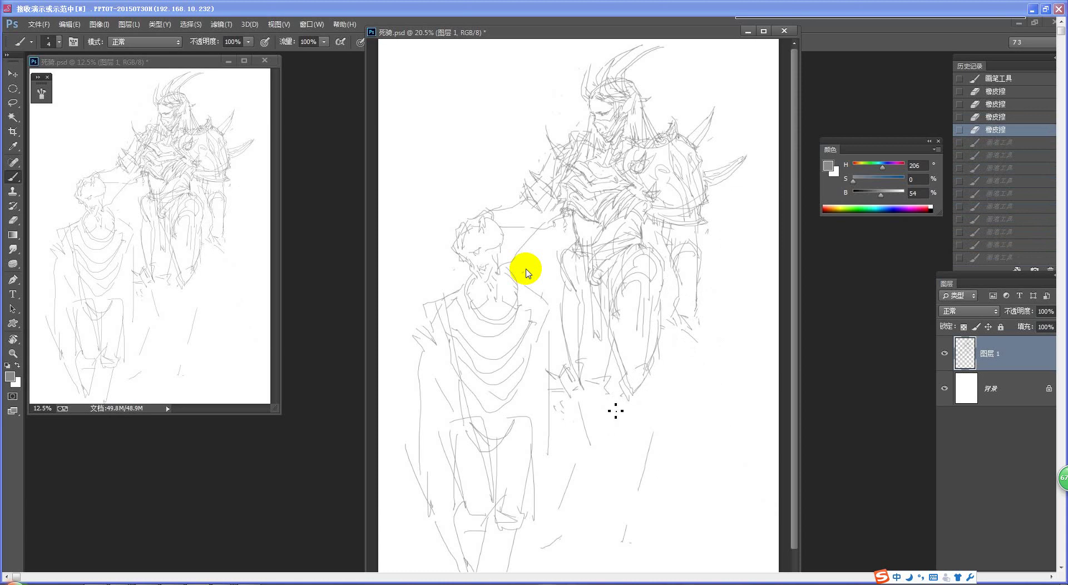
Try knee and upper shin lines for the warrior's leg nearer the draped figure, undoing several attempts.
mouse_move(607, 402)
left_mouse_down()
mouse_move(615, 429)
mouse_move(607, 461)
mouse_move(614, 445)
left_mouse_up()
key("ctrl+alt+z")
mouse_move(577, 409)
left_mouse_down()
mouse_move(587, 439)
mouse_move(571, 406)
mouse_move(570, 427)
mouse_move(578, 434)
mouse_move(570, 405)
mouse_move(576, 424)
mouse_move(583, 357)
mouse_move(568, 406)
mouse_move(591, 423)
mouse_move(601, 450)
mouse_move(591, 440)
mouse_move(588, 500)
left_mouse_up()
key("ctrl+alt+z")
key("ctrl+alt+z")
key("ctrl+alt+z")
key("ctrl+alt+z")
key("ctrl+alt+z")
key("ctrl+z")
left_click_drag(589, 443, 596, 497)
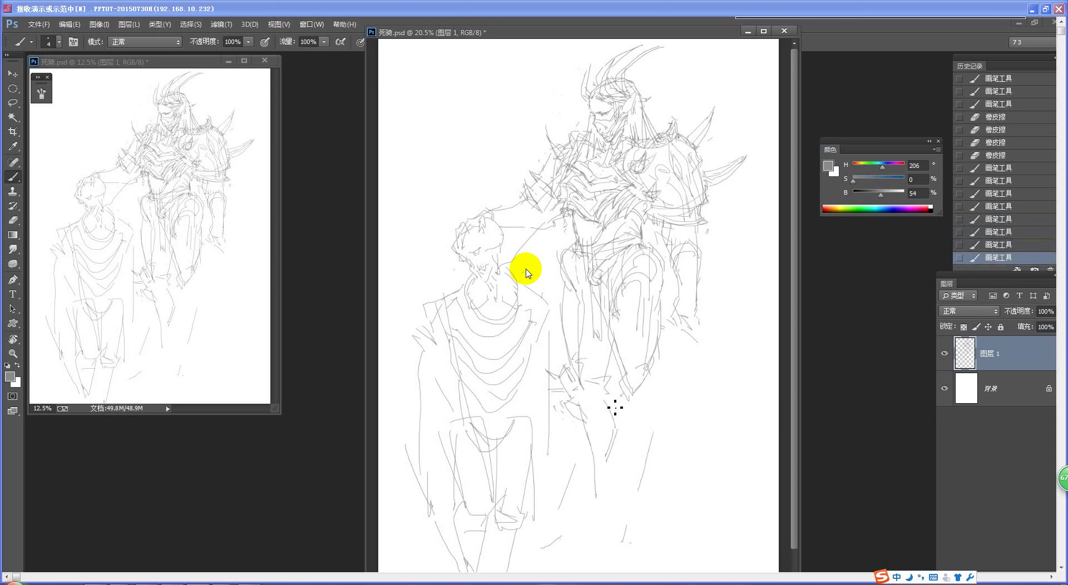
Extend the shin and calf outlines of the leg nearer the draped figure down to a narrow ankle.
mouse_move(612, 407)
left_mouse_down()
mouse_move(623, 429)
mouse_move(612, 493)
left_mouse_up()
mouse_move(596, 457)
left_mouse_down()
mouse_move(598, 487)
mouse_move(606, 519)
left_mouse_up()
key("ctrl+alt+z")
key("ctrl+alt+z")
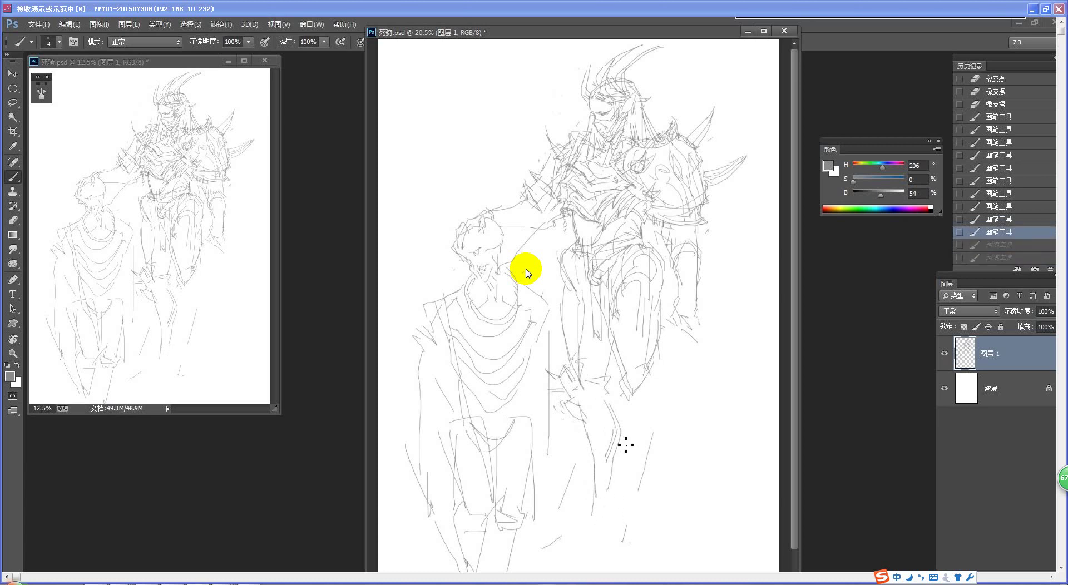
left_click_drag(619, 435, 608, 509)
left_click_drag(586, 428, 593, 520)
Try contour strokes for the lower leg on the lowered-hand side and undo them.
left_click_drag(652, 502, 664, 521)
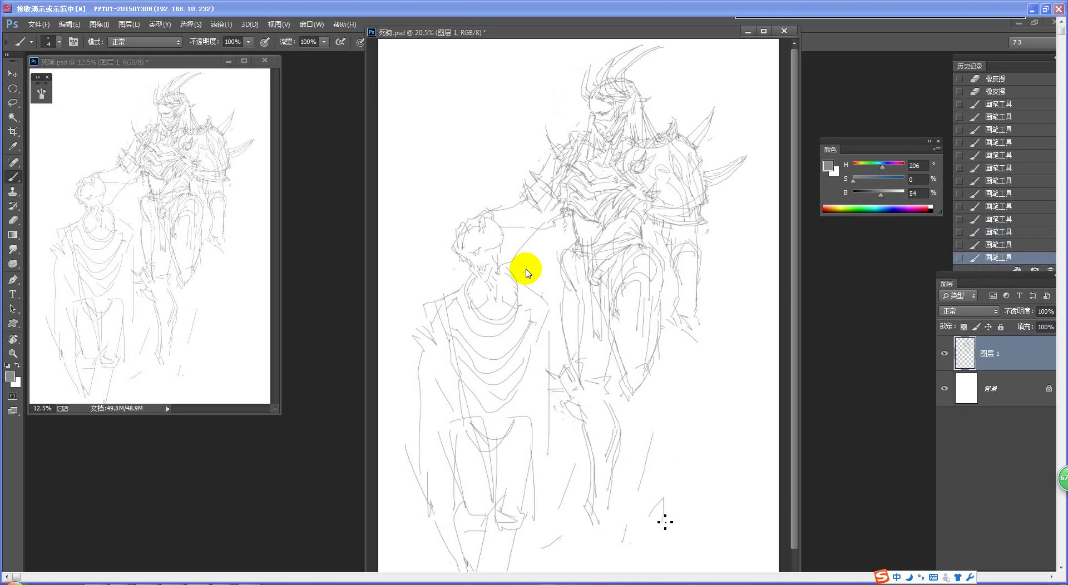
key("ctrl+alt+z")
mouse_move(657, 376)
left_mouse_down()
mouse_move(662, 463)
mouse_move(651, 502)
left_mouse_up()
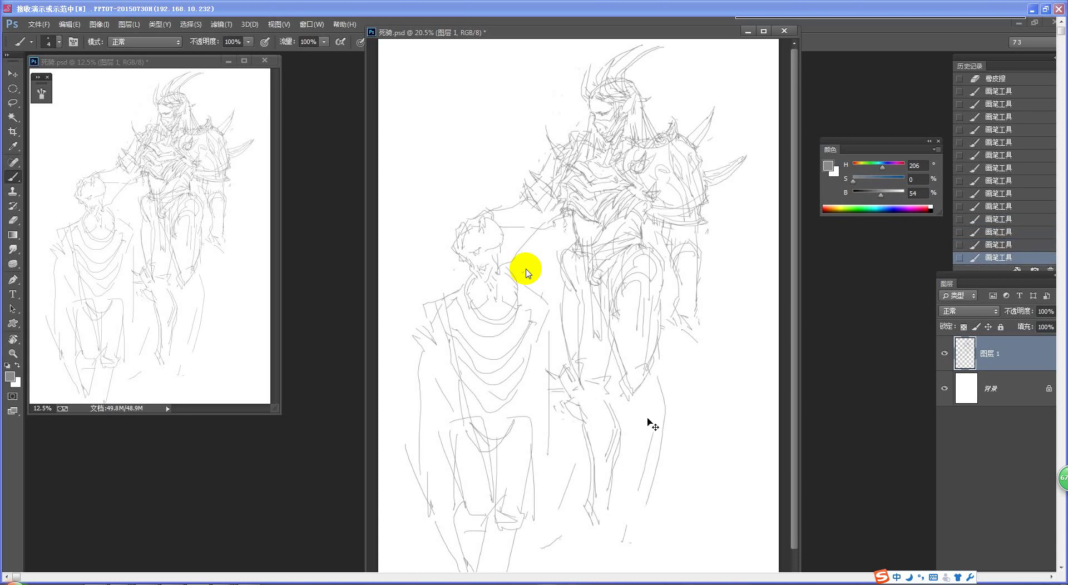
key("ctrl+z")
left_click_drag(655, 403, 643, 501)
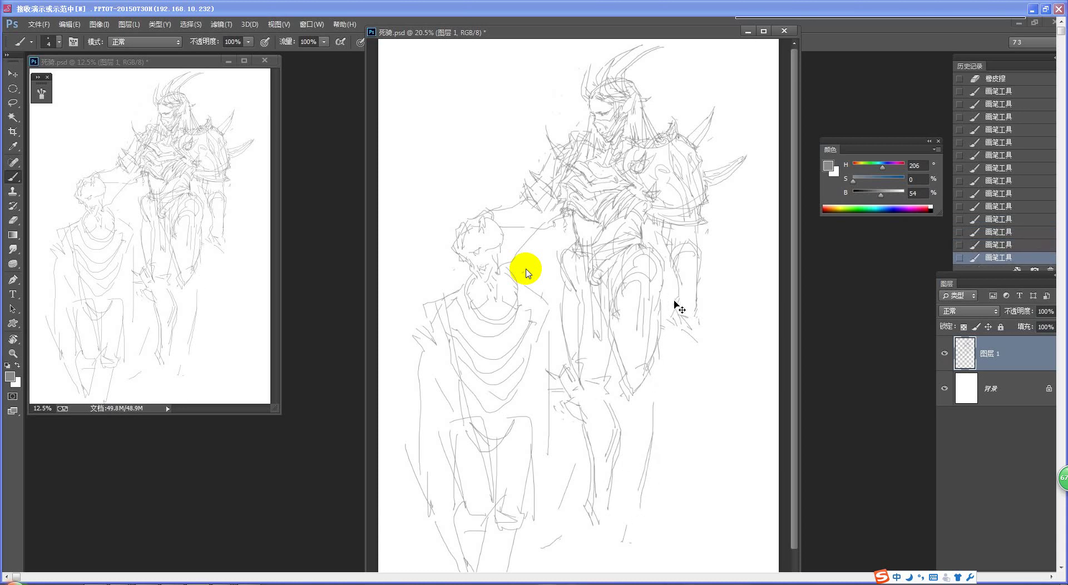
key("ctrl+z")
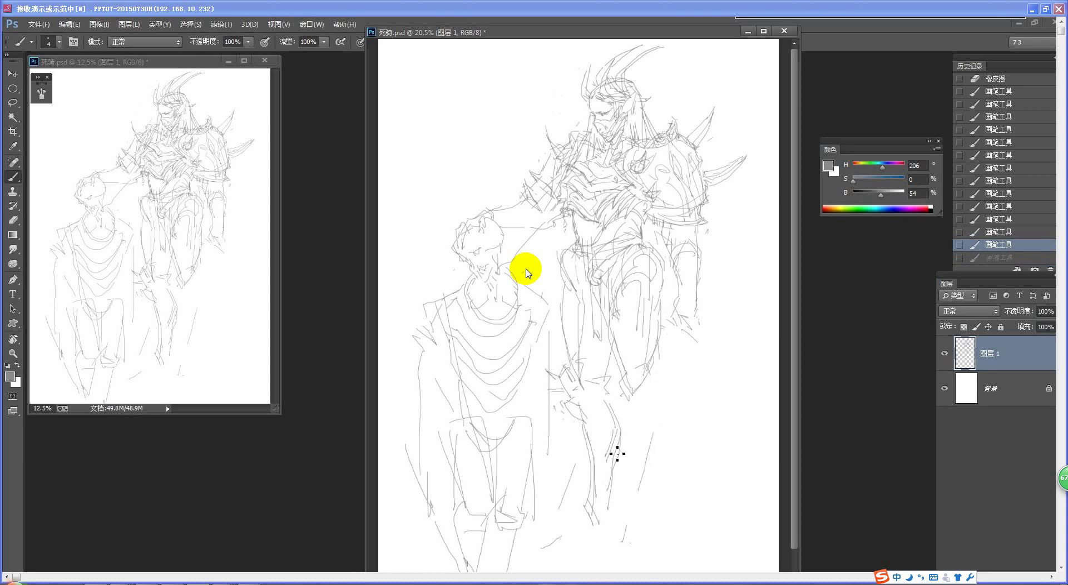
Reshape the knee and calf of the leg nearer the draped figure and add its pointed foot, undoing unwanted strokes.
left_click_drag(616, 348, 610, 406)
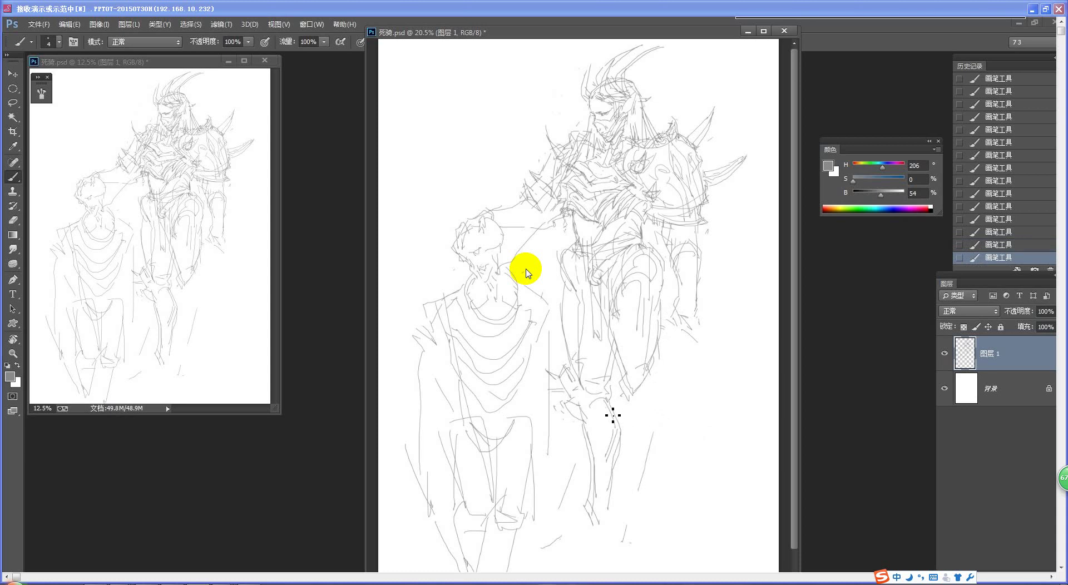
key("ctrl+z")
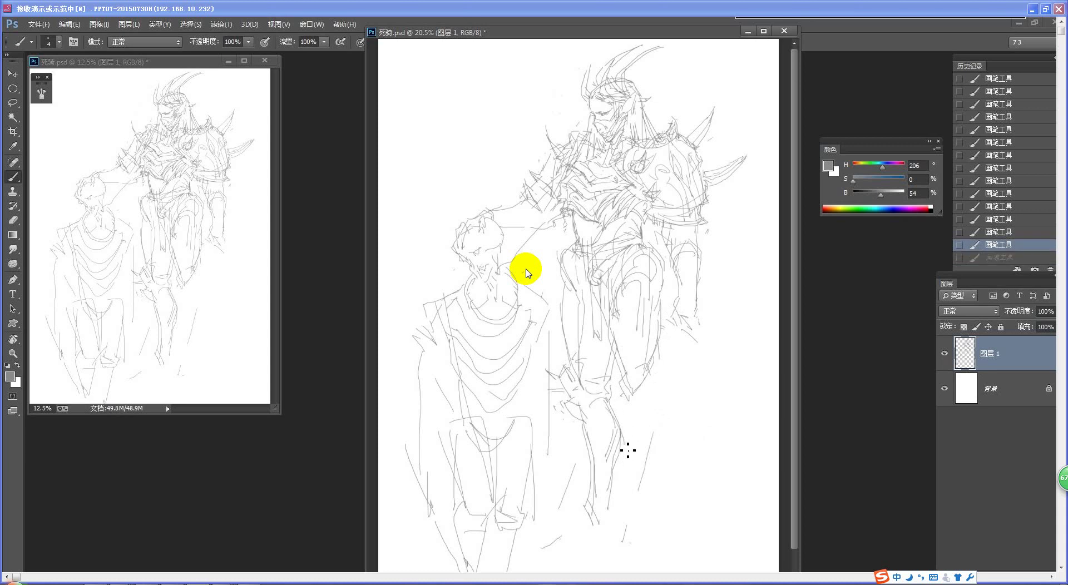
key("ctrl+z")
key("ctrl+z")
key("ctrl+z")
key("ctrl+z")
key("ctrl+z")
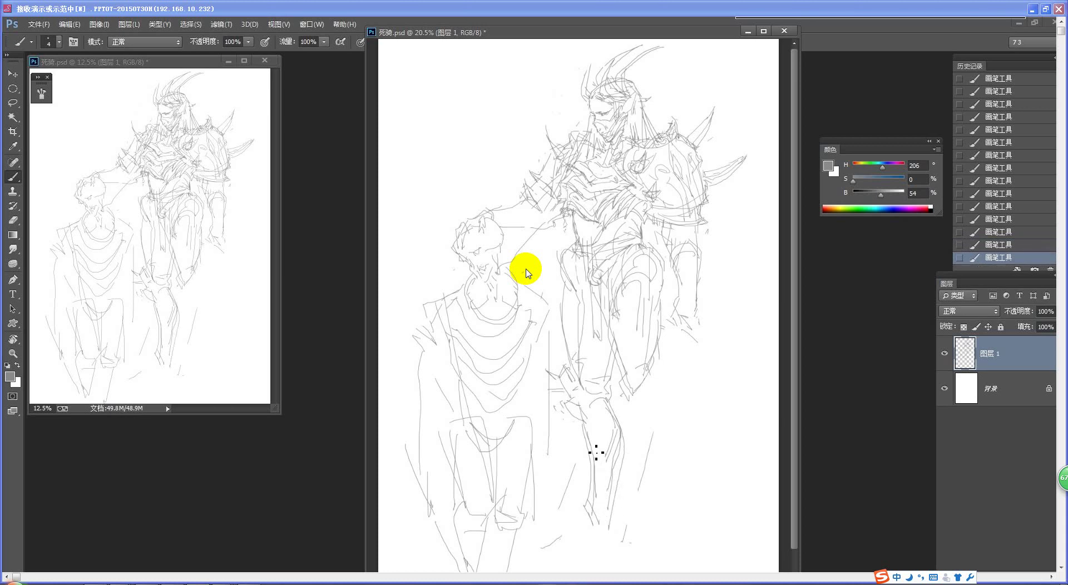
left_click_drag(581, 426, 595, 474)
left_click_drag(583, 518, 602, 541)
Try a rounded knee and long shin outline for the leg on the lowered-hand side and undo it.
mouse_move(636, 440)
left_mouse_down()
mouse_move(646, 399)
mouse_move(665, 456)
mouse_move(645, 483)
mouse_move(671, 435)
mouse_move(656, 524)
left_mouse_up()
left_click_drag(640, 458, 643, 535)
mouse_move(664, 402)
left_mouse_down()
mouse_move(679, 452)
mouse_move(661, 540)
left_mouse_up()
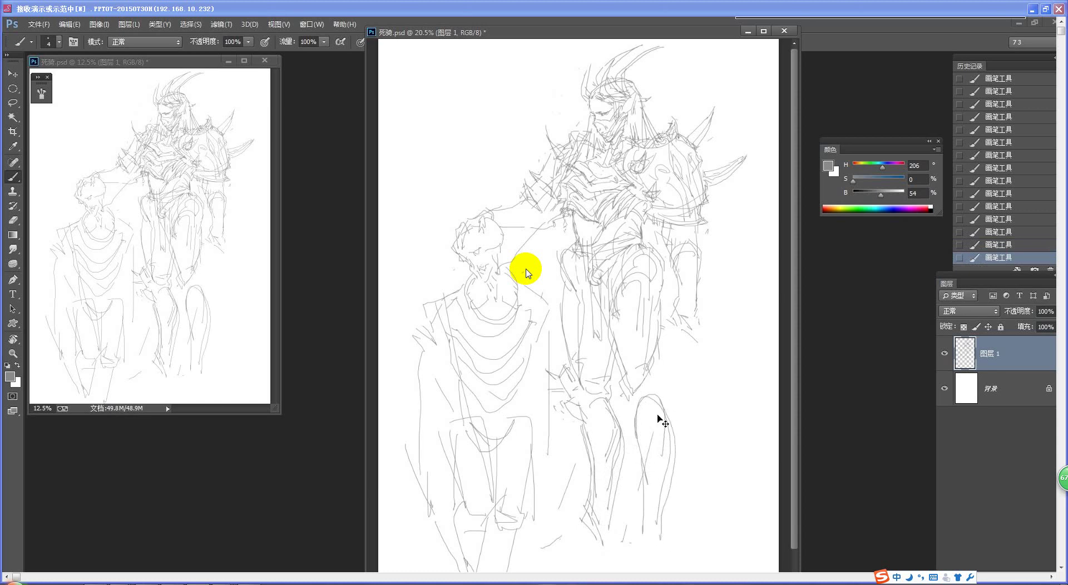
key("ctrl+alt+z")
key("ctrl+alt+z")
key("ctrl+alt+z")
key("ctrl+alt+z")
key("ctrl+alt+z")
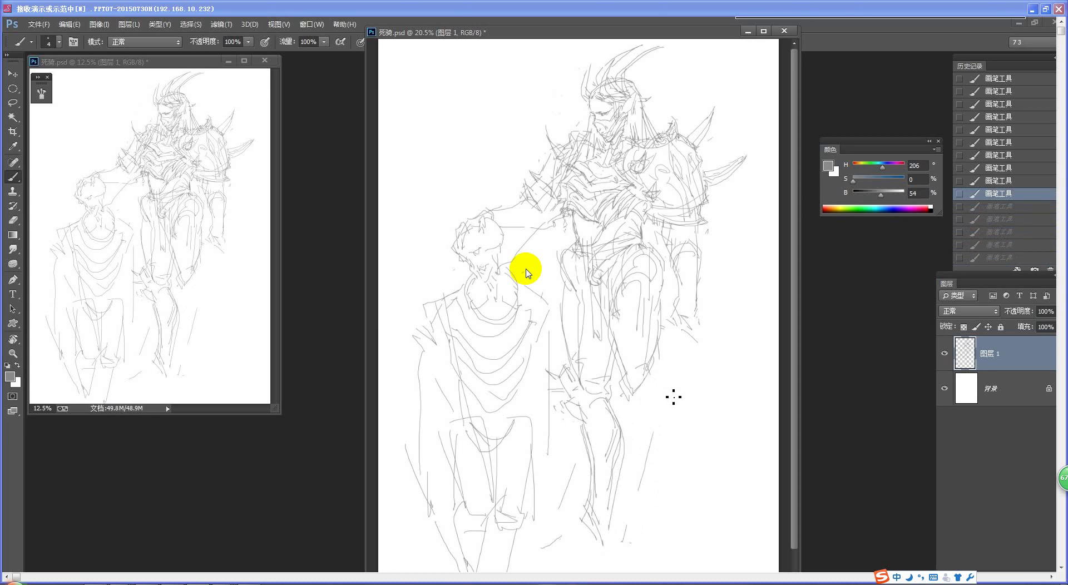
Draw a curved knee guard on the lowered-hand side leg and outline its shin and calf down to a pointed foot.
mouse_move(639, 401)
left_mouse_down()
mouse_move(643, 412)
mouse_move(651, 389)
left_mouse_up()
mouse_move(656, 377)
left_mouse_down()
mouse_move(649, 400)
mouse_move(635, 390)
mouse_move(660, 385)
mouse_move(655, 410)
left_mouse_up()
key("ctrl+shift+z")
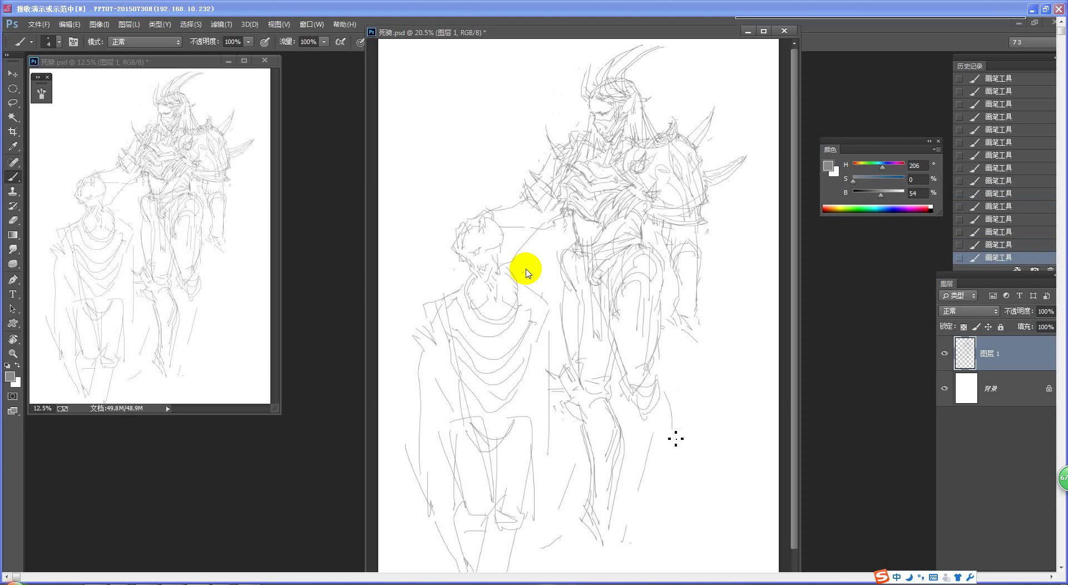
key("ctrl+alt+z")
key("ctrl+shift+z")
left_click_drag(647, 487, 646, 556)
left_click_drag(660, 509, 647, 549)
mouse_move(591, 527)
left_mouse_down()
mouse_move(551, 571)
mouse_move(599, 558)
mouse_move(592, 537)
mouse_move(555, 569)
mouse_move(598, 542)
left_mouse_up()
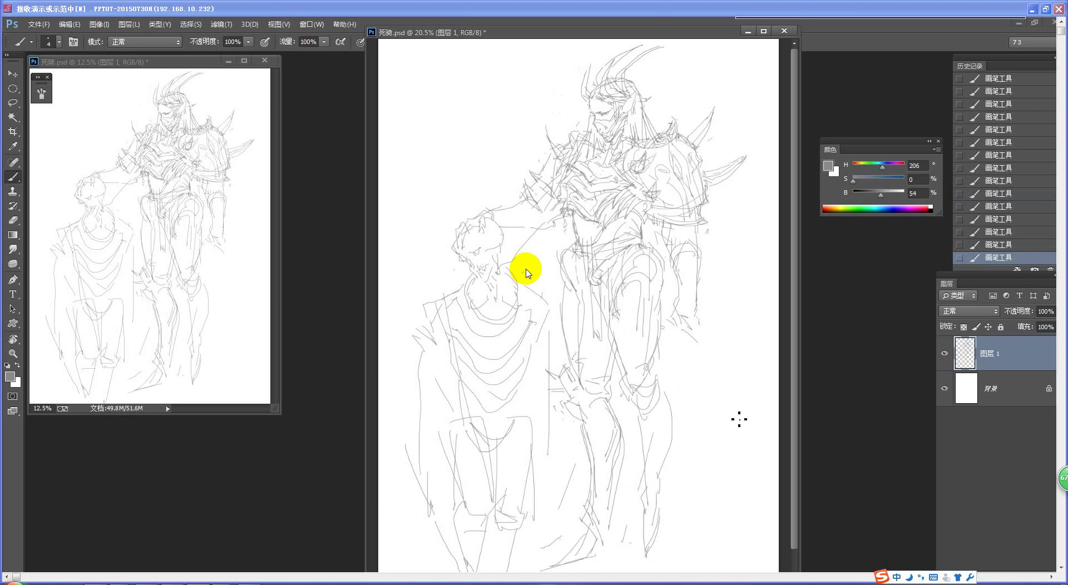
Erase the lower leg nearer the draped figure from the knee down to the foot, undoing a first replacement stroke.
key("e")
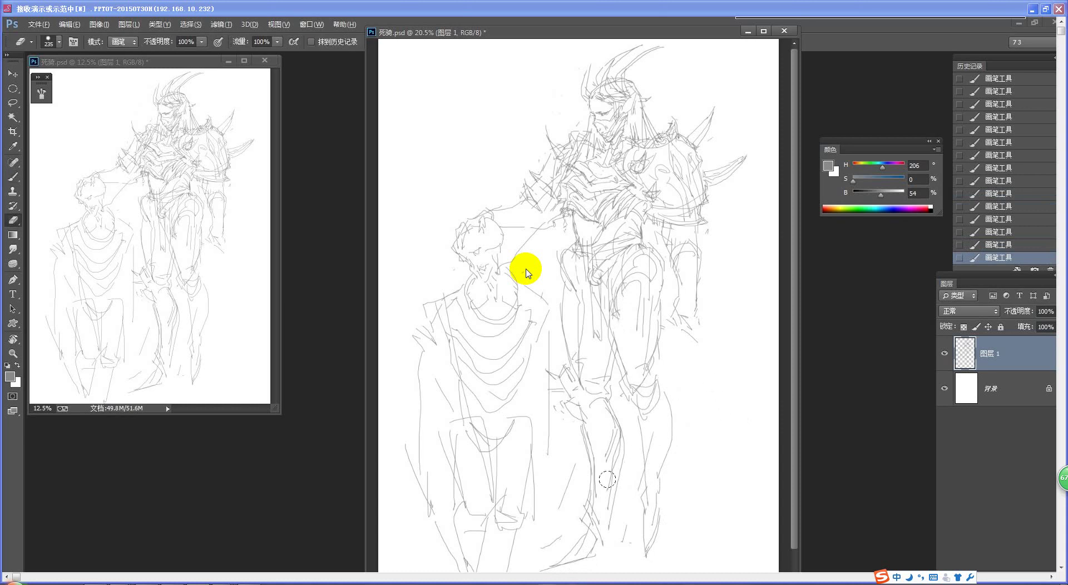
right_click(596, 459, "alt")
mouse_move(588, 425)
left_mouse_down()
mouse_move(594, 531)
mouse_move(608, 446)
mouse_move(588, 412)
mouse_move(596, 396)
mouse_move(603, 453)
mouse_move(568, 392)
mouse_move(586, 507)
mouse_move(579, 391)
mouse_move(608, 484)
left_mouse_up()
key("b")
key("ctrl+z")
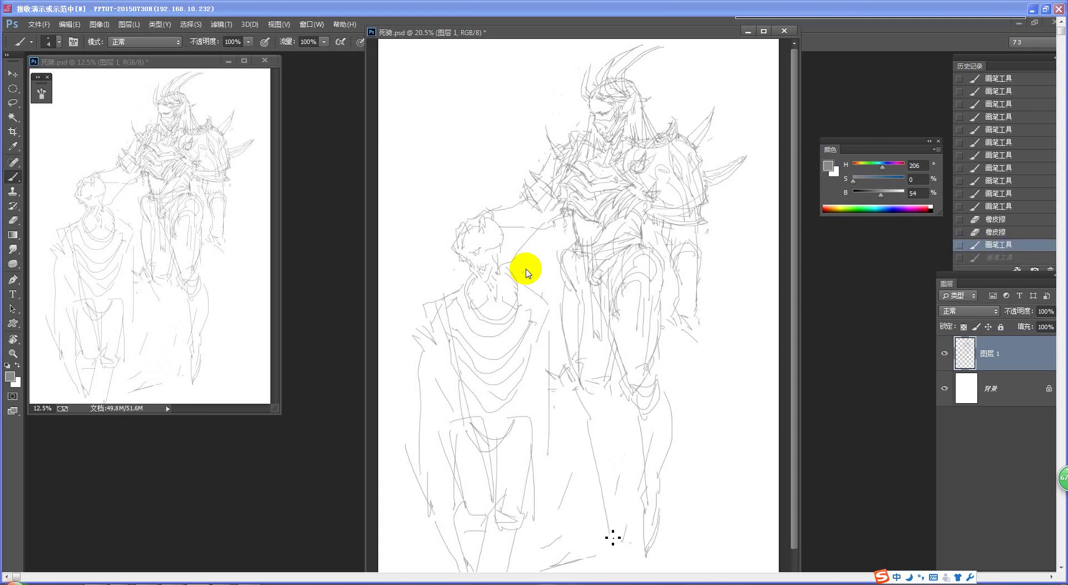
Redraw the lower leg nearer the draped figure with longer shin and calf outlines and a foot pointing outwards.
left_click_drag(588, 417, 594, 536)
key("ctrl+z")
left_click_drag(579, 413, 598, 533)
mouse_move(612, 403)
left_mouse_down()
mouse_move(622, 423)
mouse_move(605, 514)
left_mouse_up()
mouse_move(621, 431)
left_mouse_down()
mouse_move(605, 536)
mouse_move(604, 490)
mouse_move(595, 527)
left_mouse_up()
left_click_drag(566, 568, 554, 568)
left_click_drag(552, 569, 589, 555)
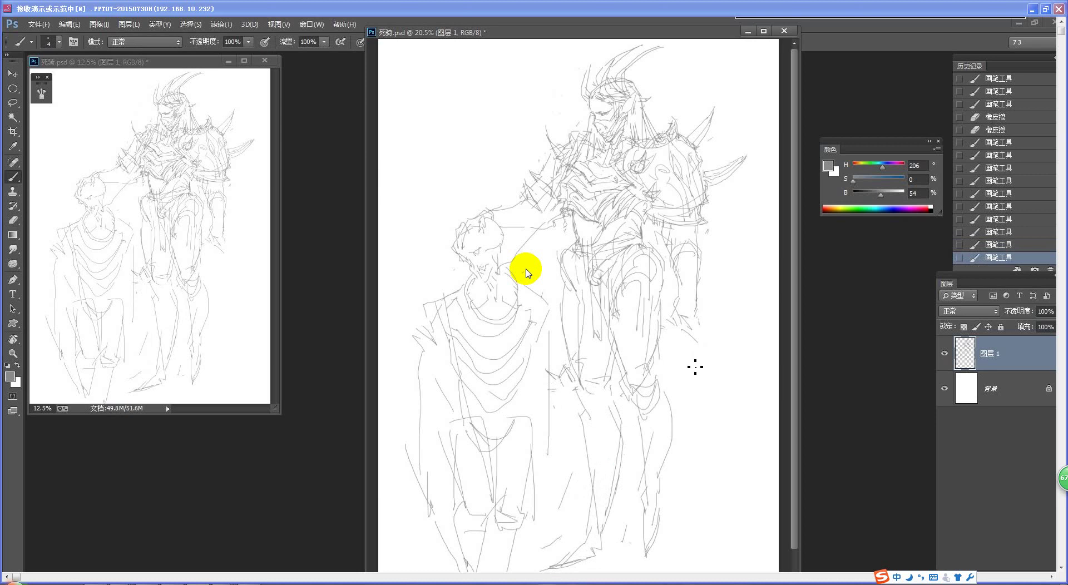
Erase the outer shin outline of the leg nearer the draped figure and redraw it from the knee down to the ankle.
key("e")
left_click_drag(581, 414, 592, 512)
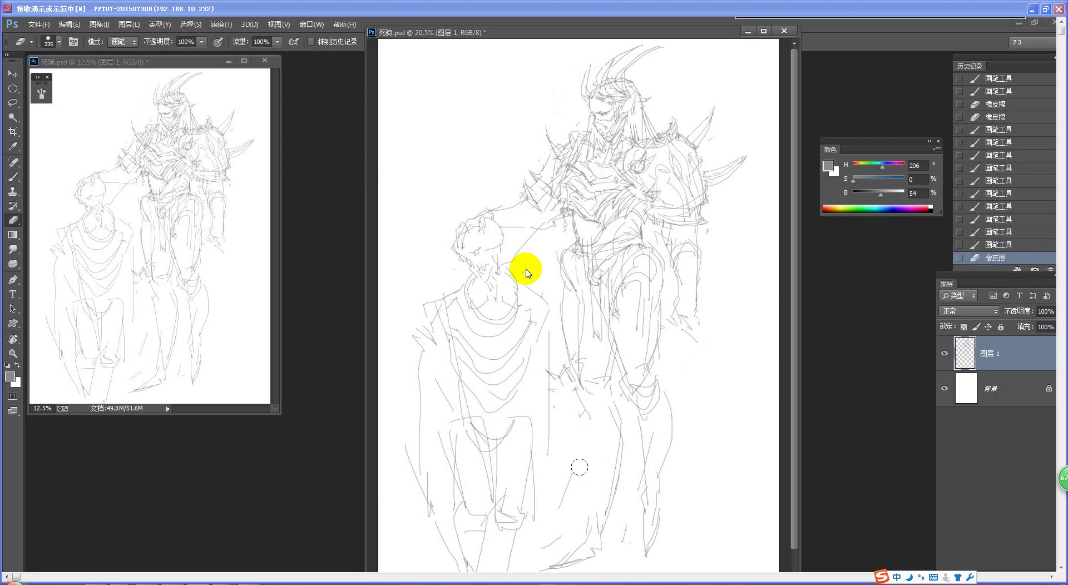
key("b")
left_click(586, 424)
key("ctrl+z")
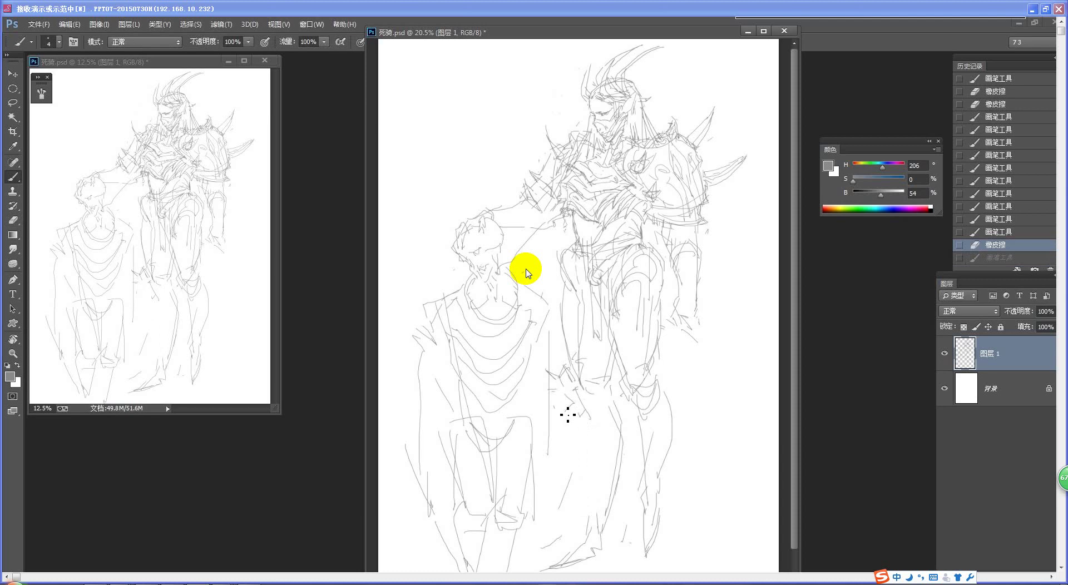
mouse_move(568, 415)
left_mouse_down()
mouse_move(589, 436)
mouse_move(591, 534)
left_mouse_up()
Erase the inner calf outline of the leg nearer the draped figure and redraw it as a curve tapering to the ankle.
key("e")
key("b")
mouse_move(613, 424)
left_mouse_down()
mouse_move(624, 477)
mouse_move(618, 427)
mouse_move(615, 529)
left_mouse_up()
key("ctrl+alt+z")
key("ctrl+alt+z")
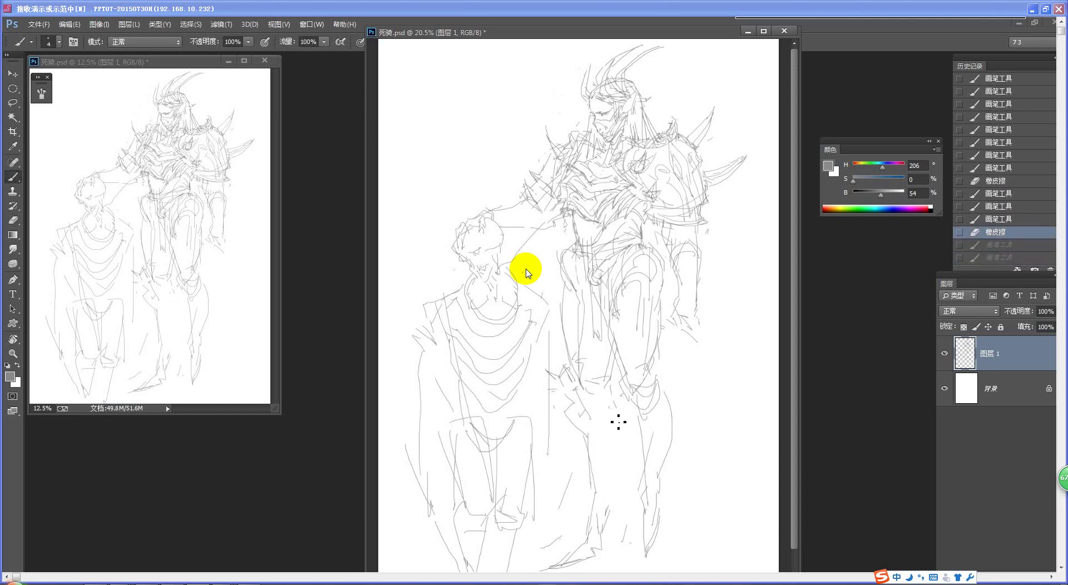
mouse_move(618, 422)
left_mouse_down()
mouse_move(620, 479)
mouse_move(621, 453)
mouse_move(618, 491)
mouse_move(609, 511)
mouse_move(599, 492)
mouse_move(593, 531)
left_mouse_up()
mouse_move(623, 456)
left_mouse_down()
mouse_move(617, 500)
mouse_move(605, 511)
mouse_move(597, 496)
mouse_move(586, 519)
mouse_move(610, 535)
left_mouse_up()
Sketch the ankle and an outward-pointing foot on the leg nearer the draped figure.
left_click_drag(585, 517, 606, 531)
mouse_move(586, 523)
left_mouse_down()
mouse_move(607, 562)
mouse_move(534, 563)
left_mouse_up()
left_click_drag(660, 524, 667, 532)
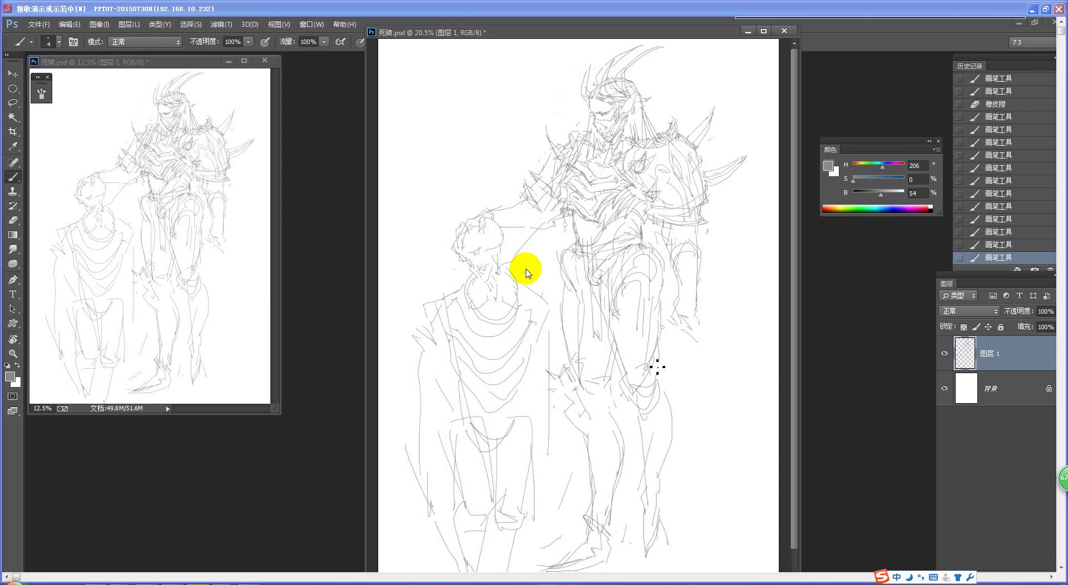
Erase the lower leg on the lowered-hand side and outline a new shin and calf below the knee guard.
key("e")
left_click_drag(651, 454, 659, 545)
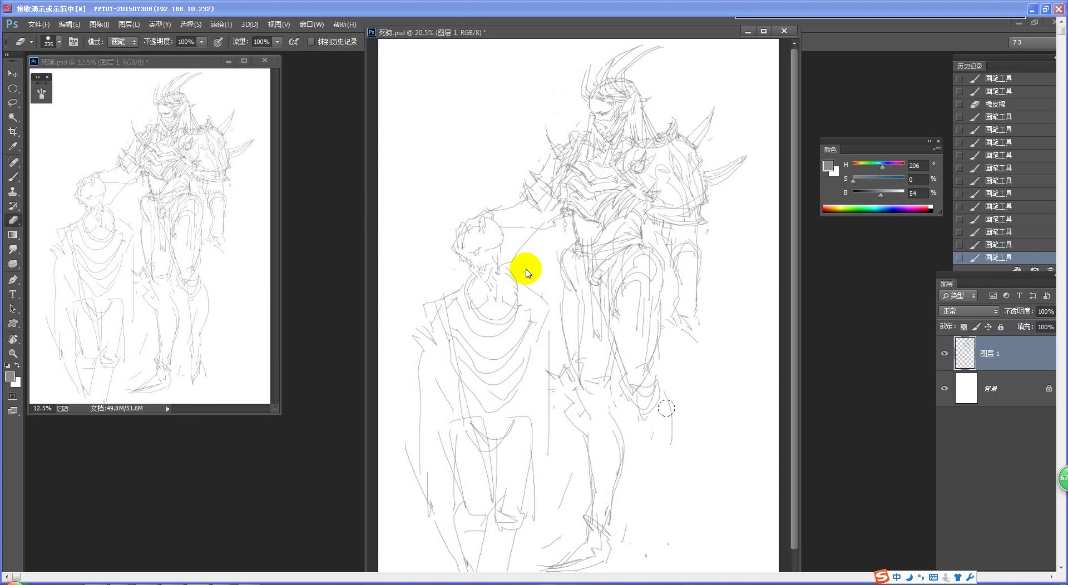
key("b")
left_click_drag(664, 401, 669, 457)
key("ctrl+z")
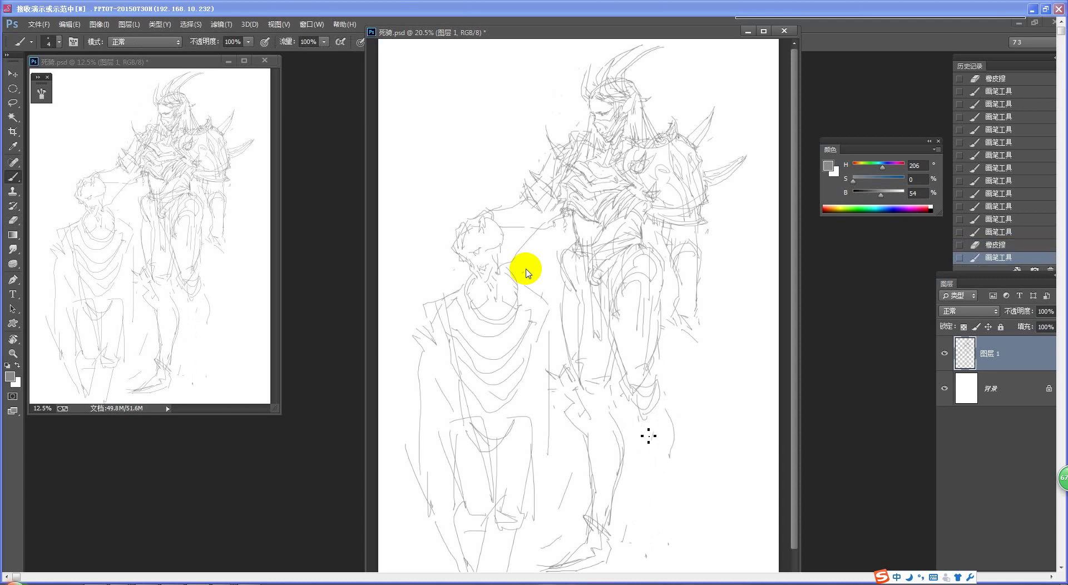
left_click_drag(640, 424, 650, 506)
mouse_move(669, 415)
left_mouse_down()
mouse_move(681, 448)
mouse_move(672, 494)
left_mouse_up()
key("ctrl+z")
left_click_drag(670, 449, 670, 522)
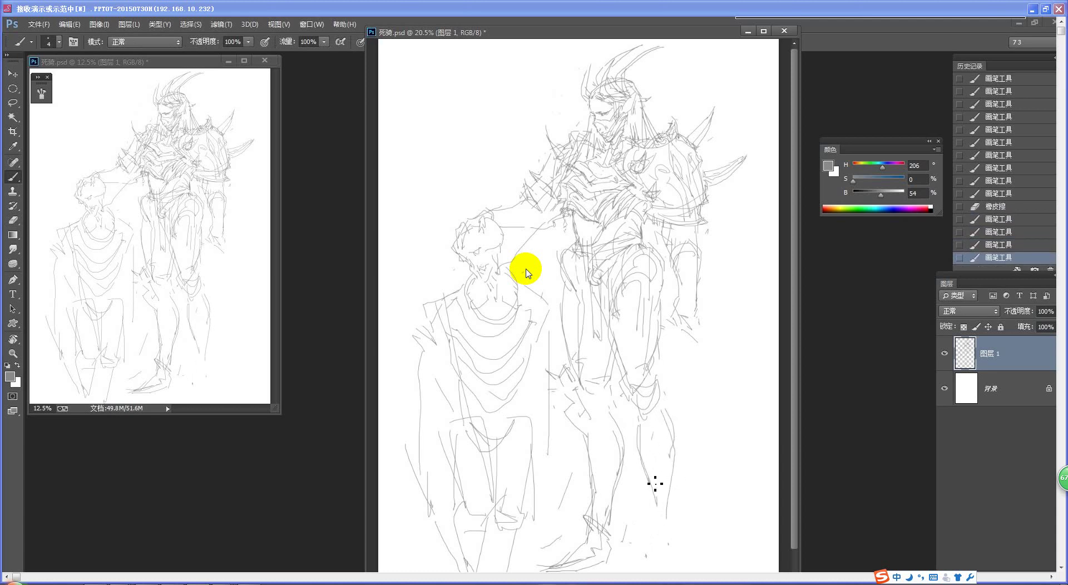
Extend the shin and calf of the leg on the lowered-hand side down to the ankle and sketch its foot.
left_click_drag(653, 484, 651, 534)
left_click_drag(670, 429, 672, 557)
key("ctrl+z")
mouse_move(660, 537)
left_mouse_down()
mouse_move(654, 560)
mouse_move(672, 568)
mouse_move(651, 572)
left_mouse_up()
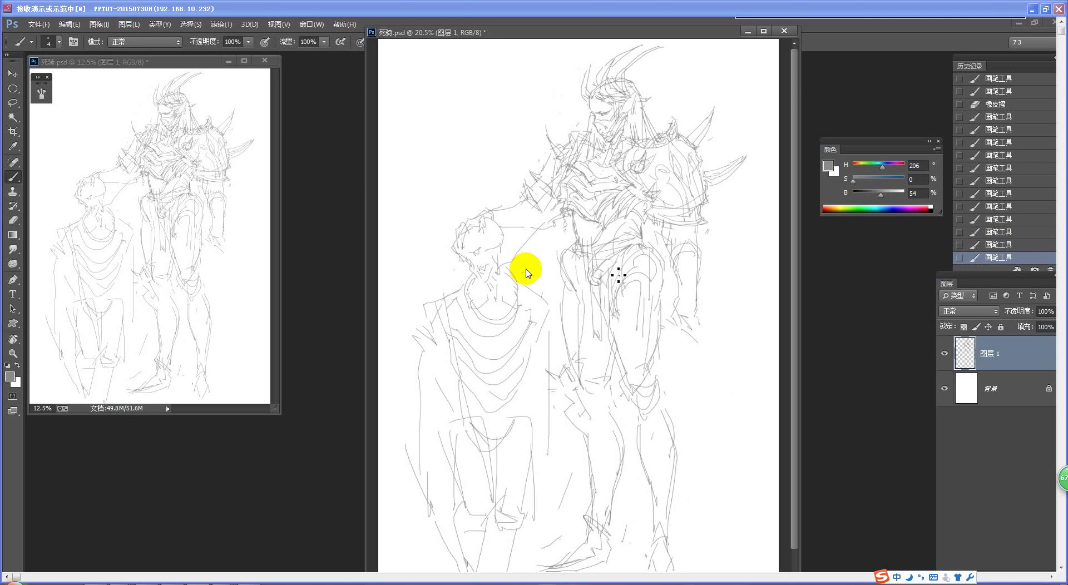
Erase the slanted line beside the skull-headed figure's neck and draw a near-vertical line down from the warrior's outstretched forearm.
left_click_drag(395, 384, 415, 419)
key("ctrl+z")
key("e")
left_click_drag(530, 238, 511, 256)
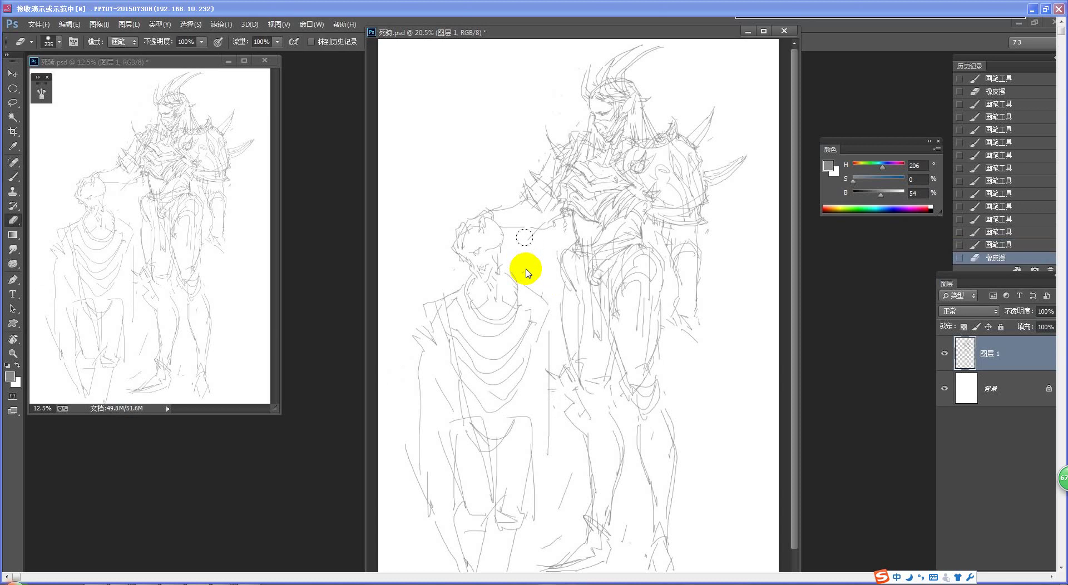
key("b")
left_click_drag(554, 225, 540, 294)
key("ctrl+z")
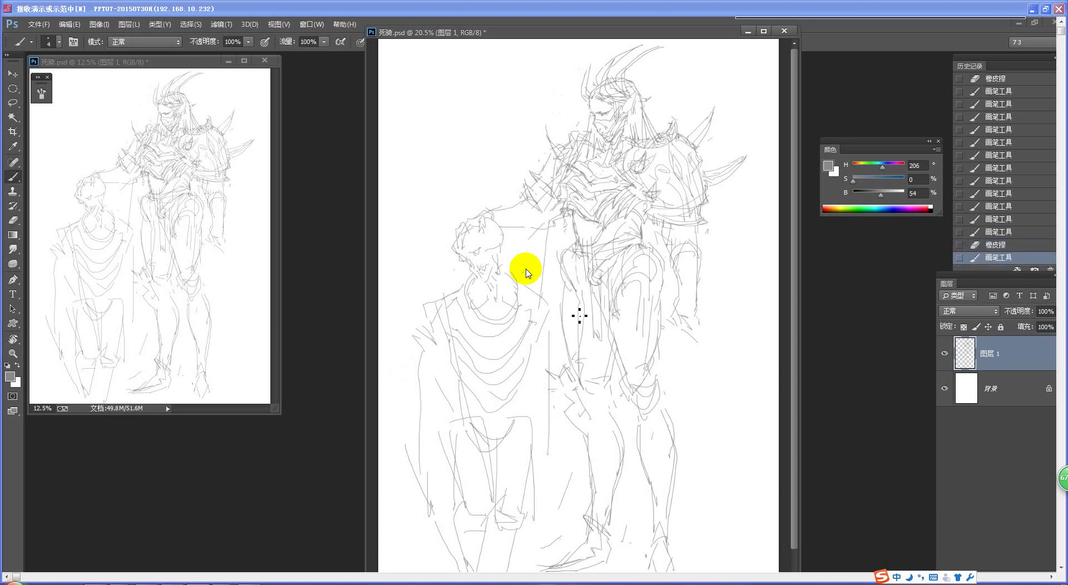
Draw a long curved line from the warrior's lowered hand down along the outer side of the leg.
left_click_drag(700, 373, 684, 526)
key("ctrl+z")
left_click_drag(690, 315, 679, 429)
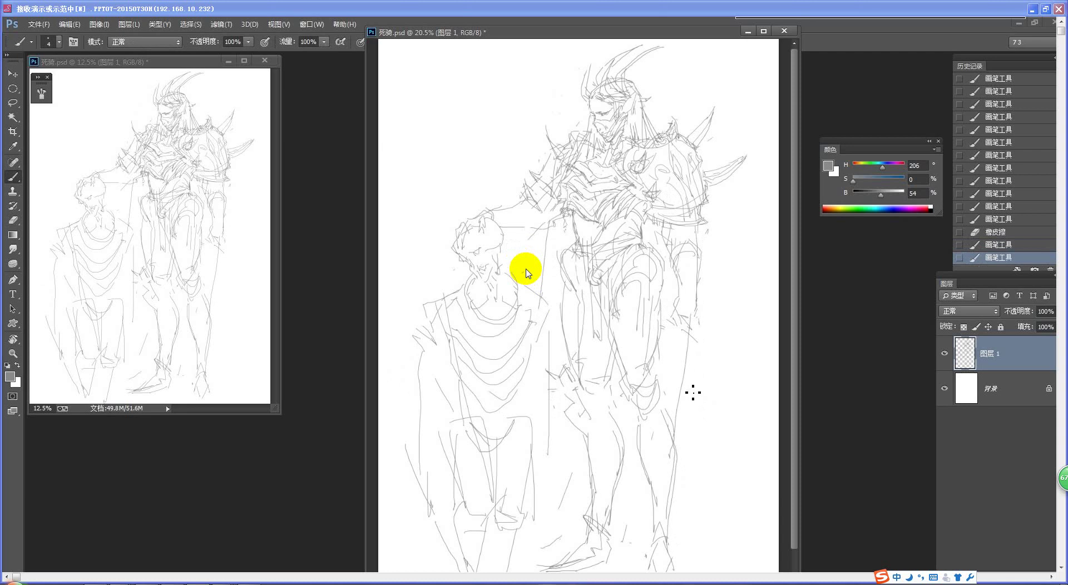
Enlarge the eraser to 297 pixels with the whole figure in view.
key("ctrl+space")
left_click_drag(693, 392, 673, 454)
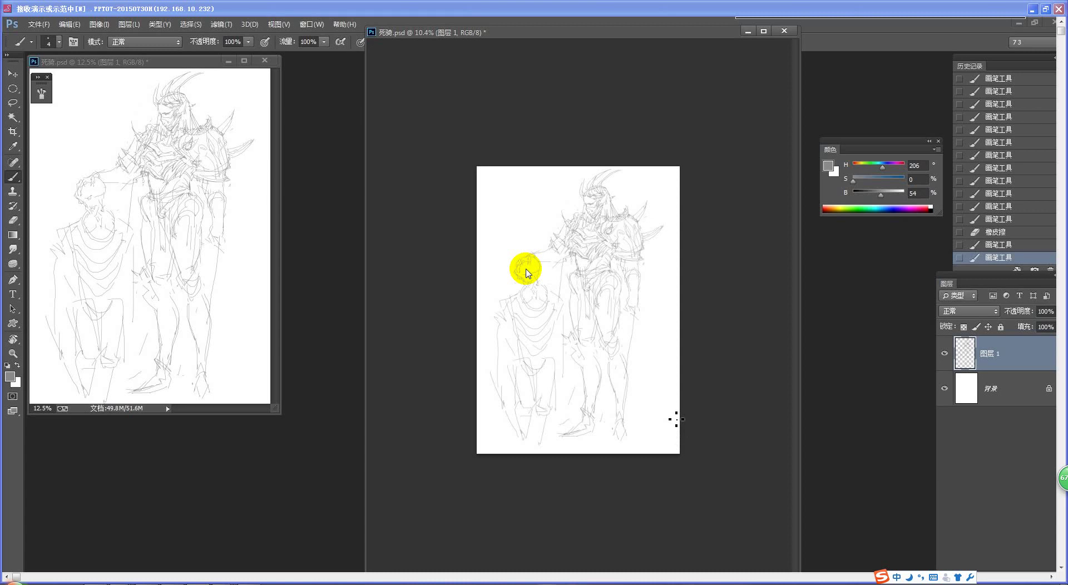
scroll(640, 353, "up", 2)
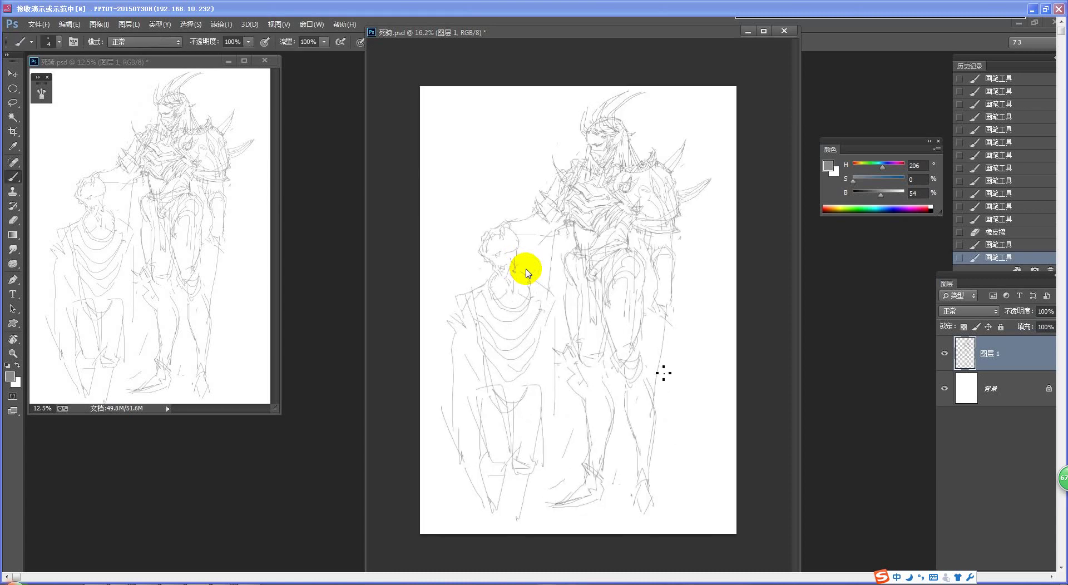
key("e")
right_click(628, 363, "alt")
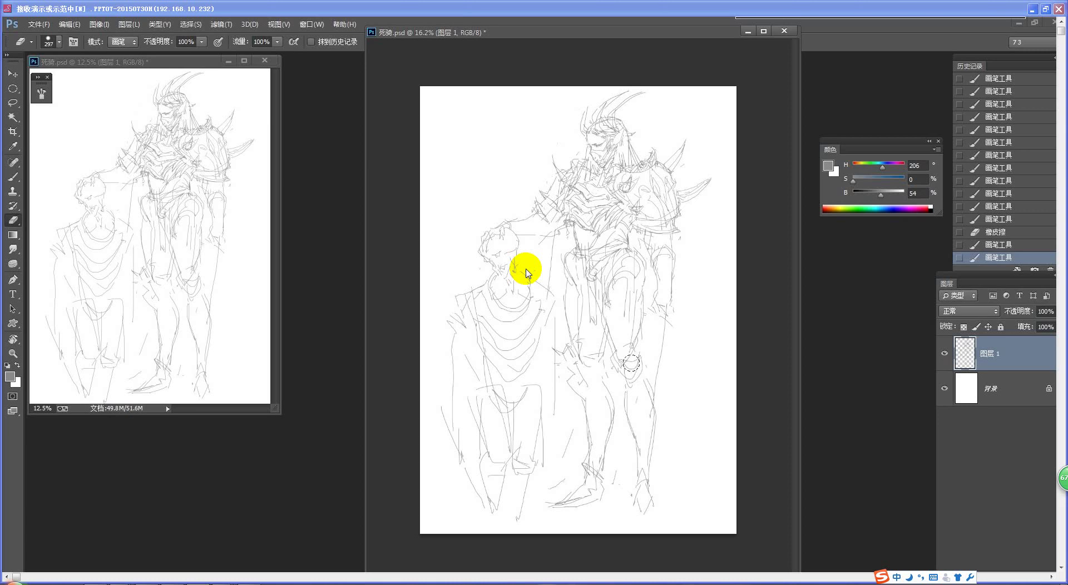
Open the incoming chat message, send the reply "也是设定啊" and close the chat window.
left_click(993, 579)
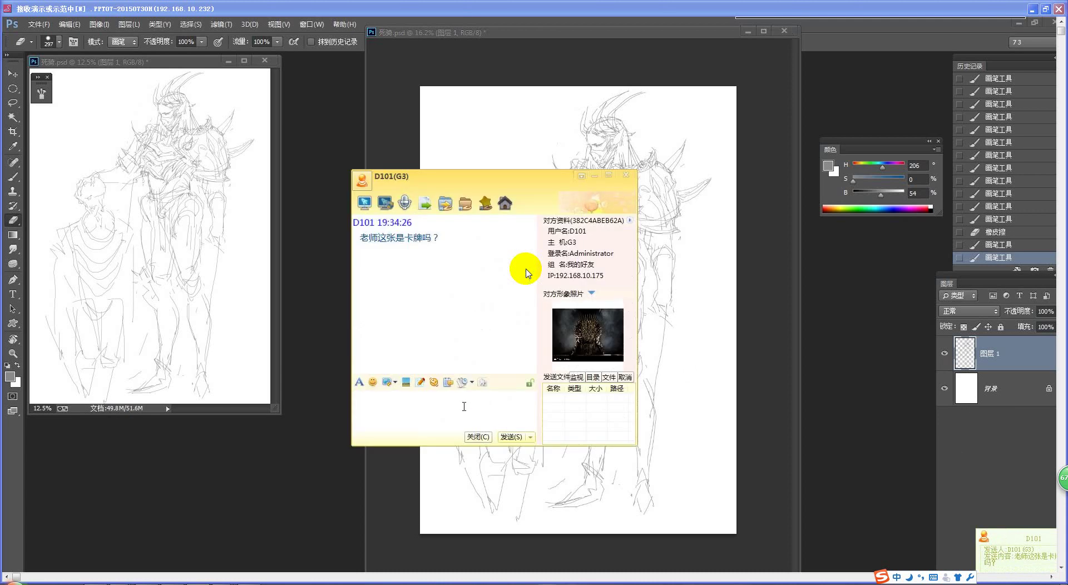
type("也是")
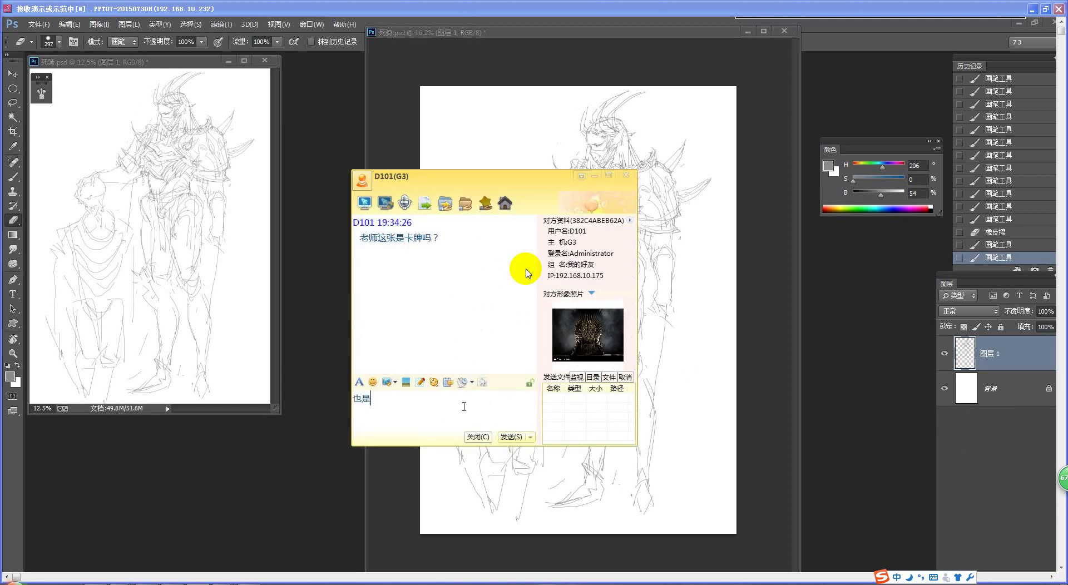
type("设定啊")
key("Return")
key("Escape")
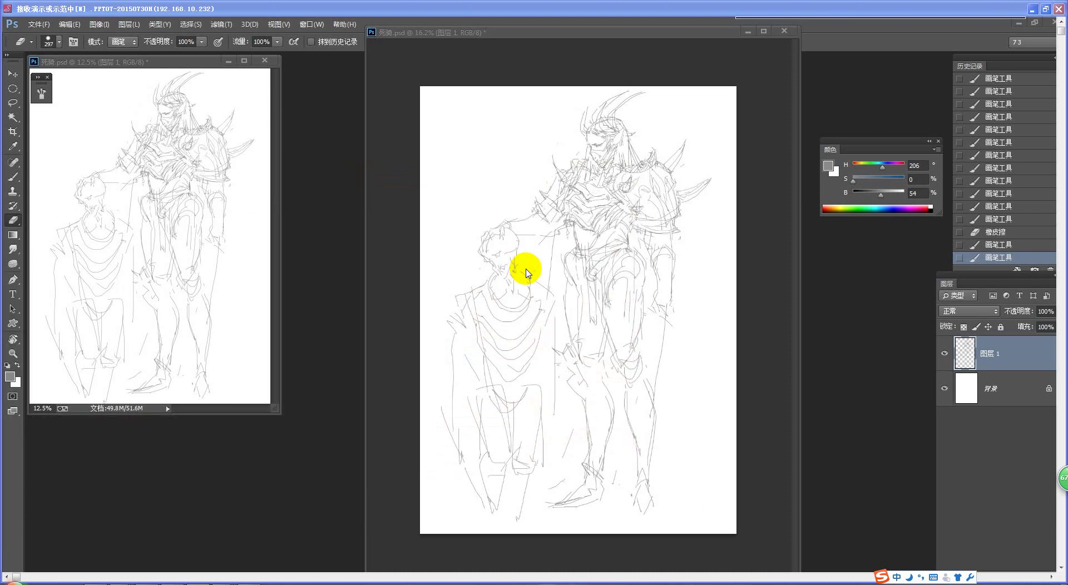
Toggle the speaker mute in the system volume control and return to the drawing.
left_click(993, 582)
left_click(994, 546)
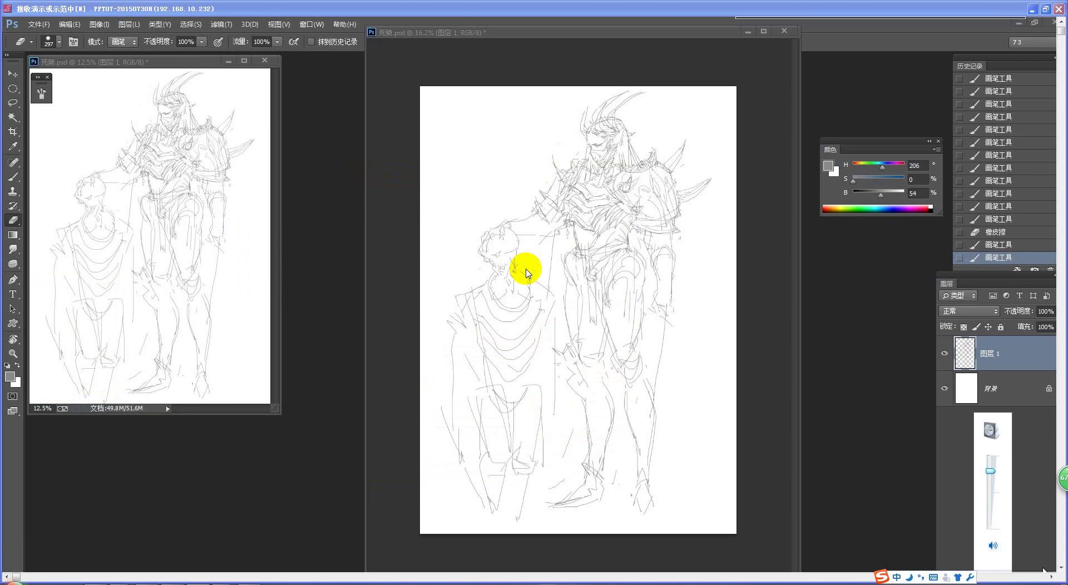
left_click(631, 32)
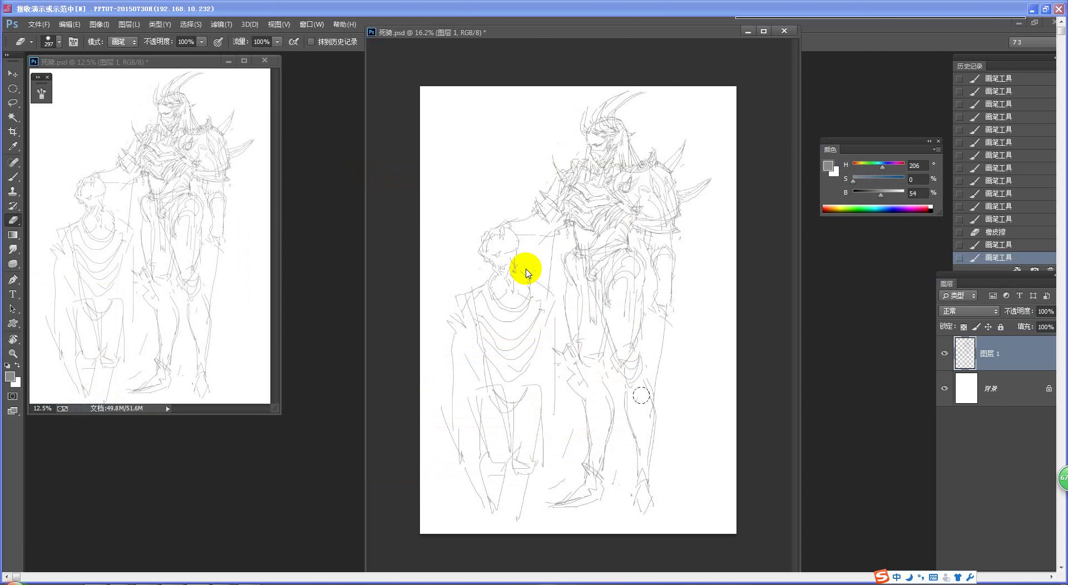
Erase both of the warrior's lower legs from just below the knees down to the feet.
mouse_move(629, 408)
left_mouse_down()
mouse_move(630, 433)
mouse_move(643, 383)
mouse_move(638, 503)
mouse_move(601, 396)
mouse_move(581, 406)
mouse_move(570, 495)
left_mouse_up()
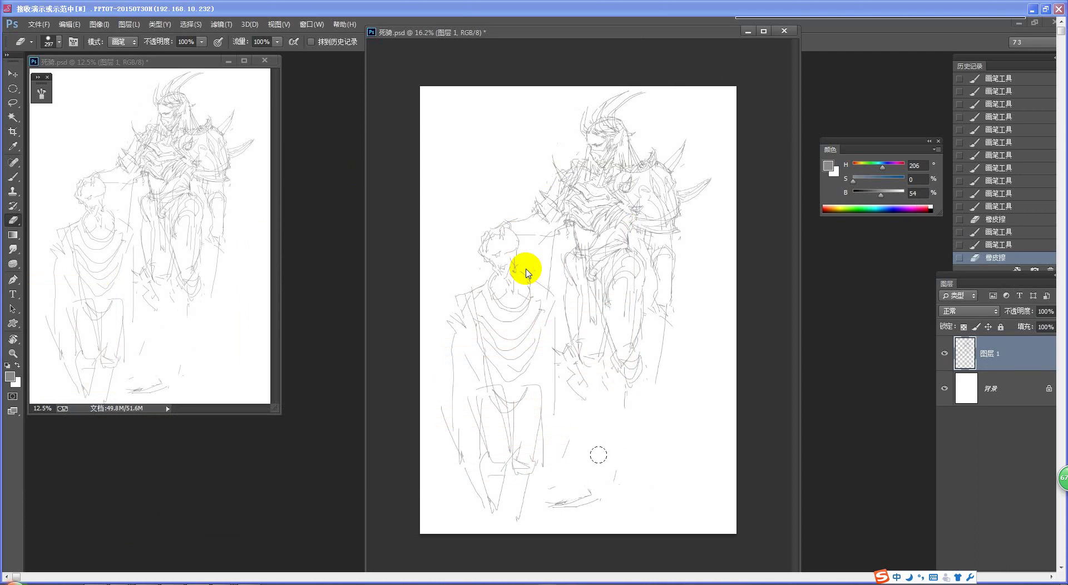
key("b")
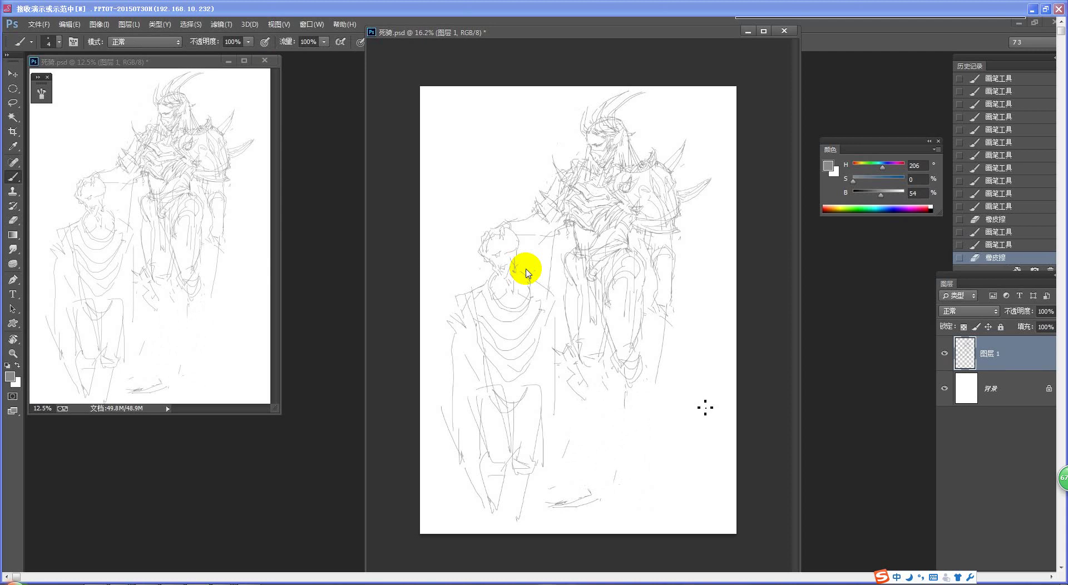
Draw two long lines sweeping down from below the warrior's lowered hand towards the ground, undoing unsatisfactory strokes.
left_click_drag(655, 325, 614, 500)
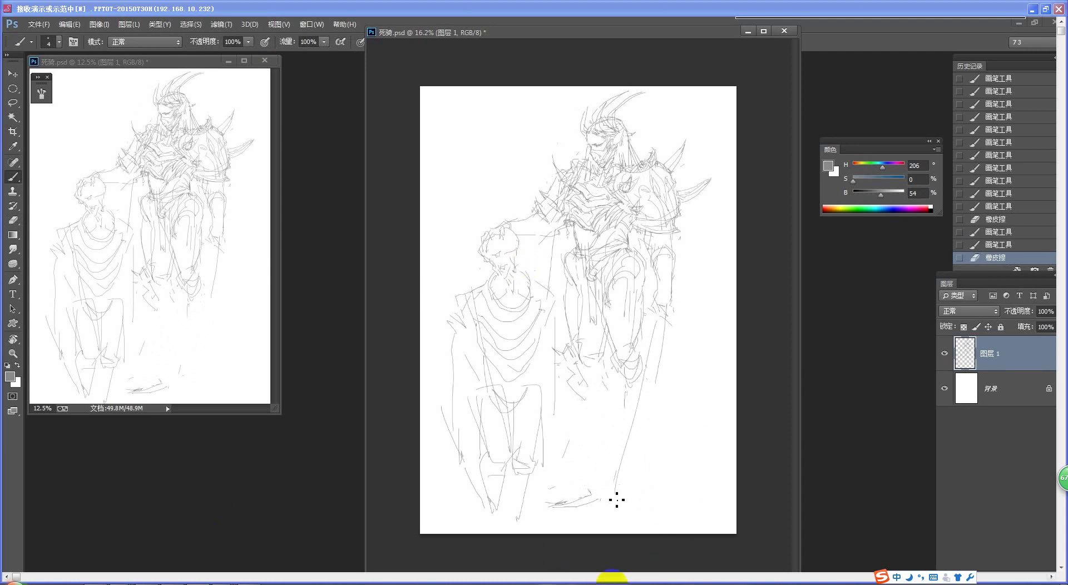
left_click_drag(655, 337, 606, 497)
key("ctrl+alt+z")
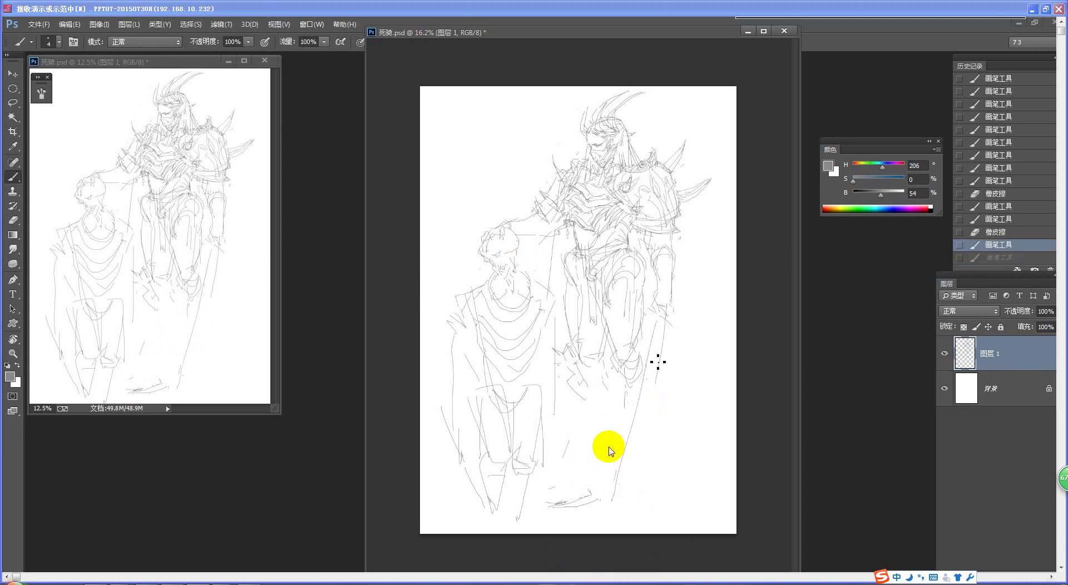
key("ctrl+alt+z")
left_click_drag(652, 335, 614, 493)
left_click_drag(664, 355, 651, 478)
key("ctrl+alt+z")
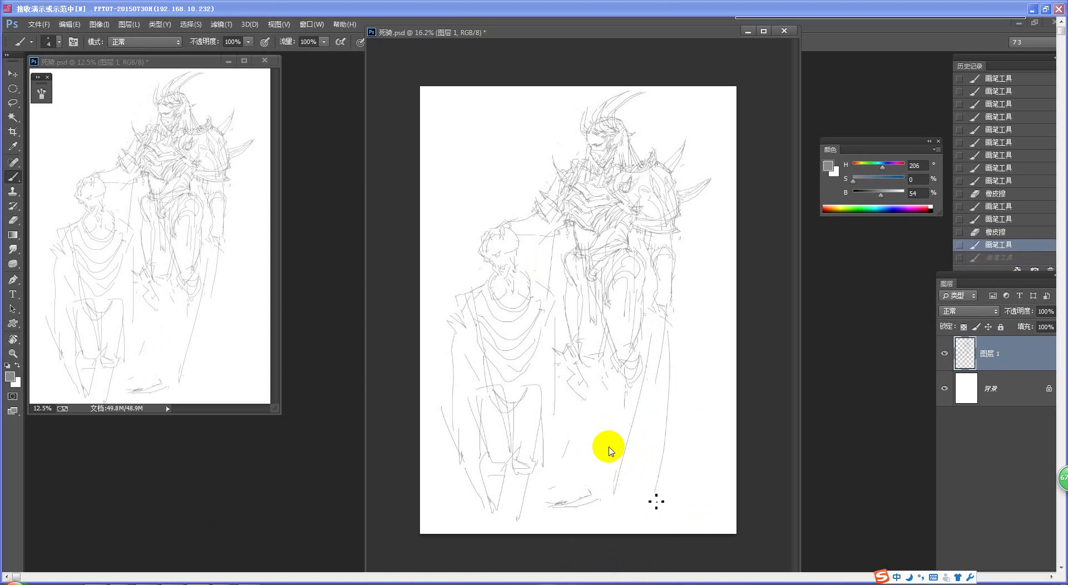